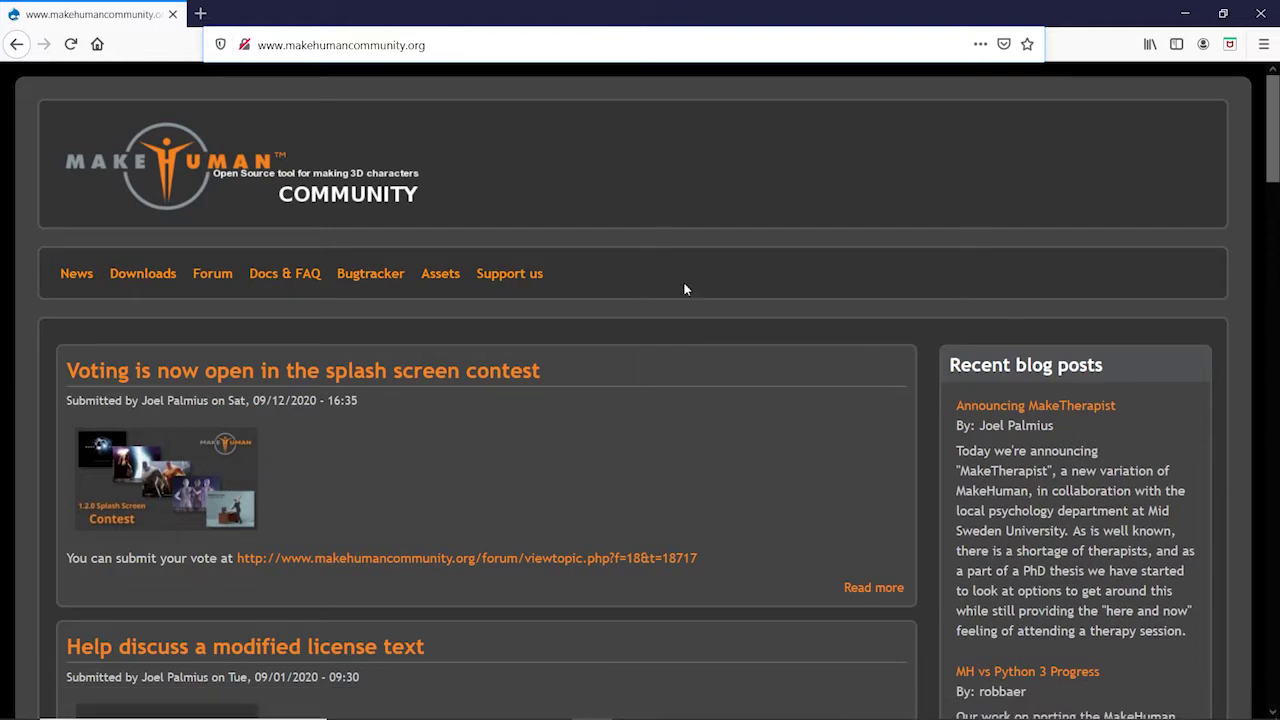
Open the MakeHuman community downloads page and review the plugins offered for MakeHuman and Blender.
click(160, 277)
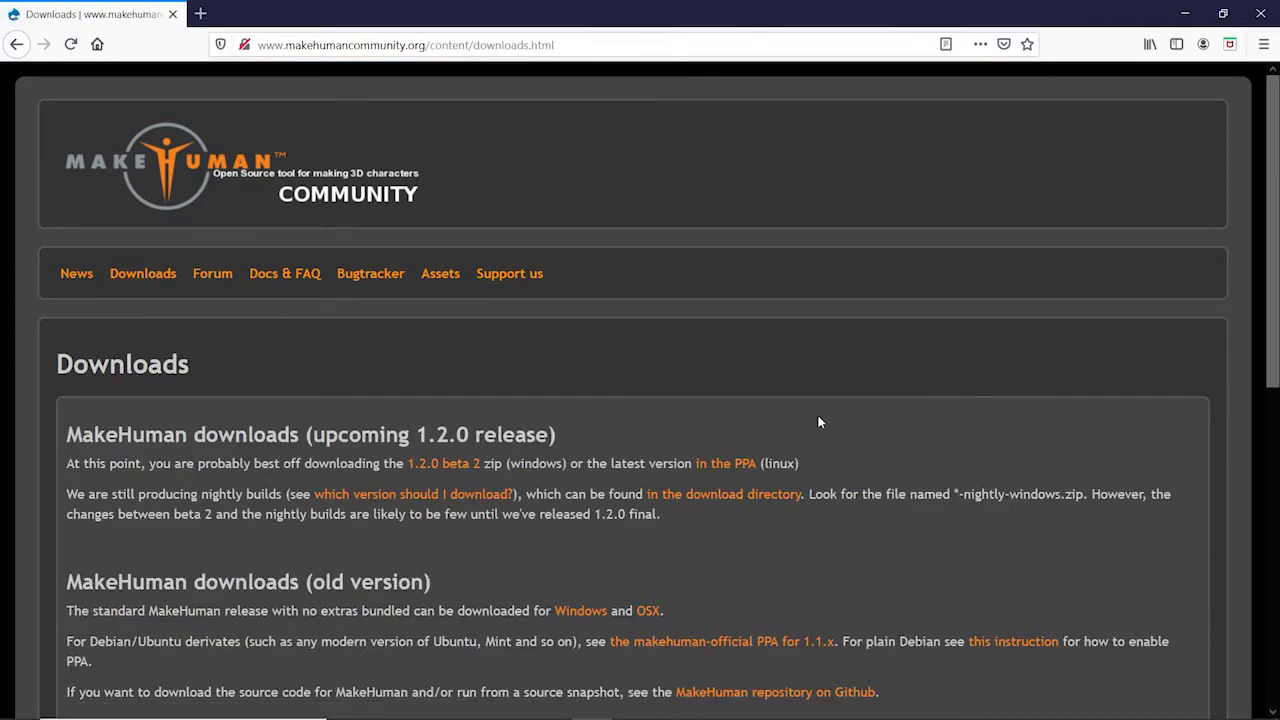
scroll(448, 300, down, 3)
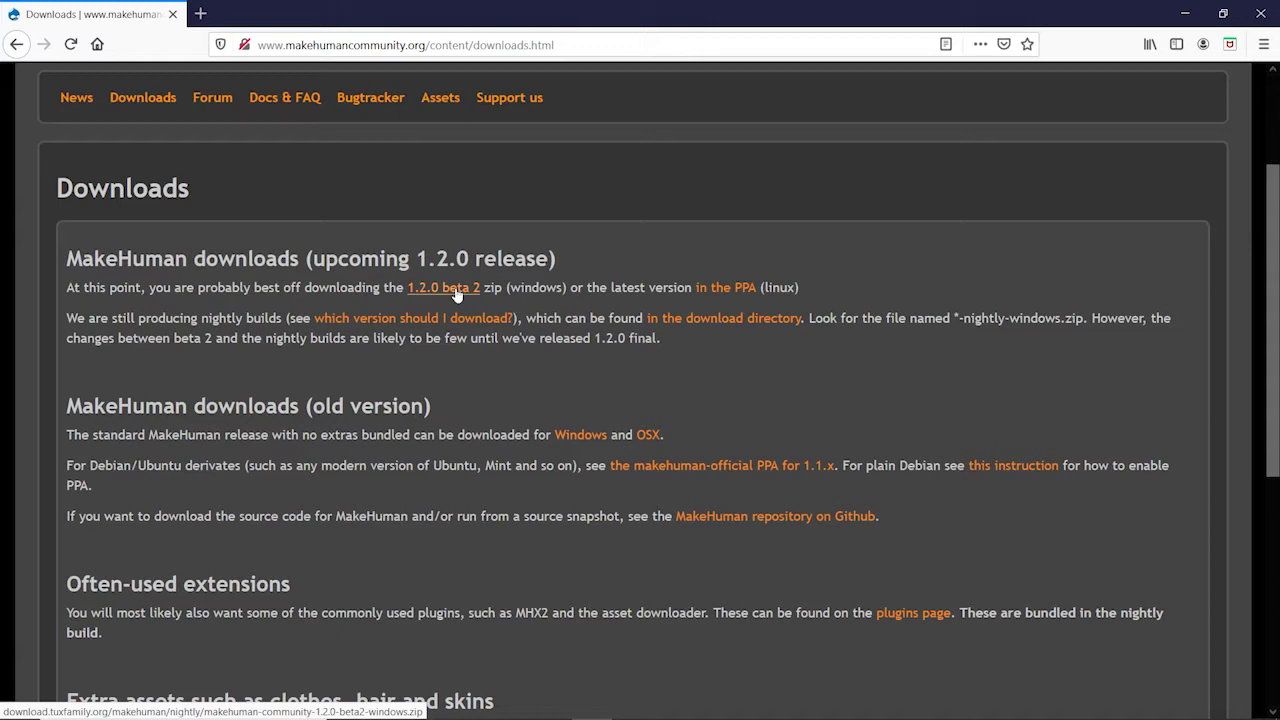
click(930, 614)
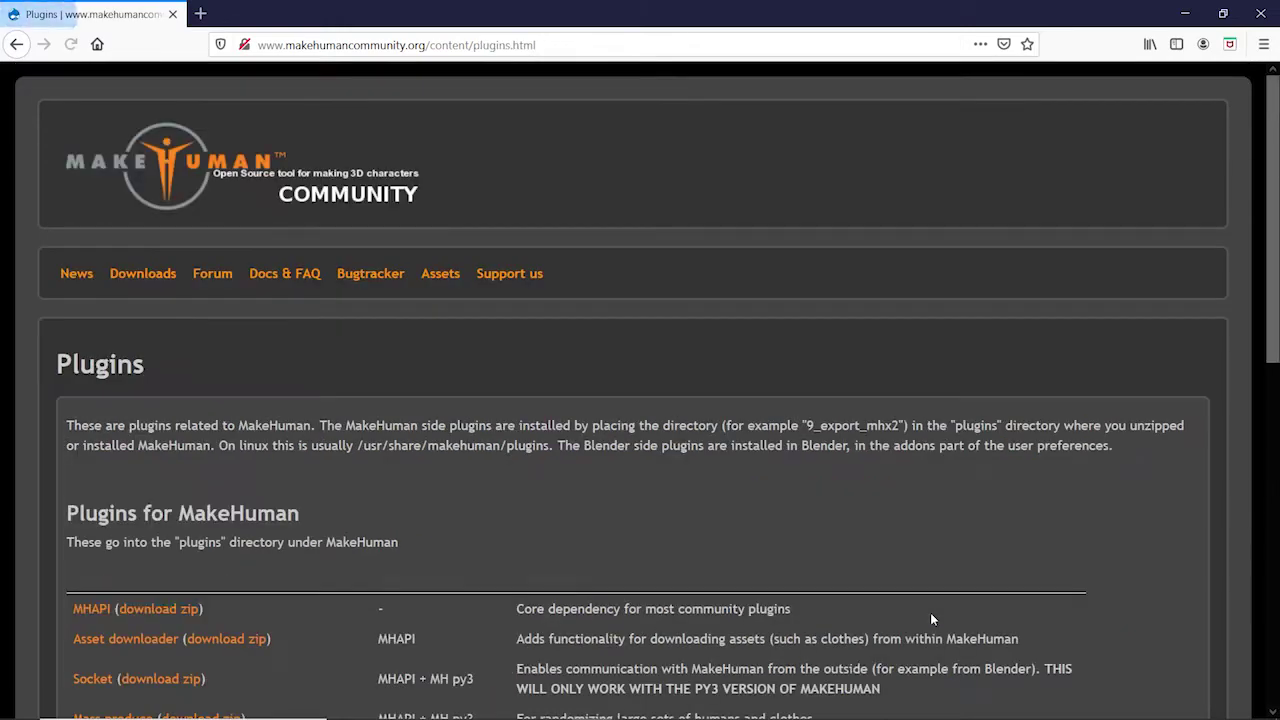
scroll(807, 530, down, 3)
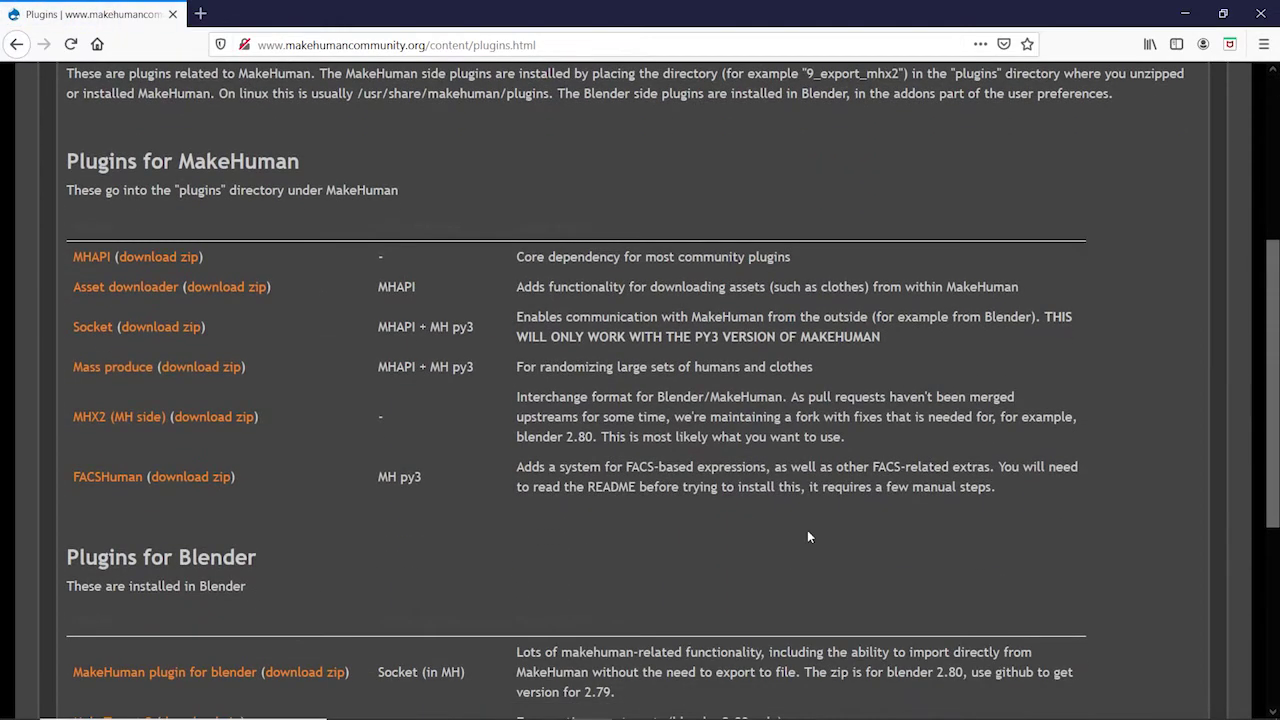
scroll(807, 530, down, 3)
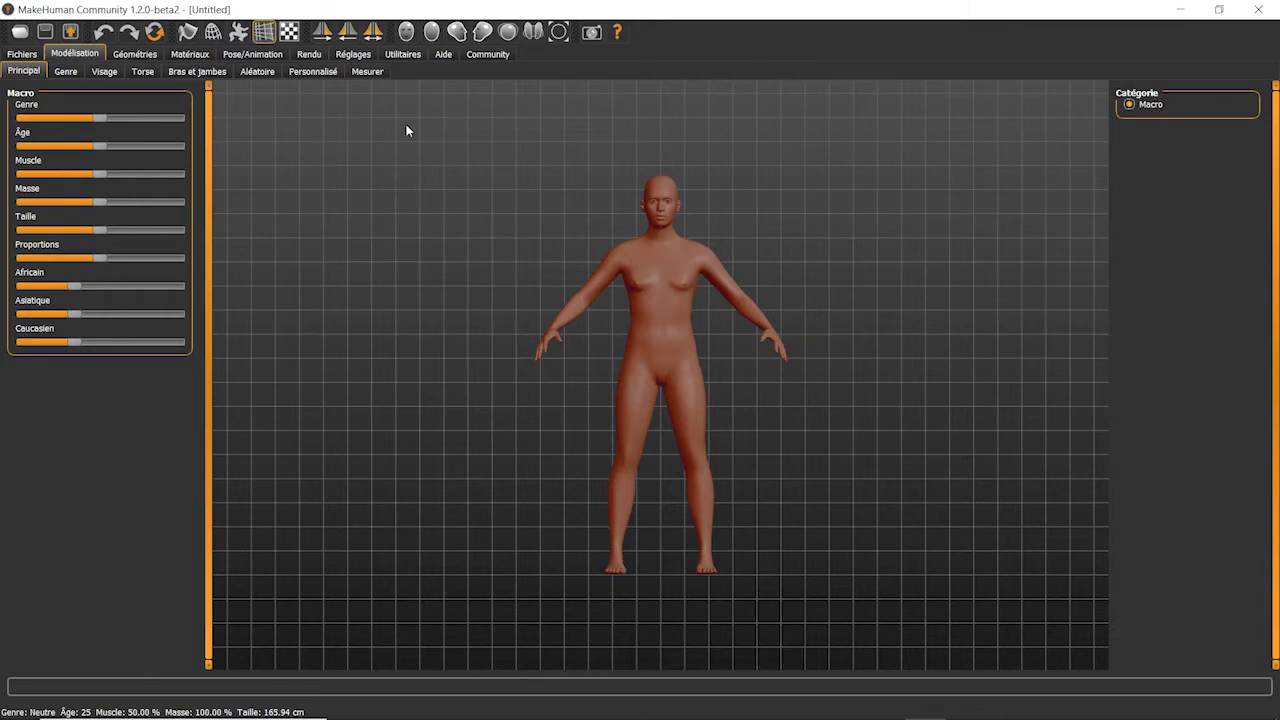
Check the general settings with the language options and examine the default human figure from several angles and distances.
click(361, 54)
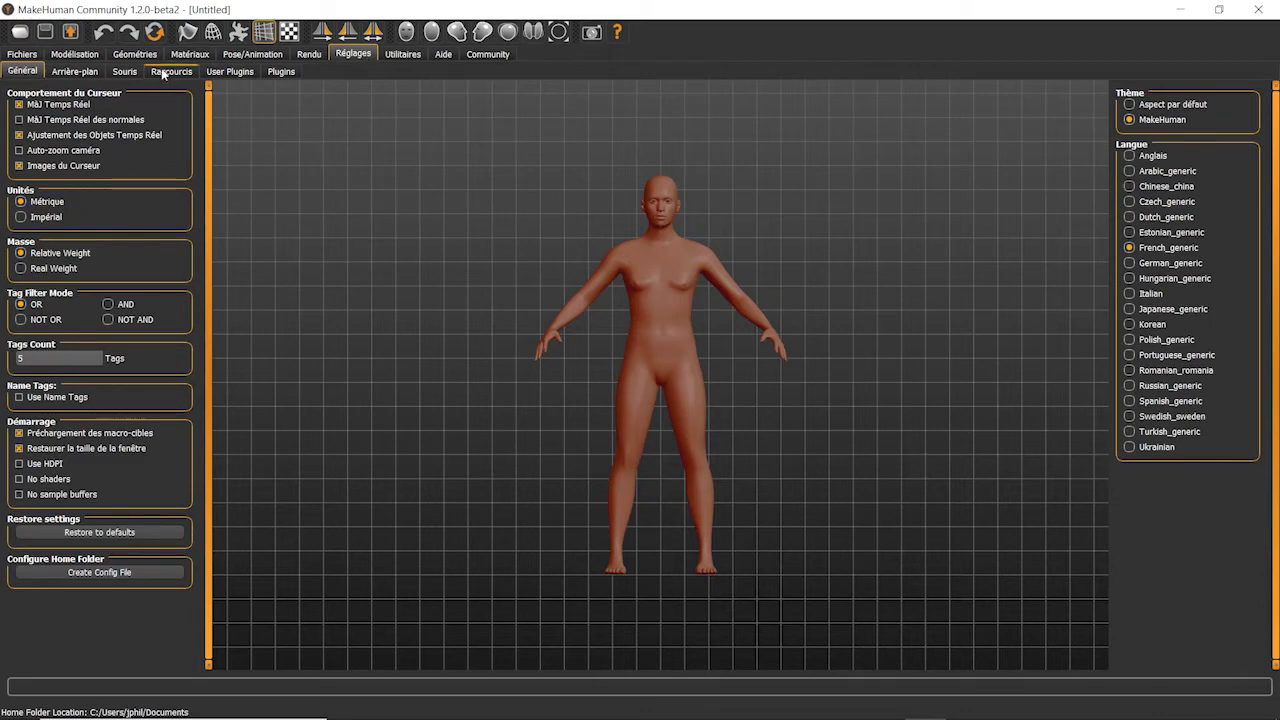
click(86, 56)
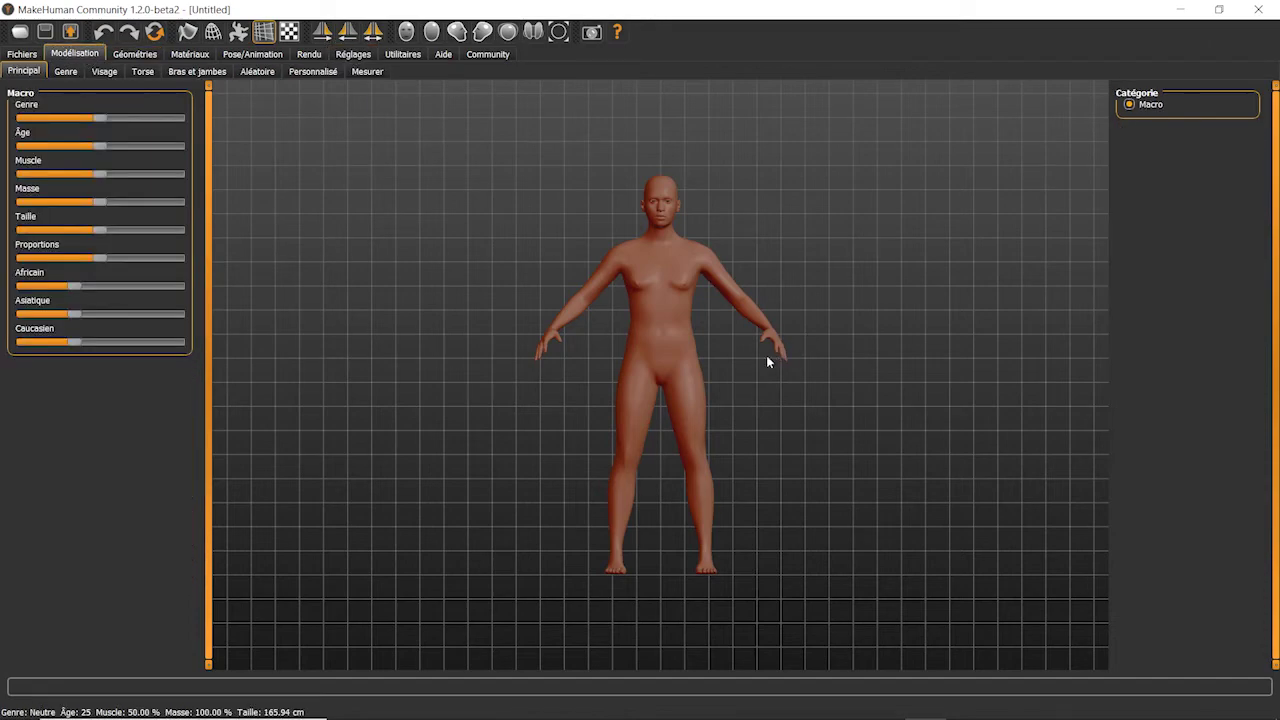
drag(777, 360, 714, 360)
scroll(696, 377, down, 2)
scroll(695, 377, up, 5)
scroll(696, 381, down, 3)
scroll(690, 343, up, 2)
scroll(693, 337, down, 5)
scroll(714, 360, up, 2)
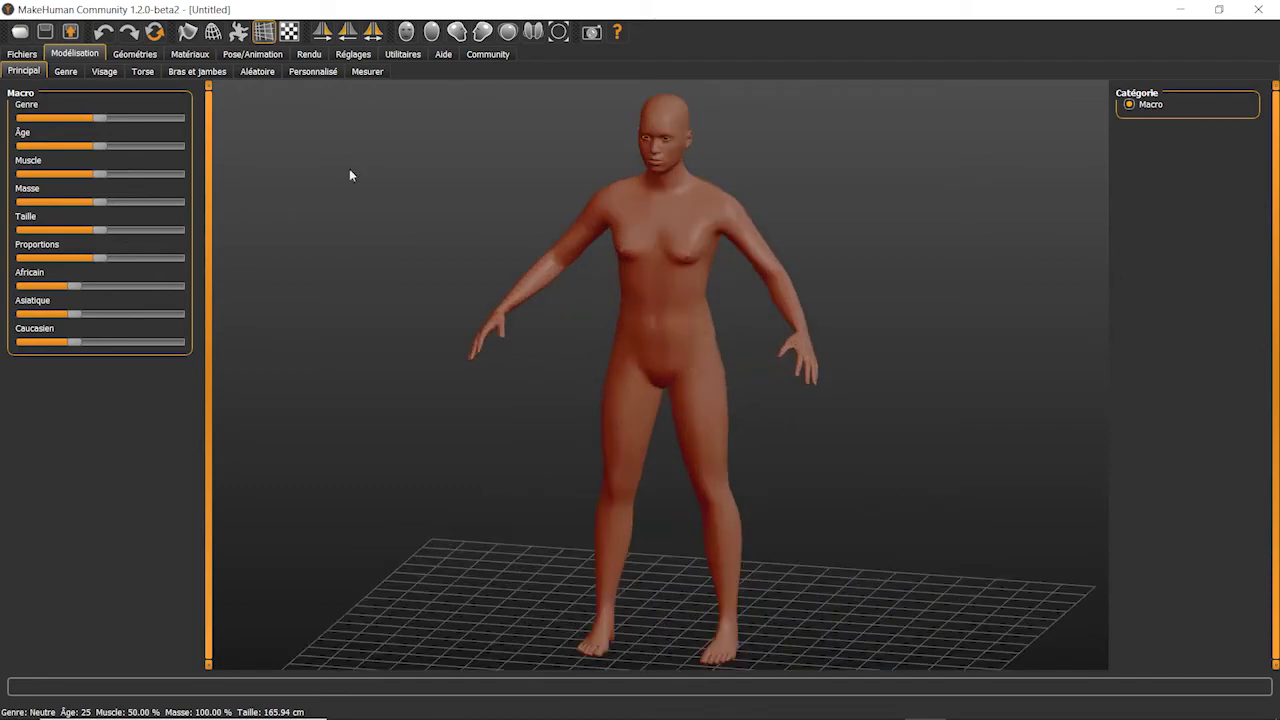
drag(366, 242, 351, 270)
Set the figure's gender to 55.20% male and its age to 18.
mouse_move(101, 124)
mouse_down()
mouse_move(9, 124)
mouse_move(210, 122)
mouse_move(89, 122)
mouse_move(110, 122)
mouse_up()
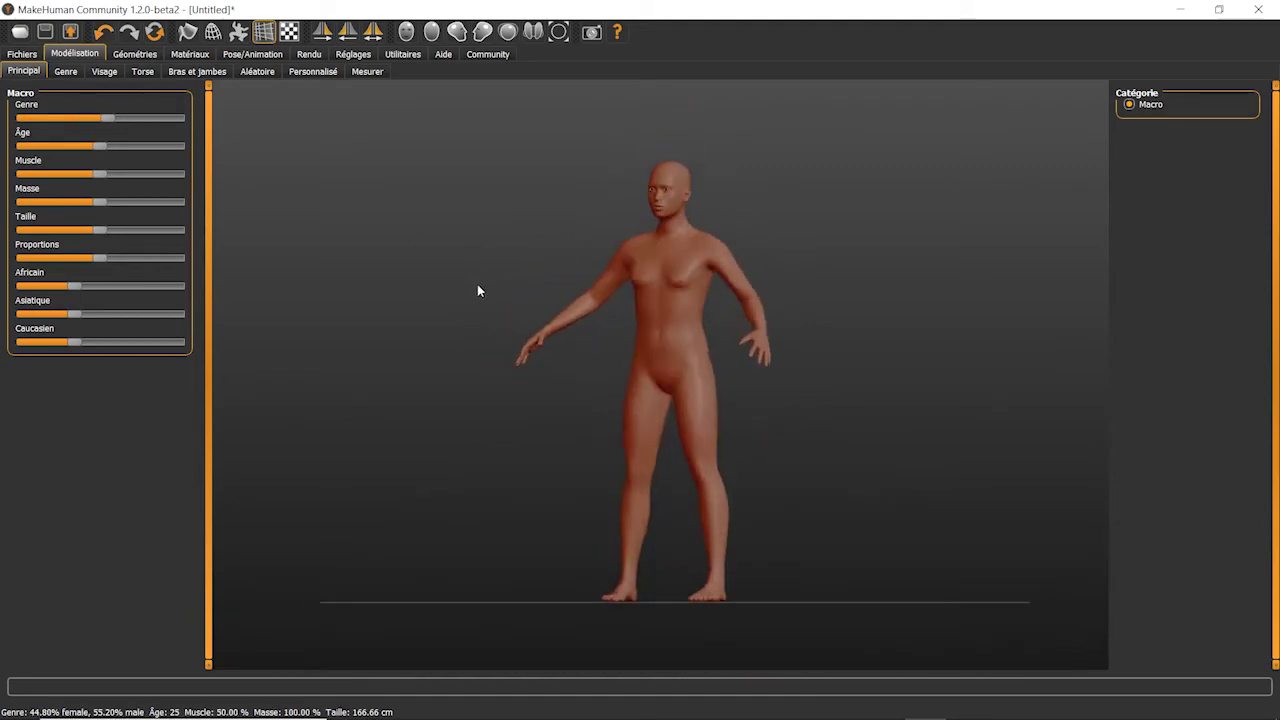
drag(102, 147, 45, 149)
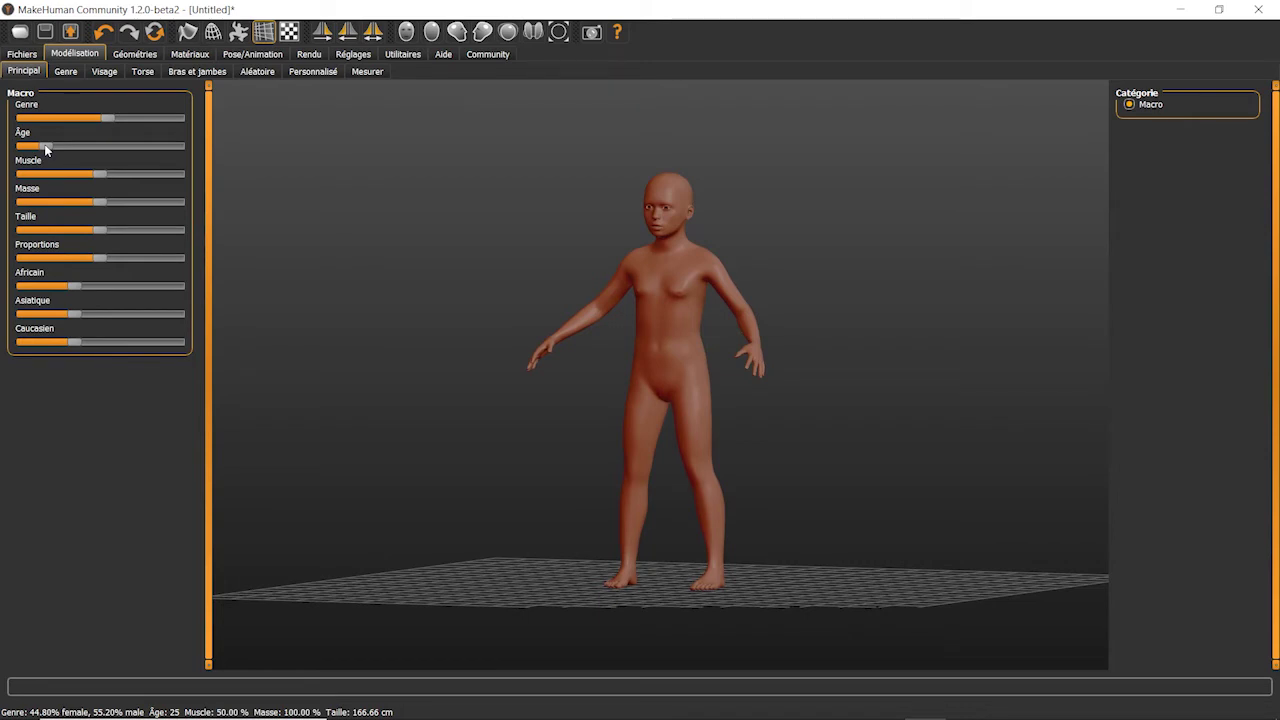
drag(46, 150, 117, 150)
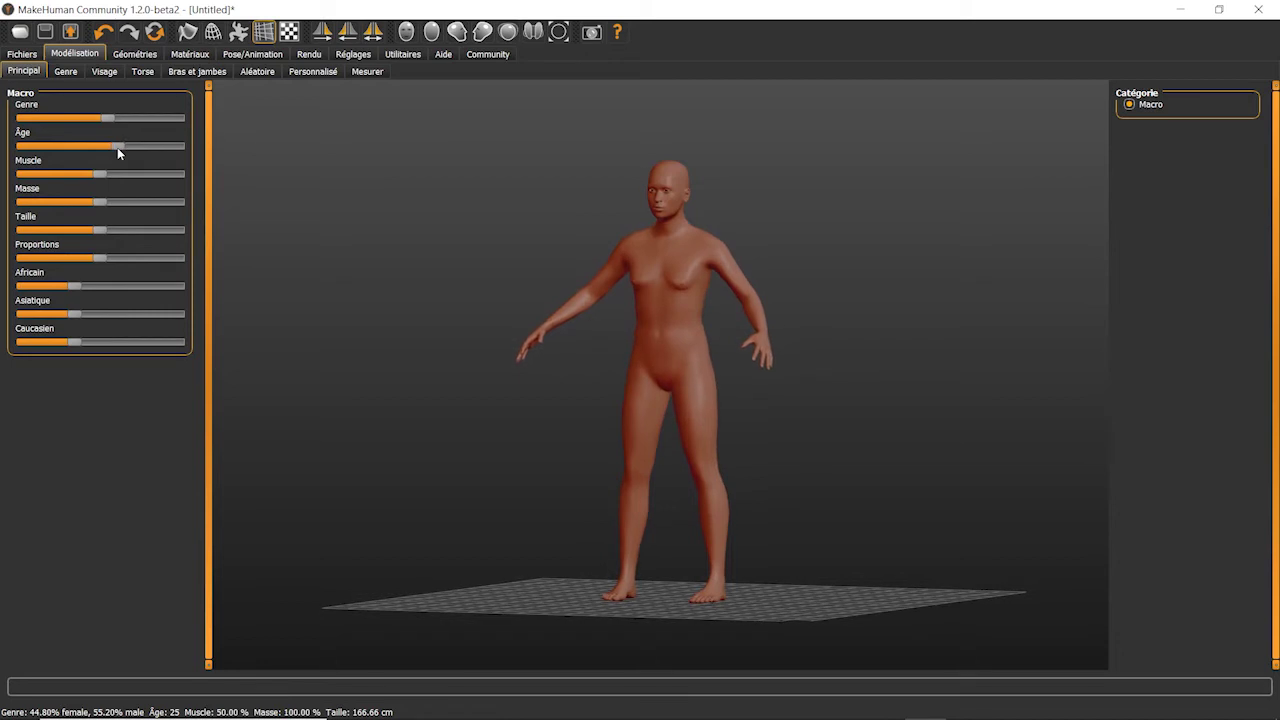
drag(117, 147, 77, 149)
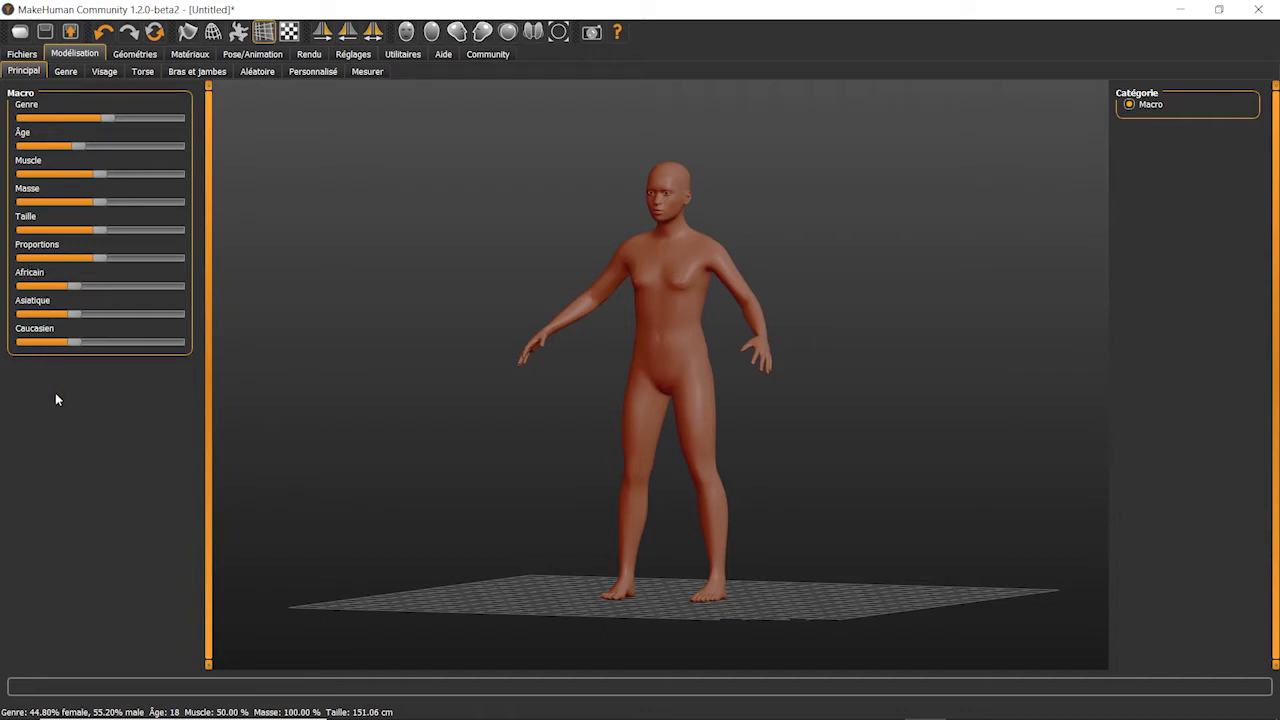
Look through the gender and face modelling controls, including the head shape options and face categories.
click(65, 71)
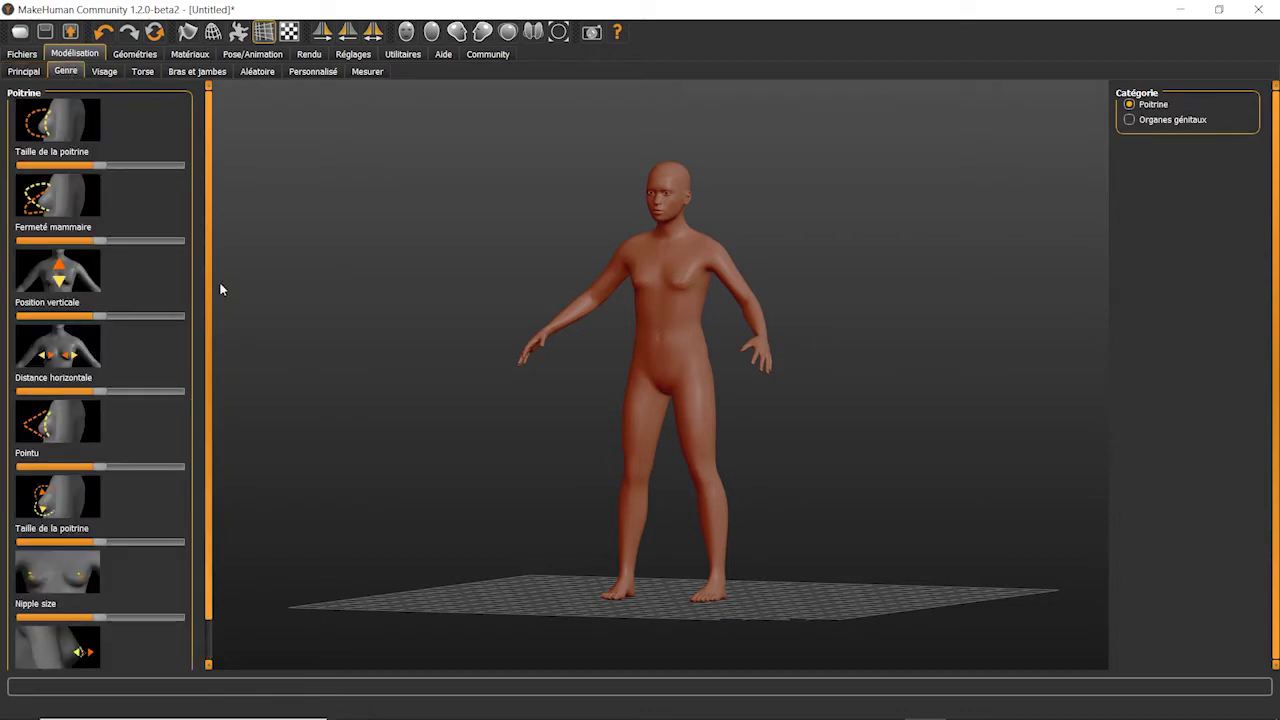
click(108, 74)
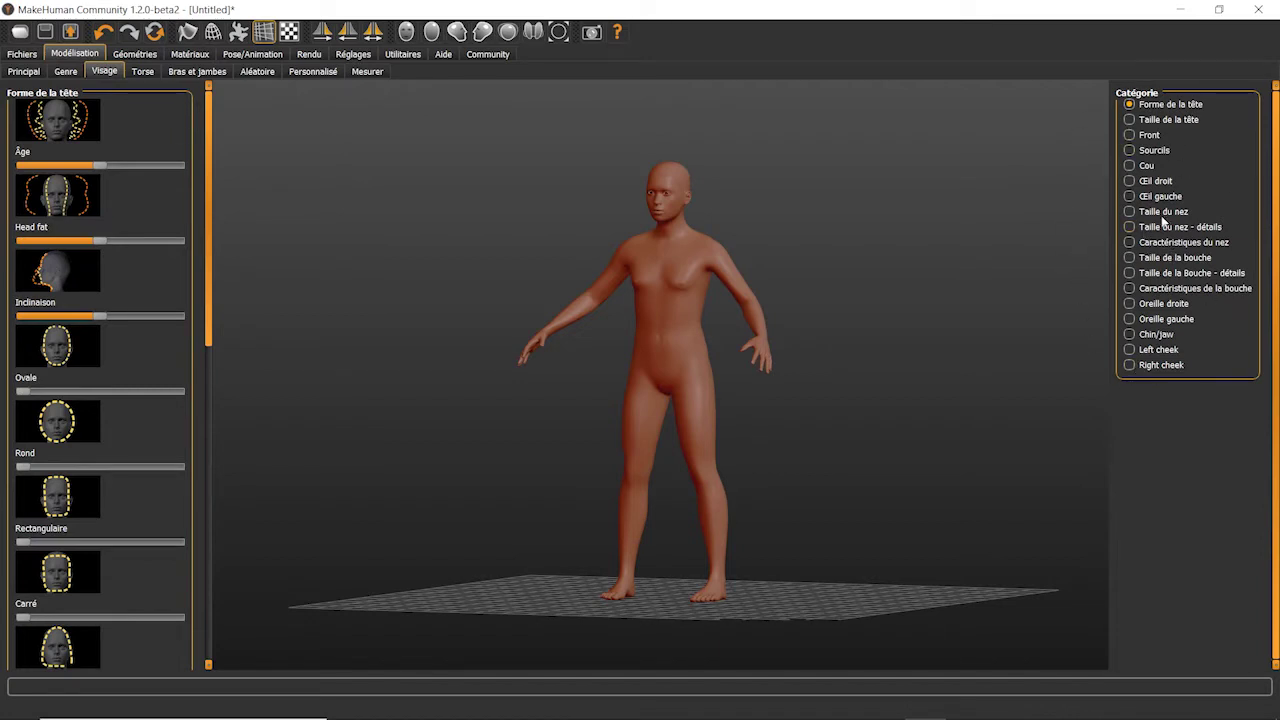
scroll(207, 221, down, 1)
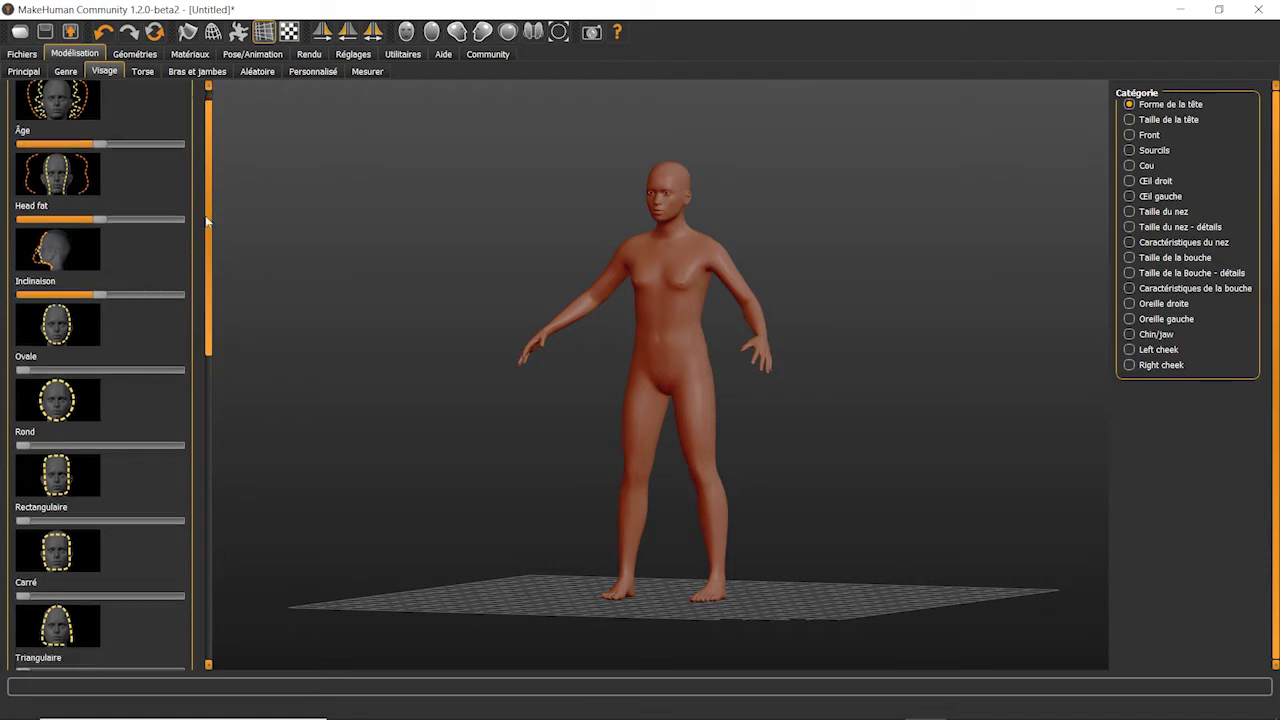
drag(207, 221, 180, 171)
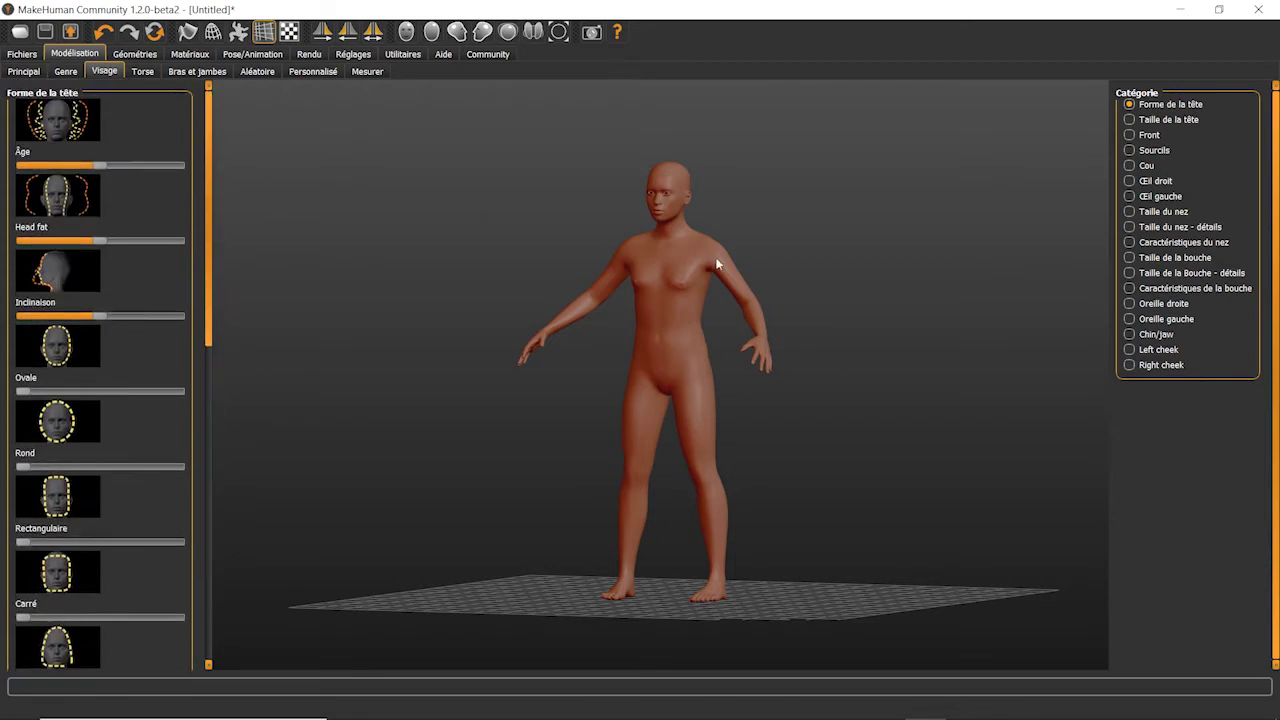
For the left eye, raise the eyefold angle strongly and set the eye epicanthus and eyefold volume to their maximum.
scroll(709, 254, down, 1)
scroll(706, 256, up, 5)
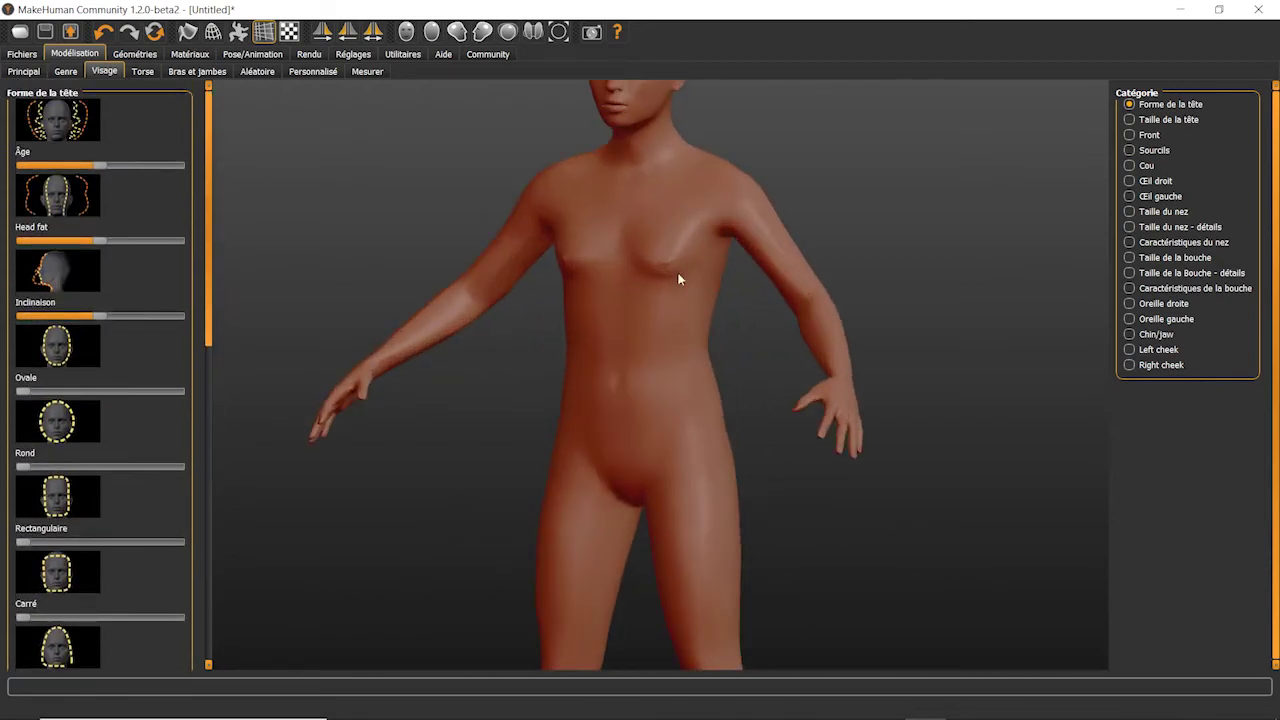
scroll(682, 282, down, 3)
scroll(693, 213, up, 4)
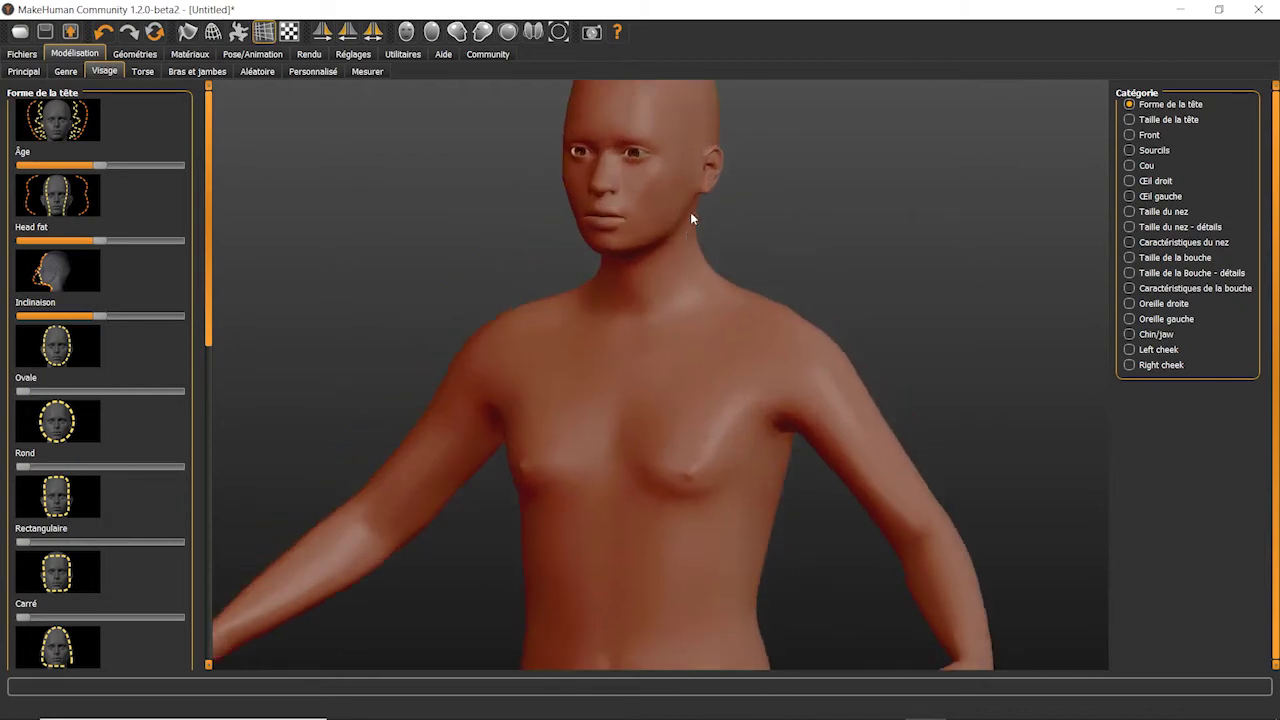
scroll(690, 213, up, 5)
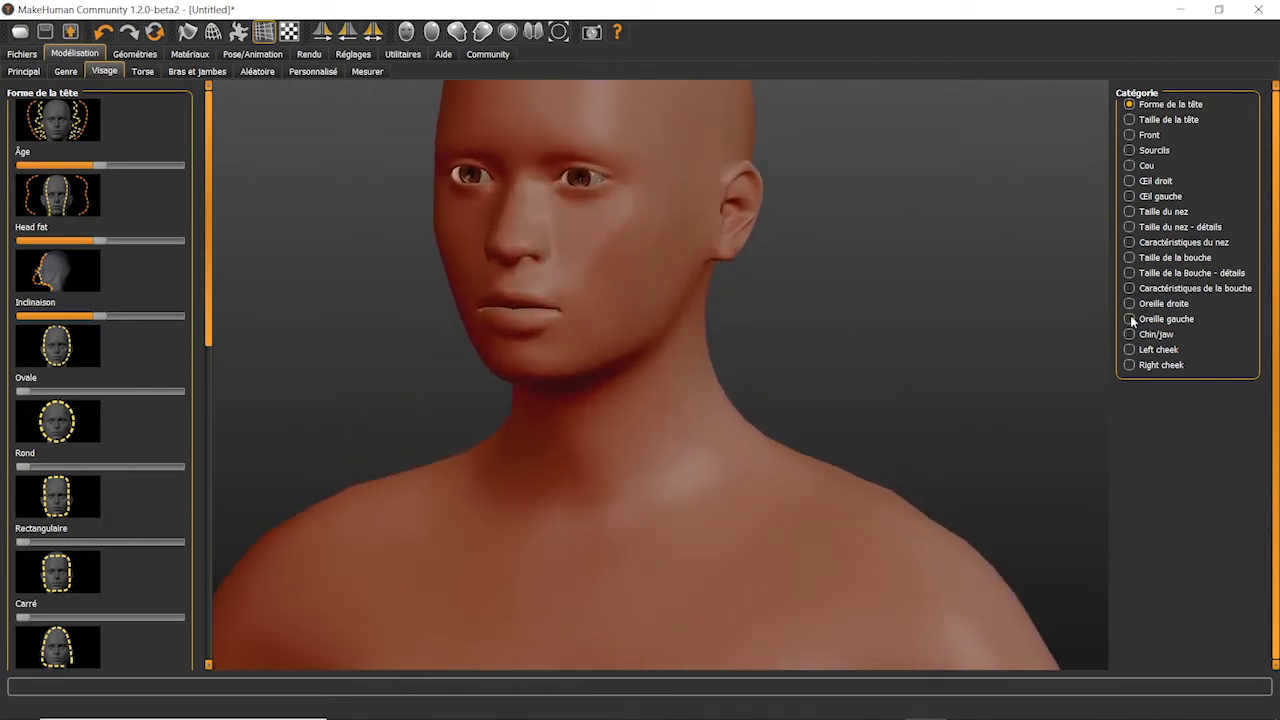
click(1129, 197)
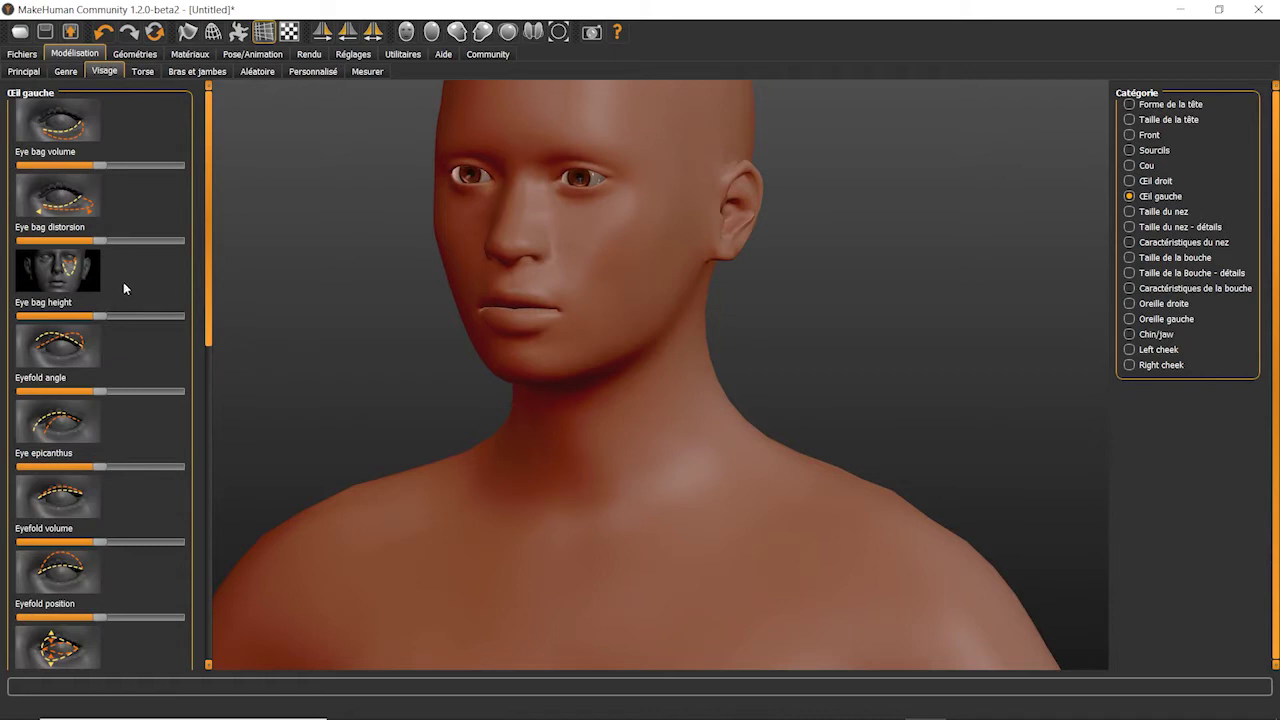
drag(95, 391, 166, 392)
drag(93, 471, 183, 467)
drag(105, 542, 183, 541)
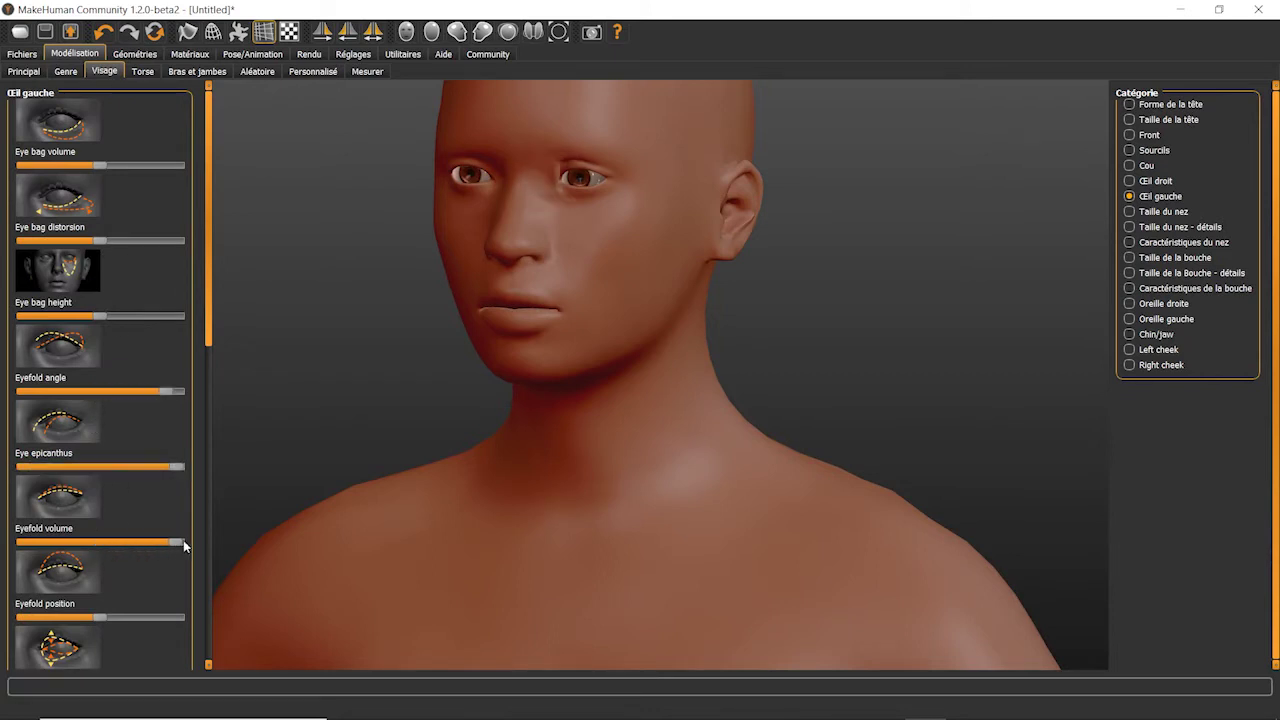
Lower the left eye's eyefold position and raise "Ajuster la hauteur 3" to its maximum.
drag(185, 618, 62, 618)
scroll(209, 353, down, 7)
drag(140, 386, 180, 388)
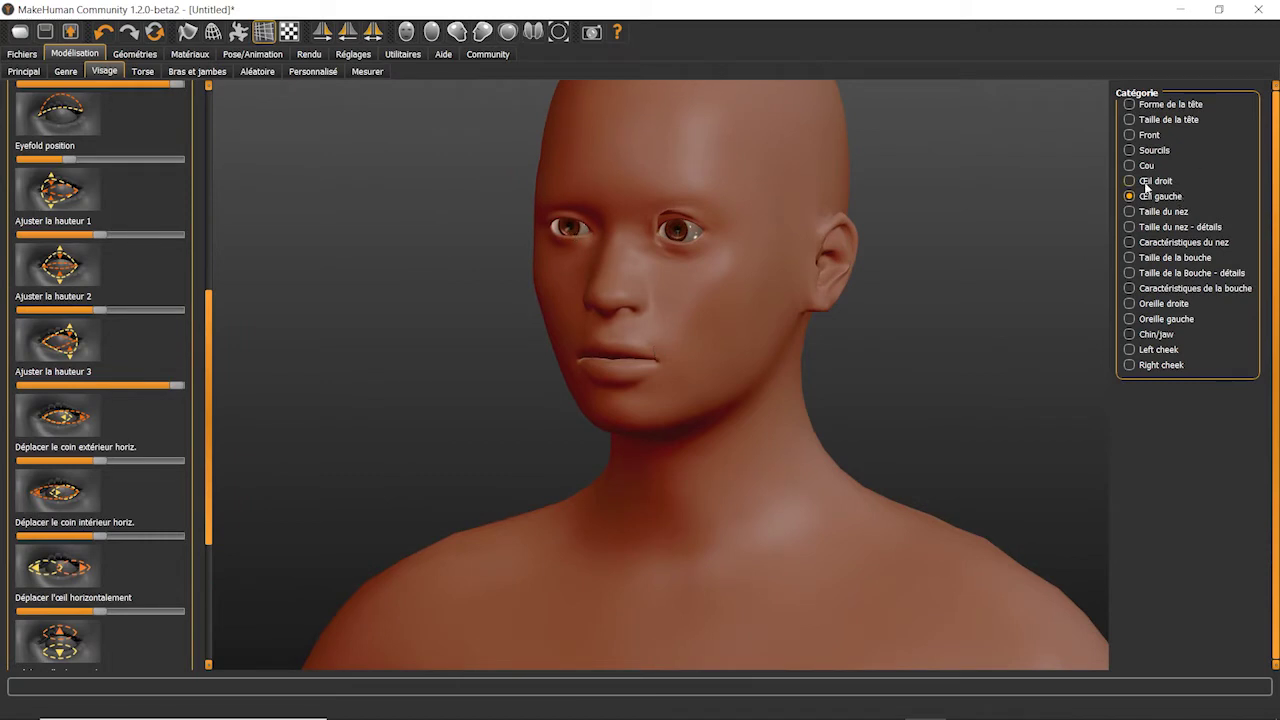
Mirror the left eye's shape onto the right eye with Symétrie G>D.
drag(207, 482, 389, 140)
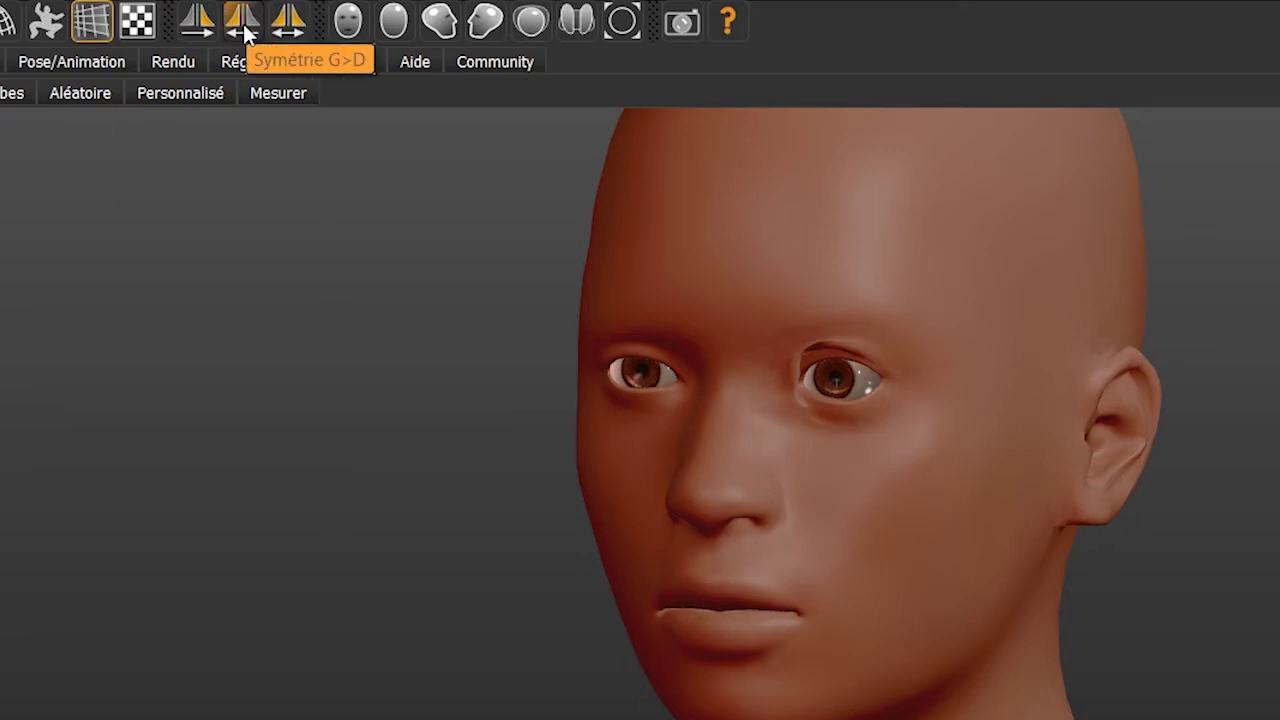
click(243, 22)
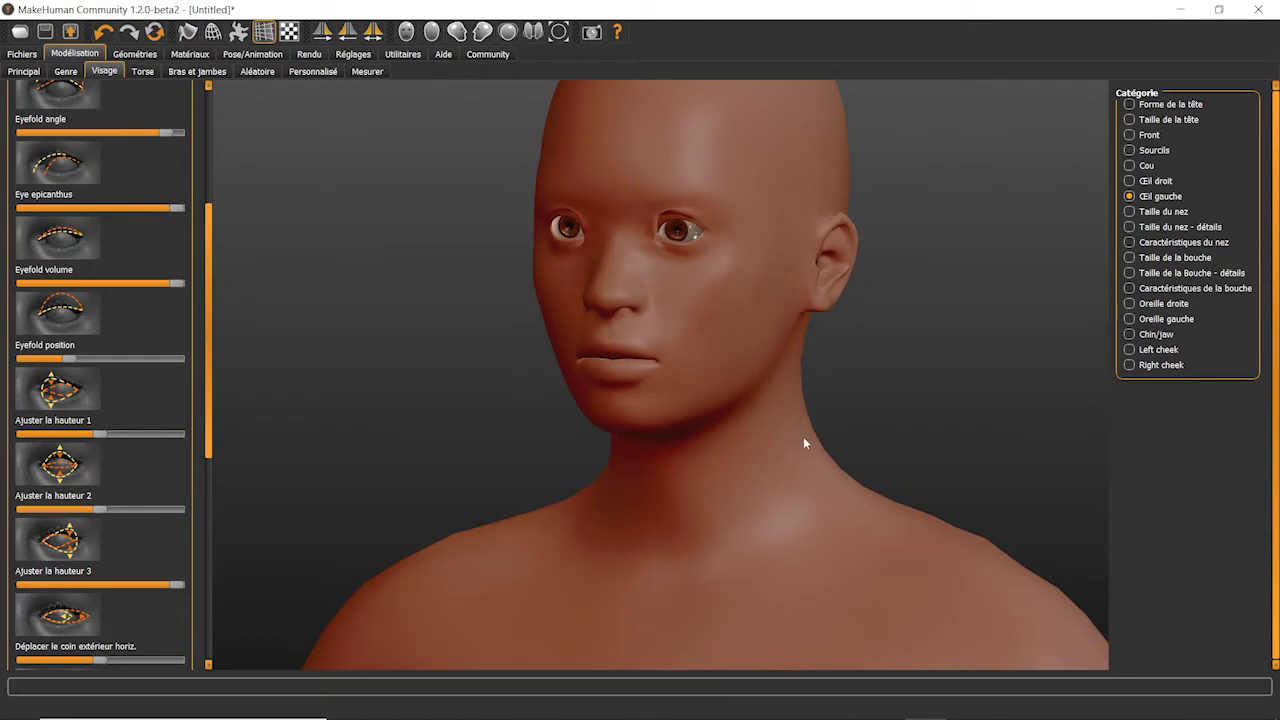
Look through the torso, arms and legs, and random generation modelling options with the upper body in view.
scroll(803, 438, down, 5)
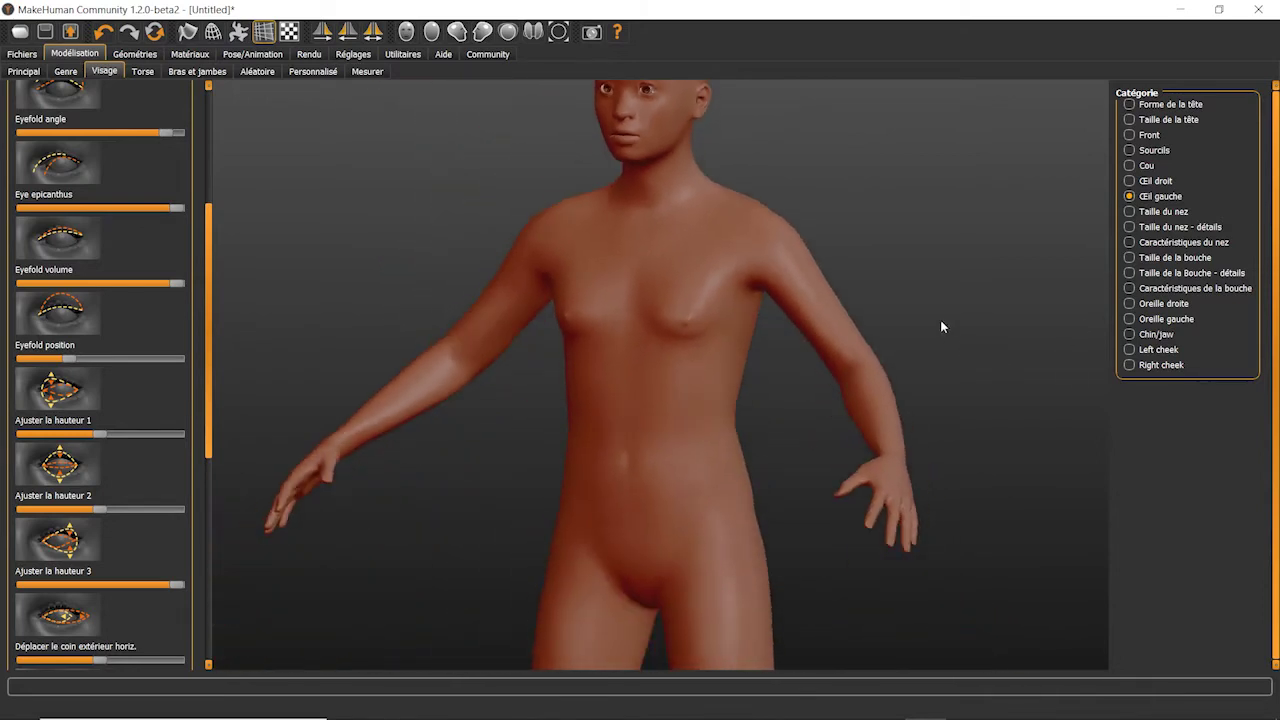
right_drag(880, 309, 891, 357)
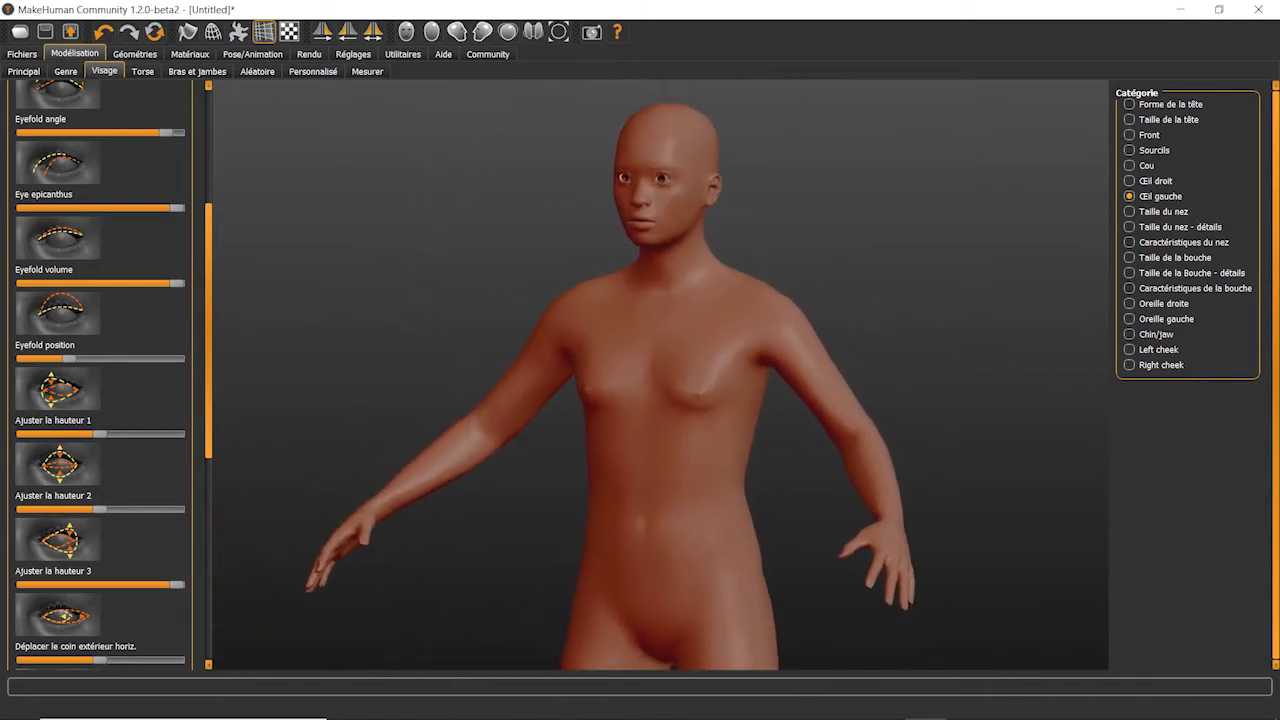
click(143, 73)
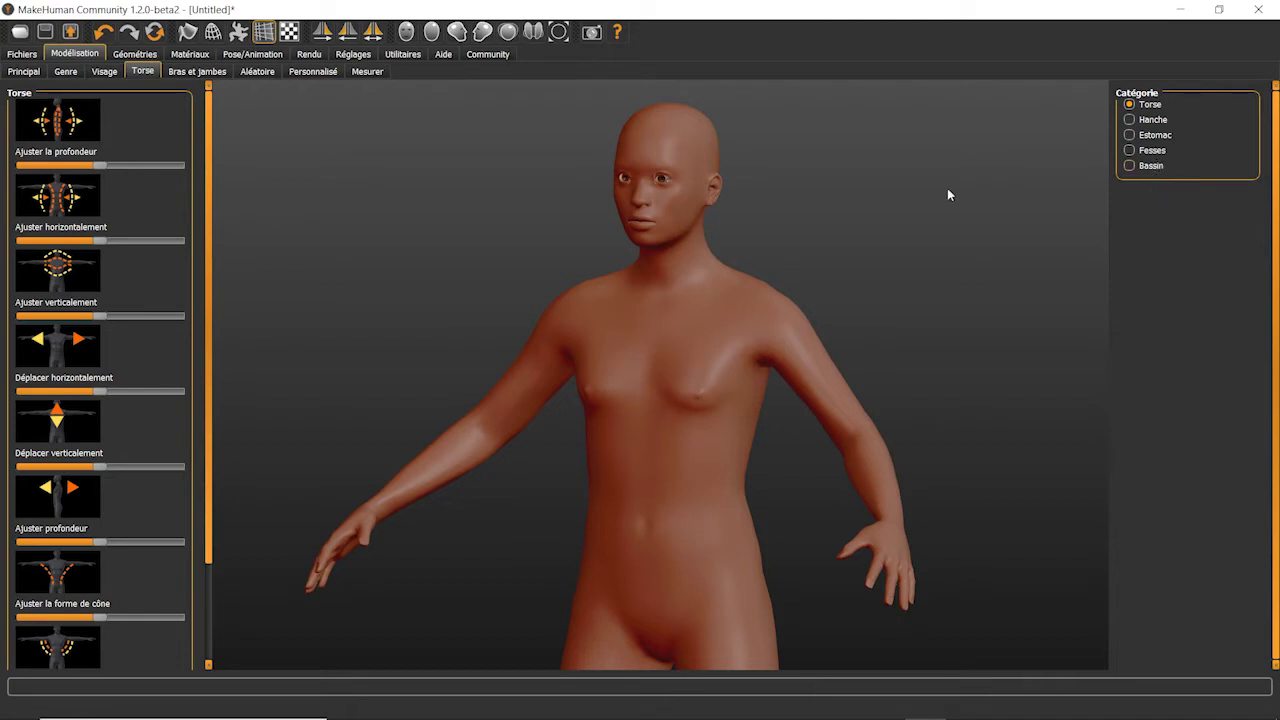
click(197, 72)
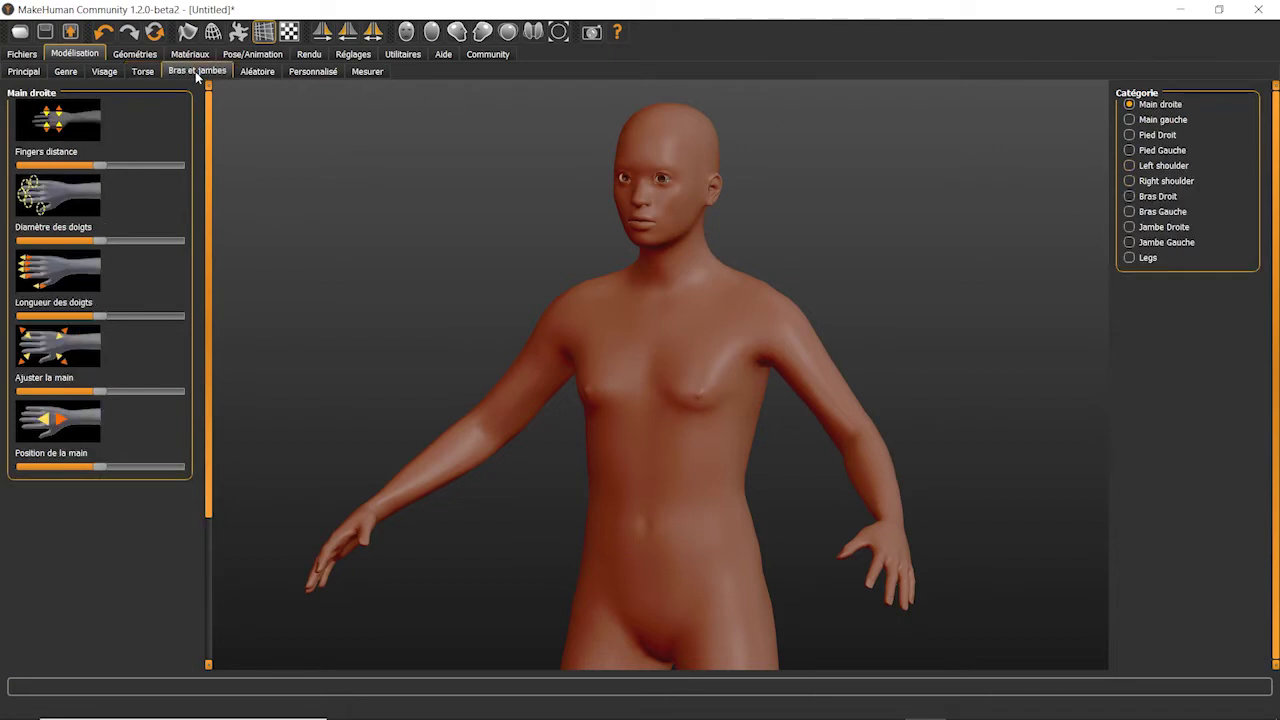
click(260, 72)
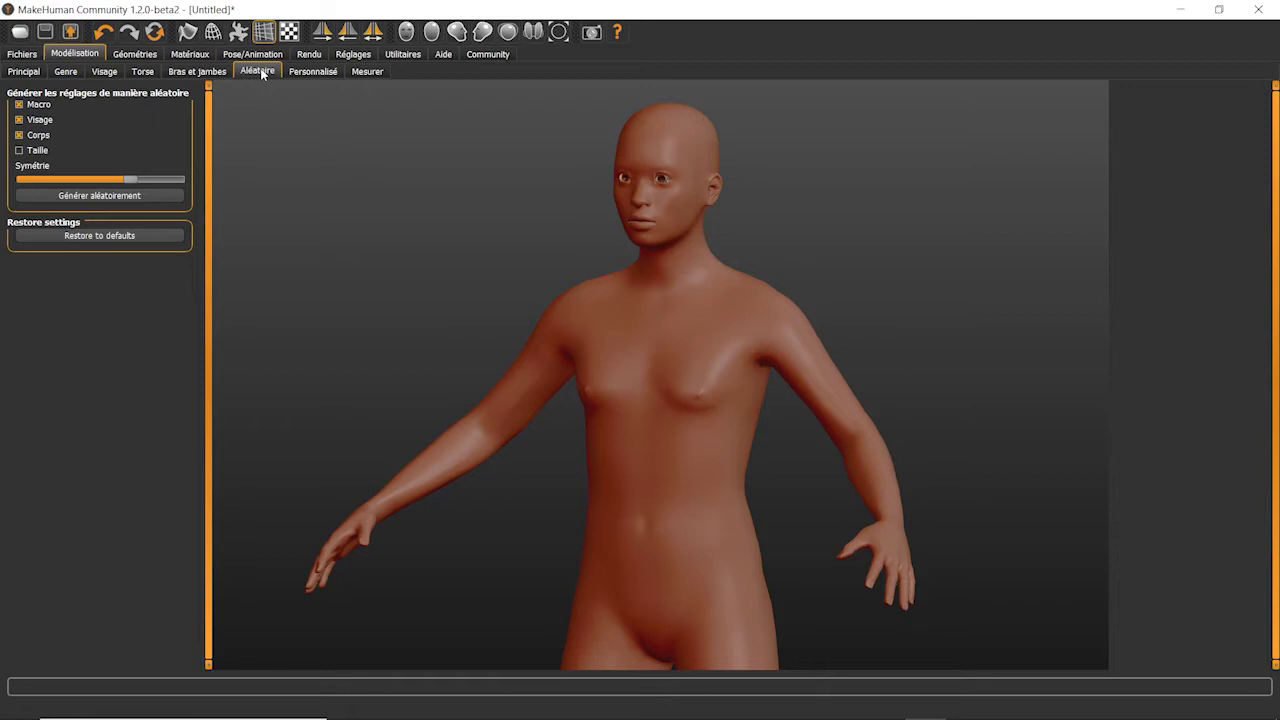
Filter the clothing library by the Casual tag and dress the figure in Male casualsuit06.
click(134, 54)
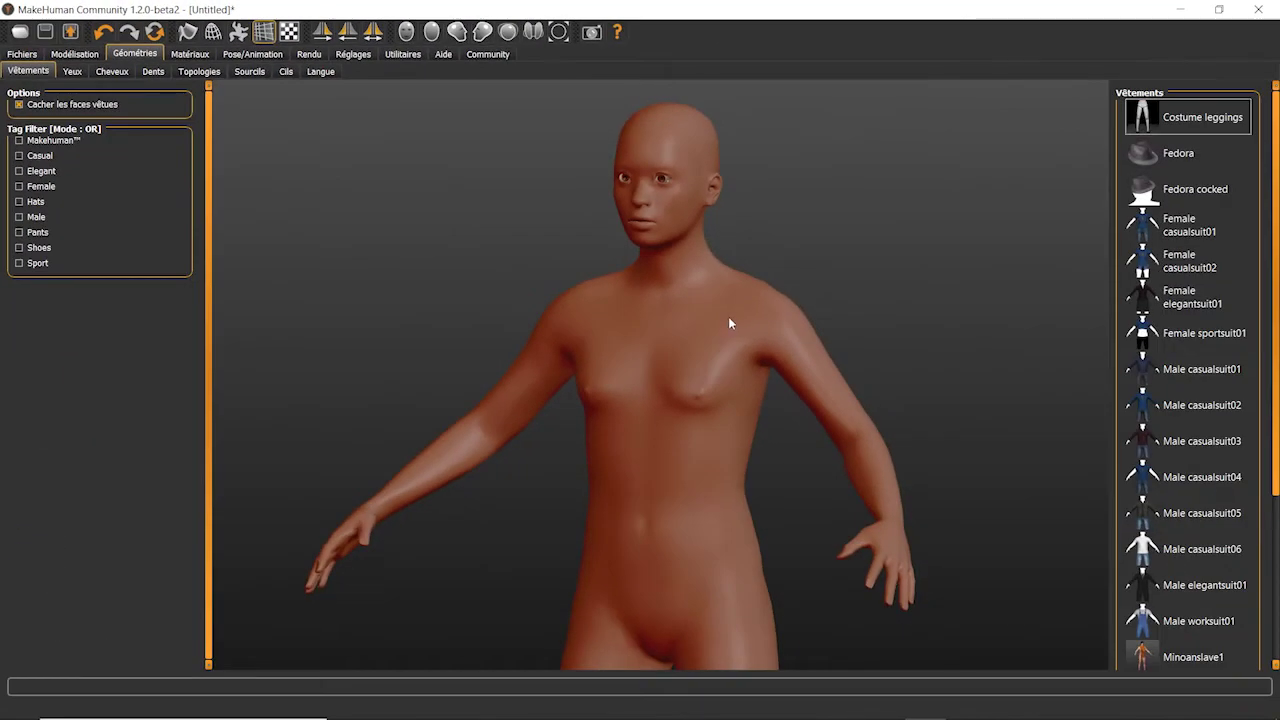
scroll(728, 316, down, 5)
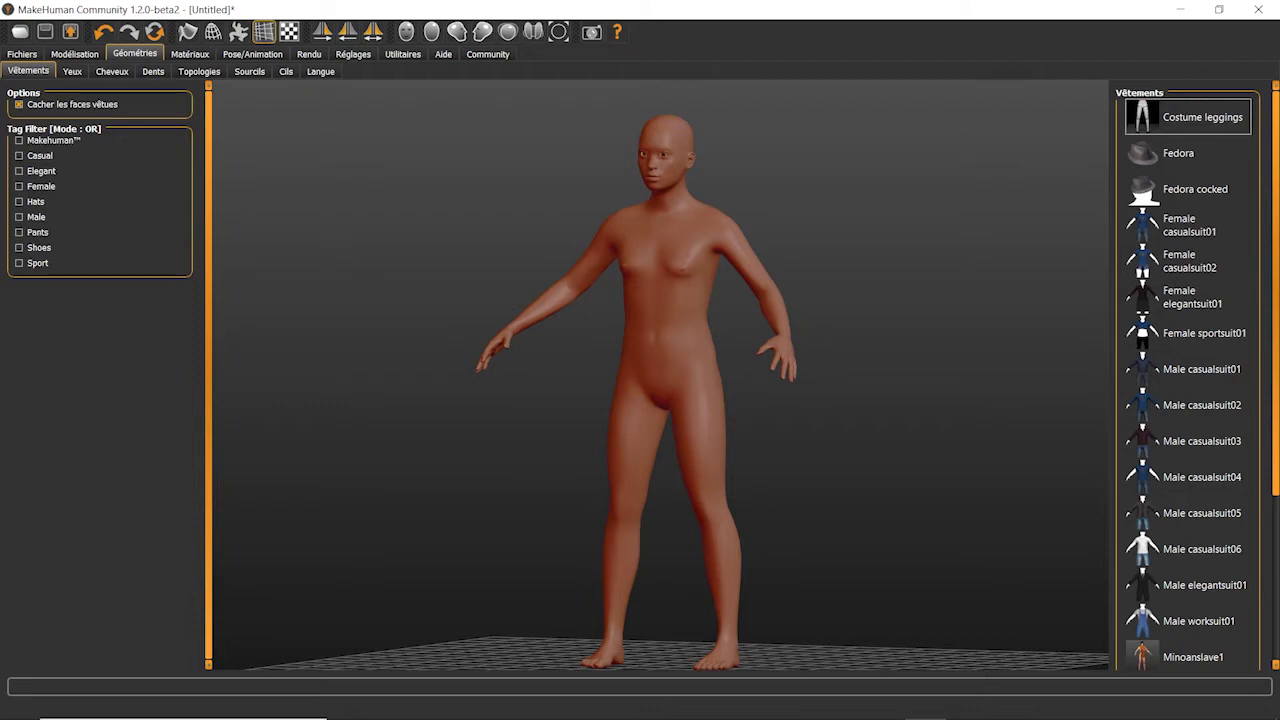
scroll(1270, 440, down, 3)
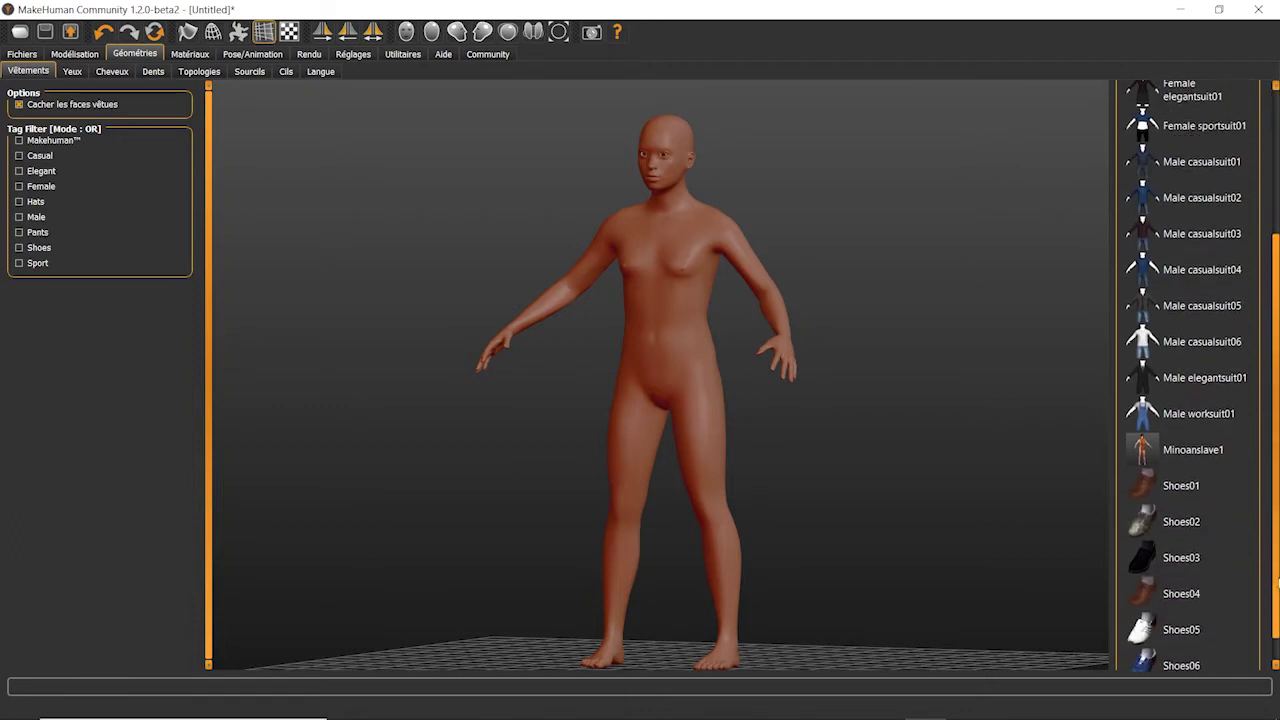
scroll(1270, 300, up, 3)
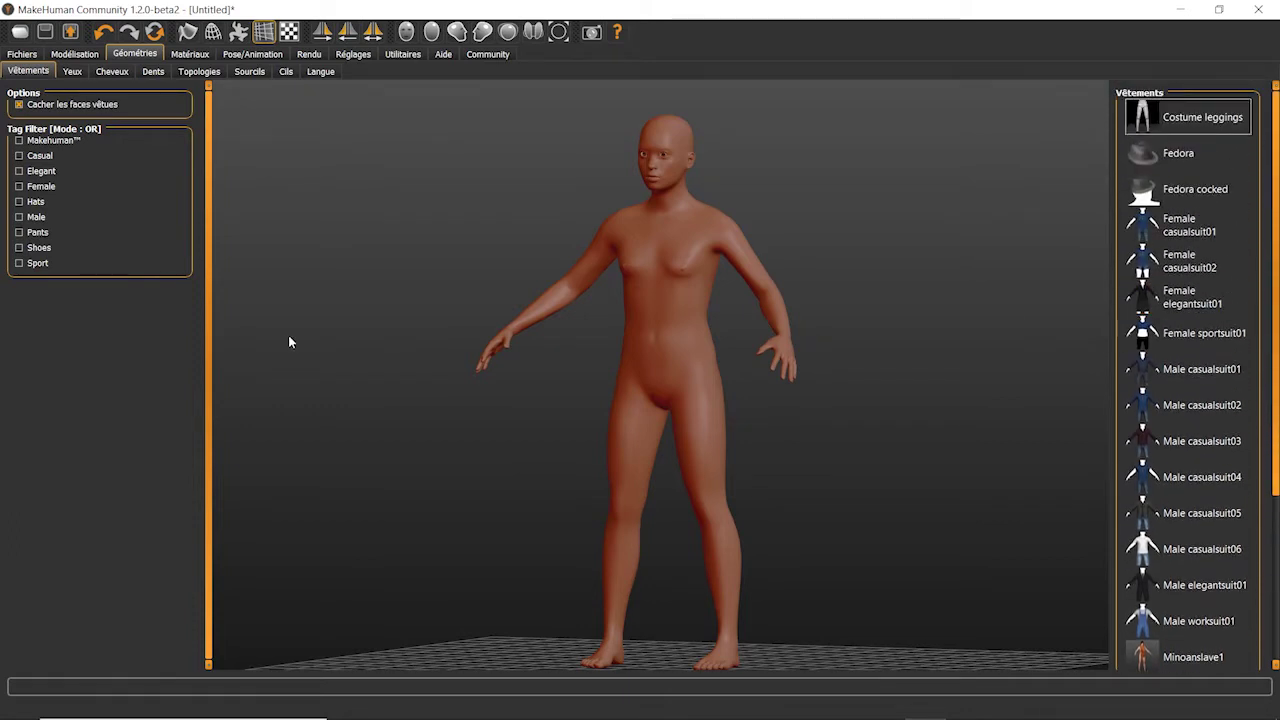
click(19, 156)
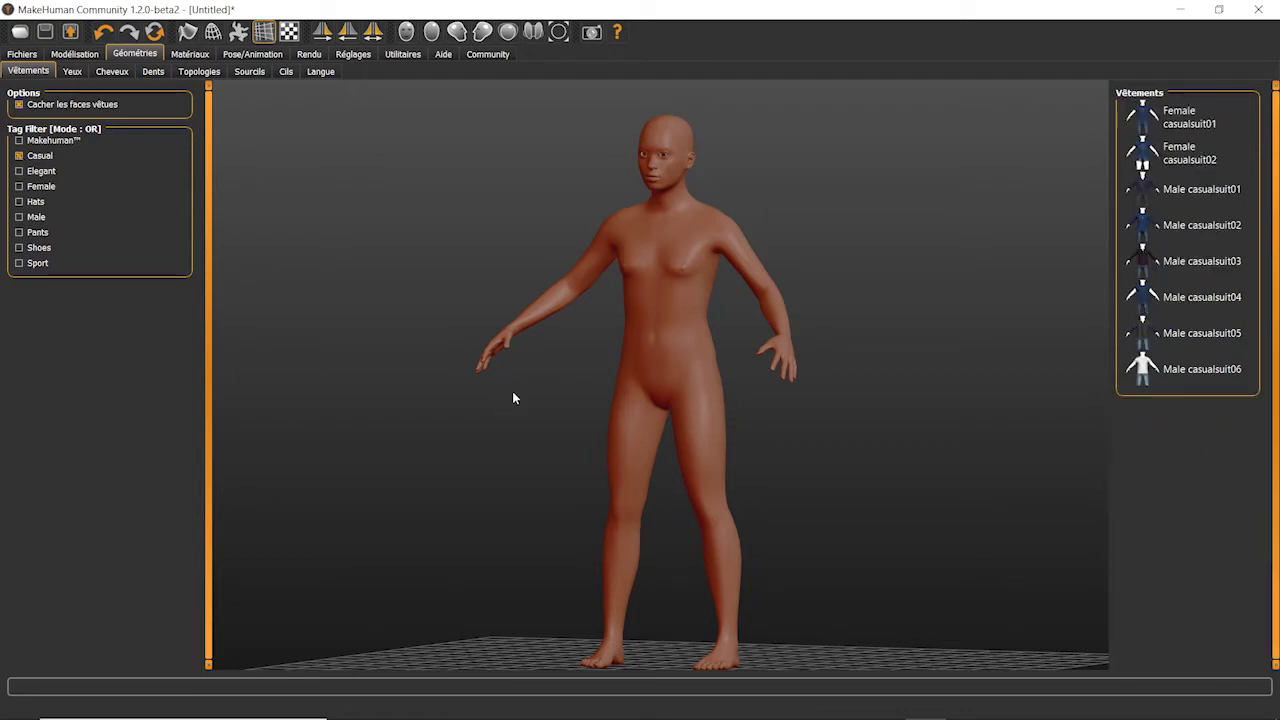
click(1156, 370)
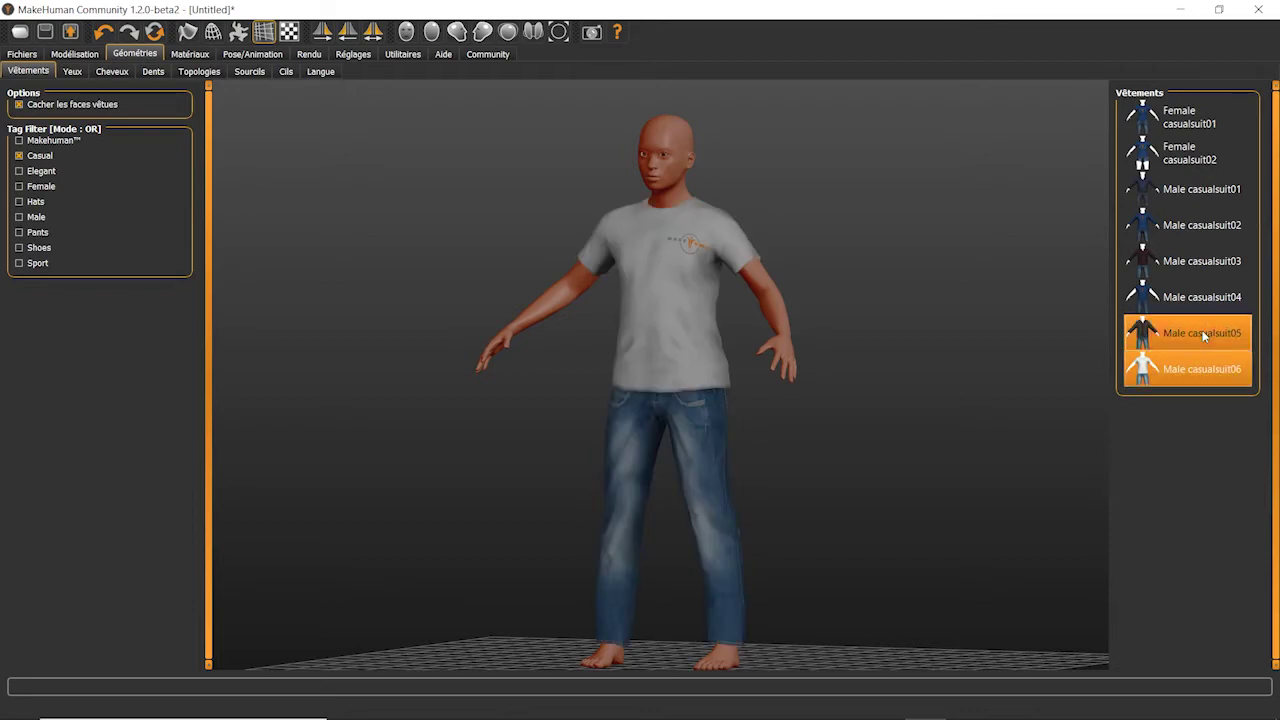
Replace Male casualsuit06 with Male casualsuit05, and turn "Cacher les faces vêtues" off and back on.
click(1200, 350)
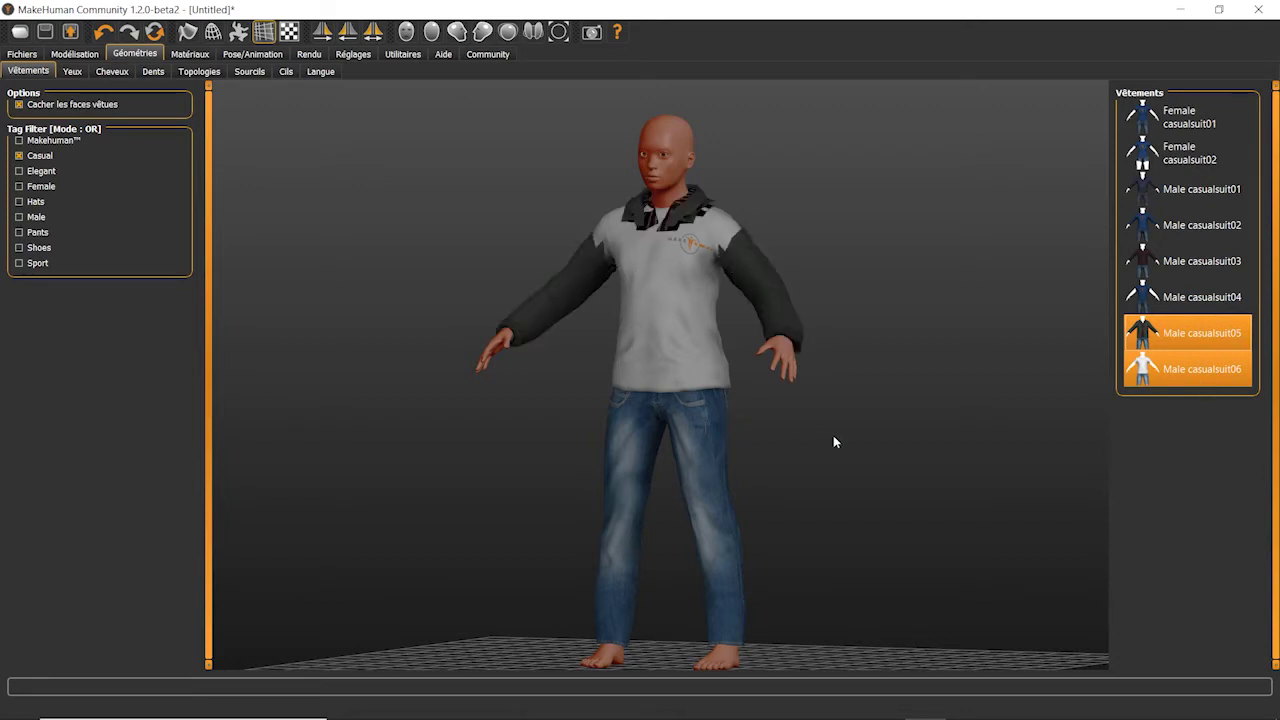
click(1226, 374)
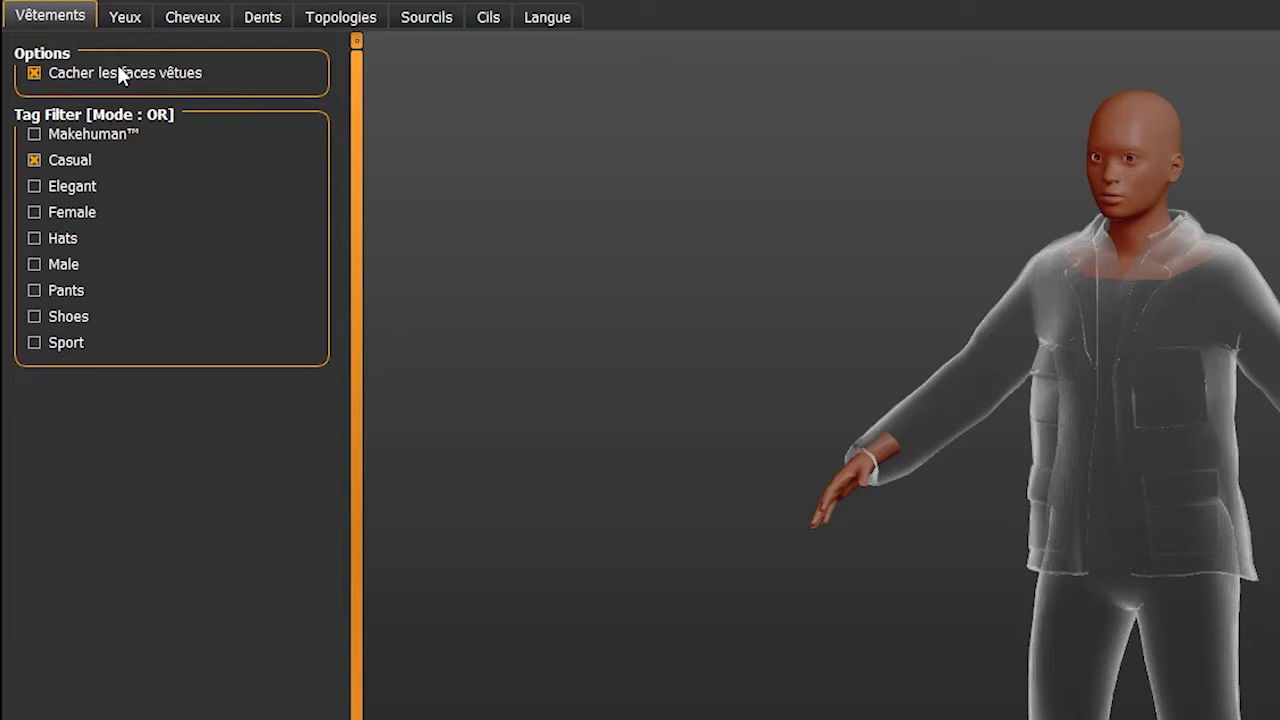
click(35, 74)
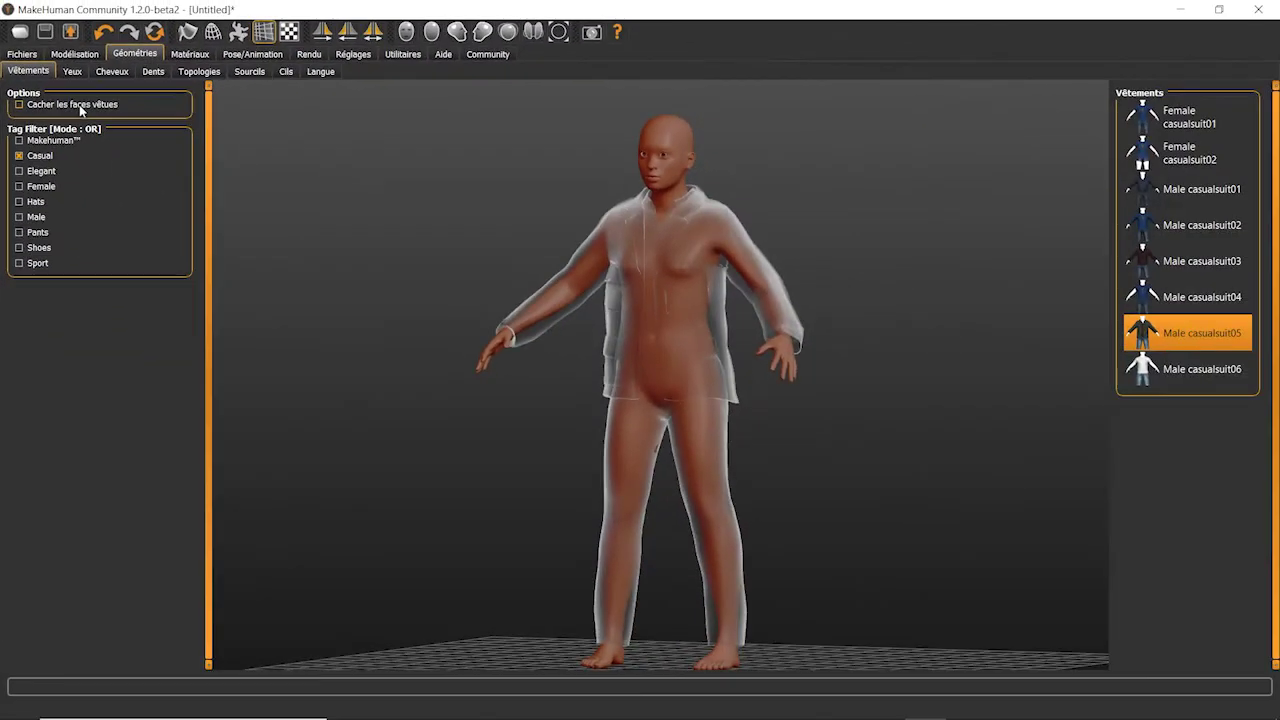
click(19, 105)
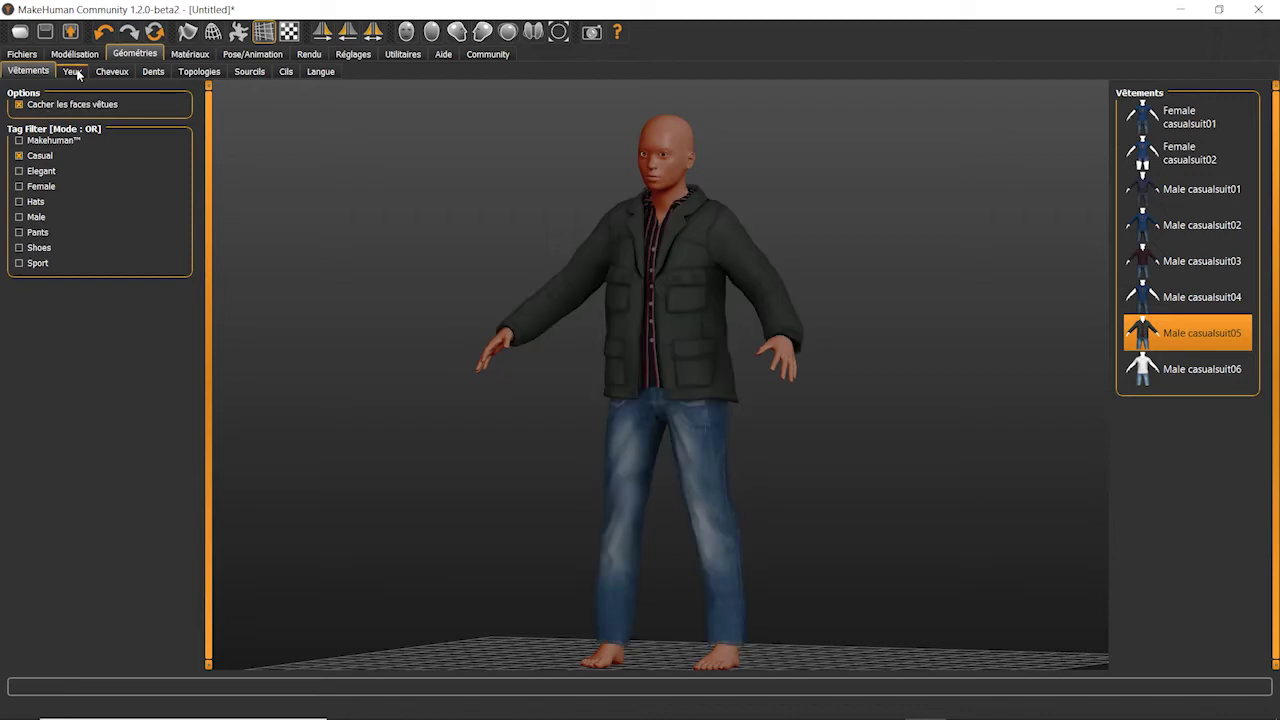
Try the Braid01 and Short02 hairstyles on the figure and set the hair back to None.
click(75, 72)
click(117, 80)
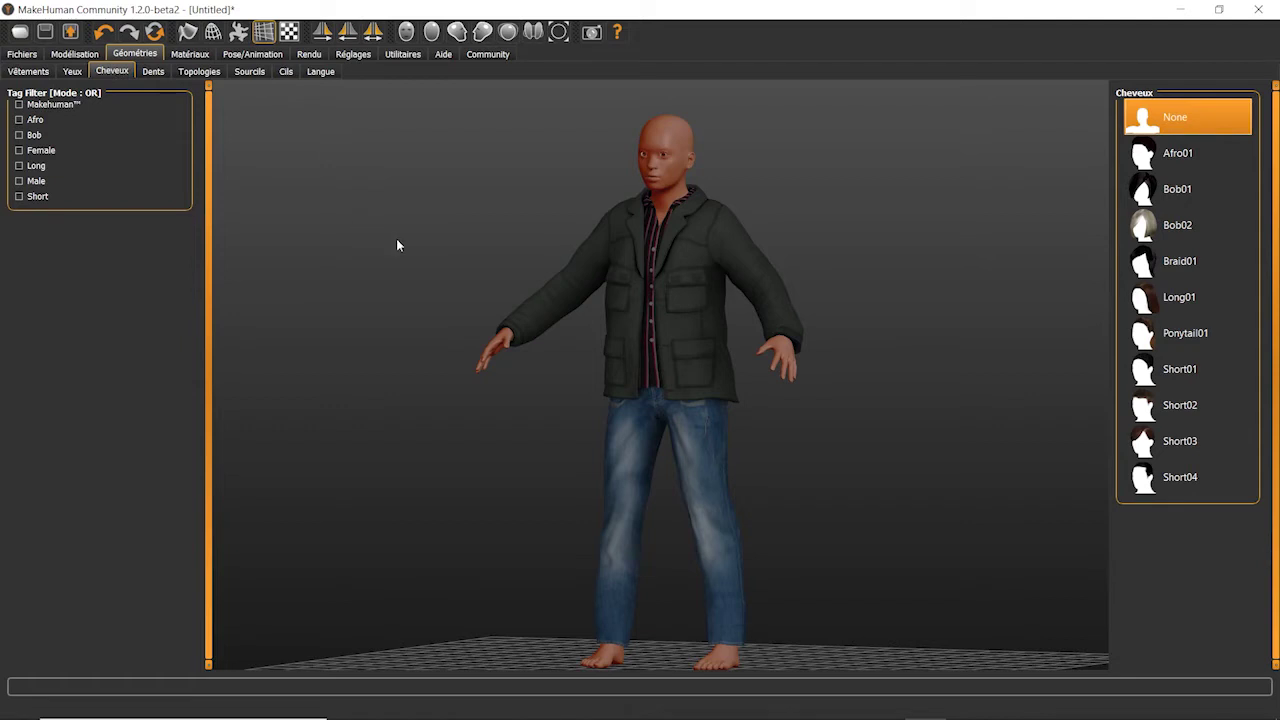
click(1180, 268)
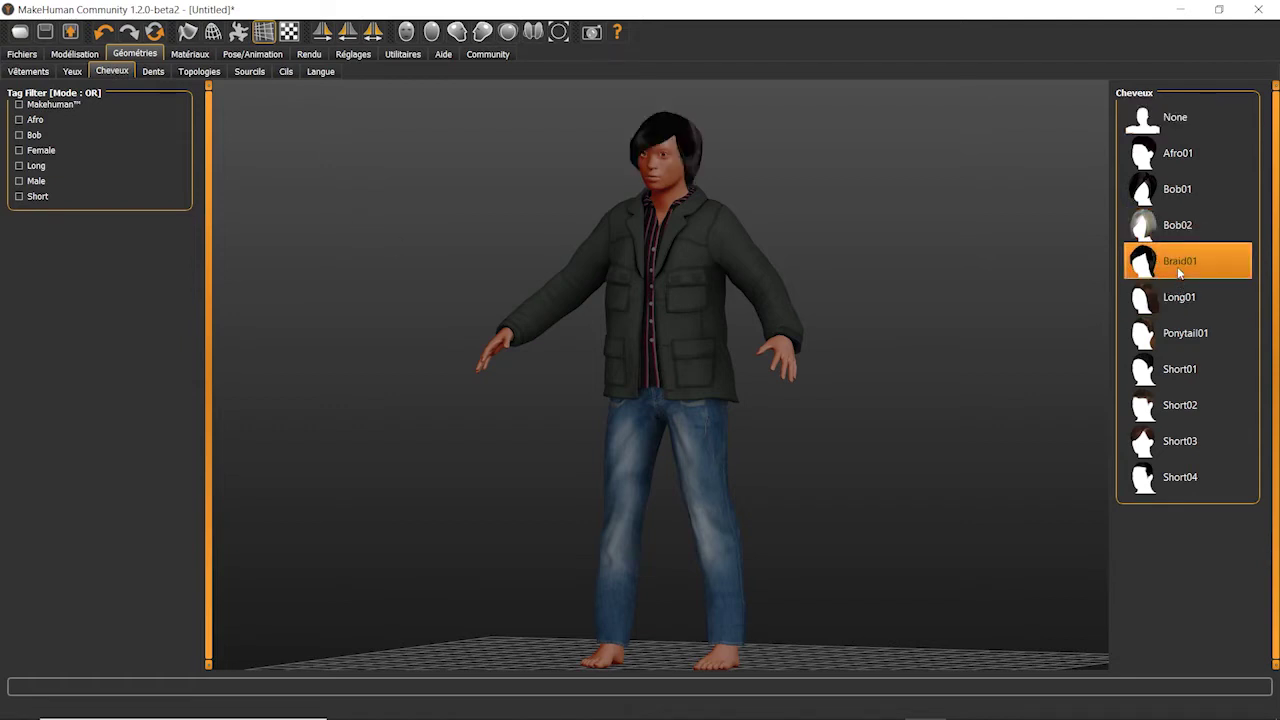
click(1160, 407)
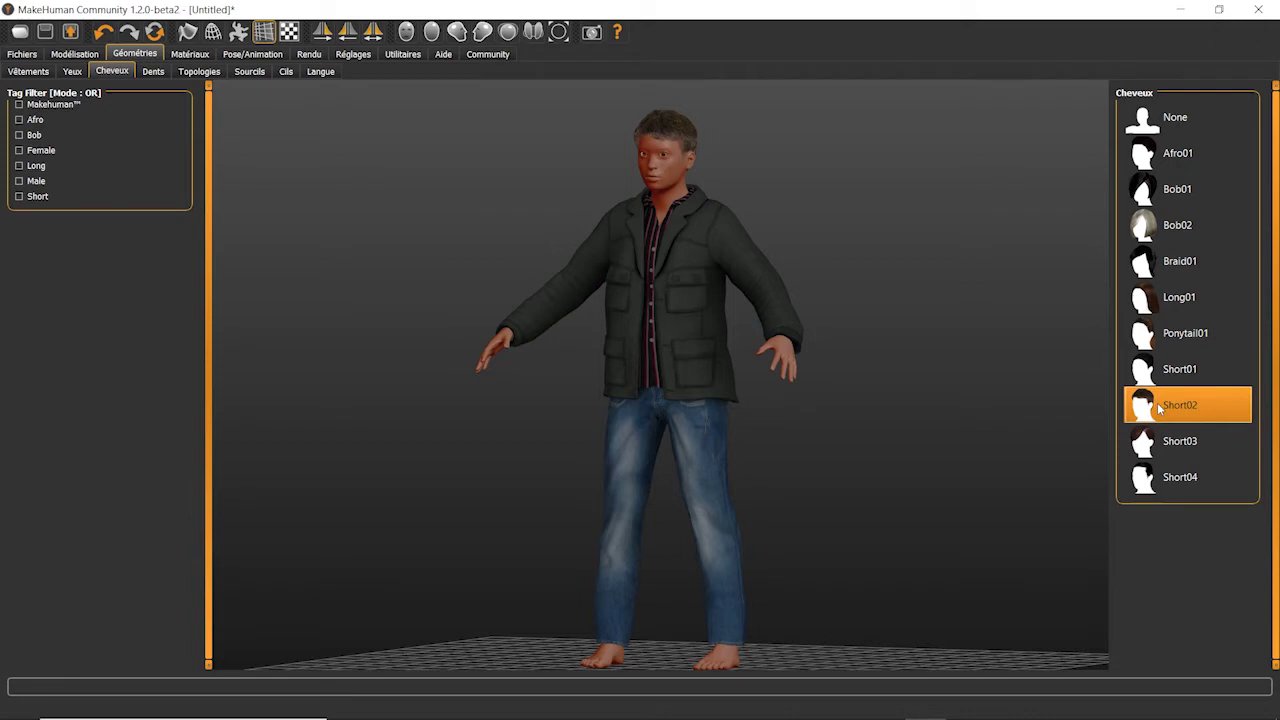
click(1172, 119)
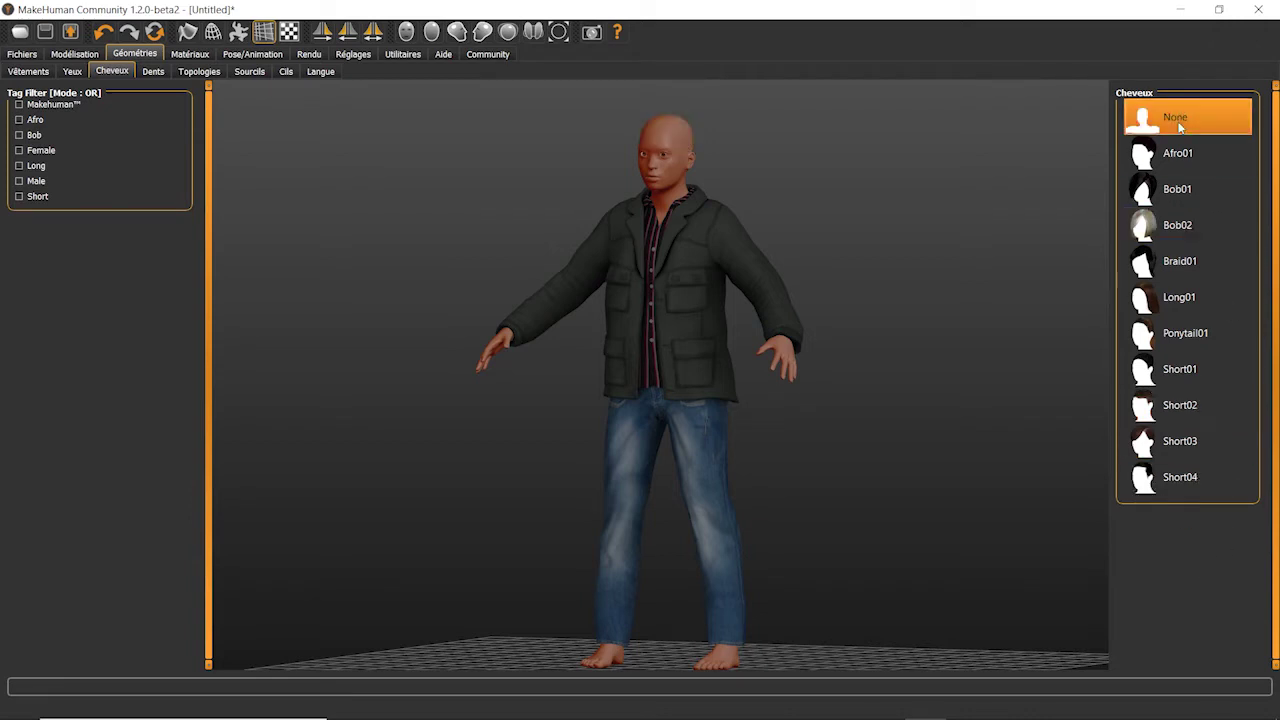
View the teeth options, try the Proxy741, Male1591 and Female muscle 13442 topologies, and return the topology to None.
click(154, 74)
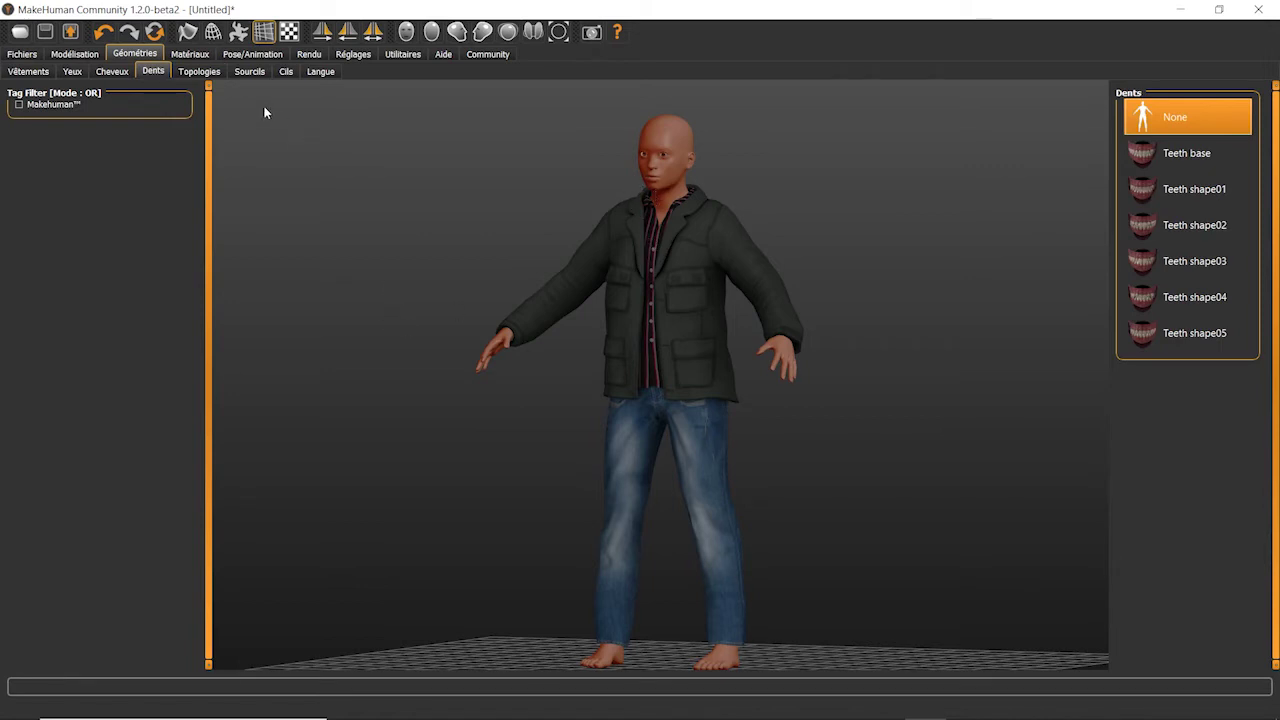
click(195, 72)
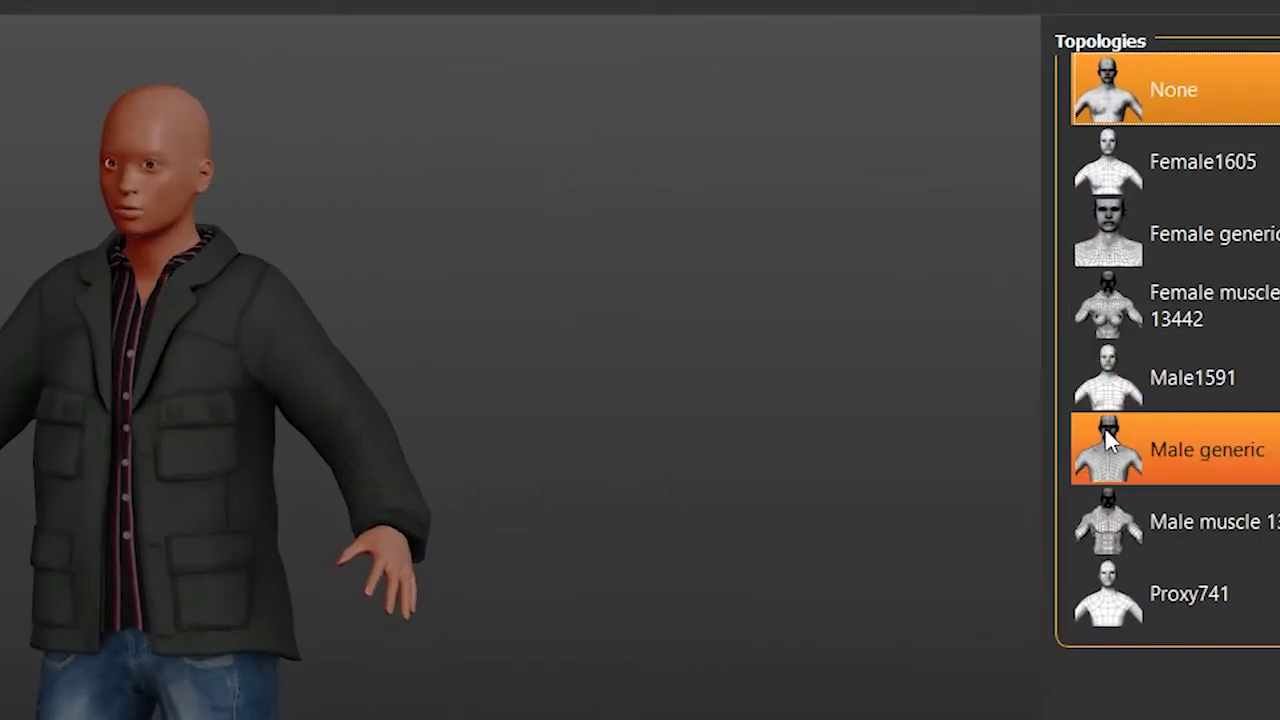
click(1133, 618)
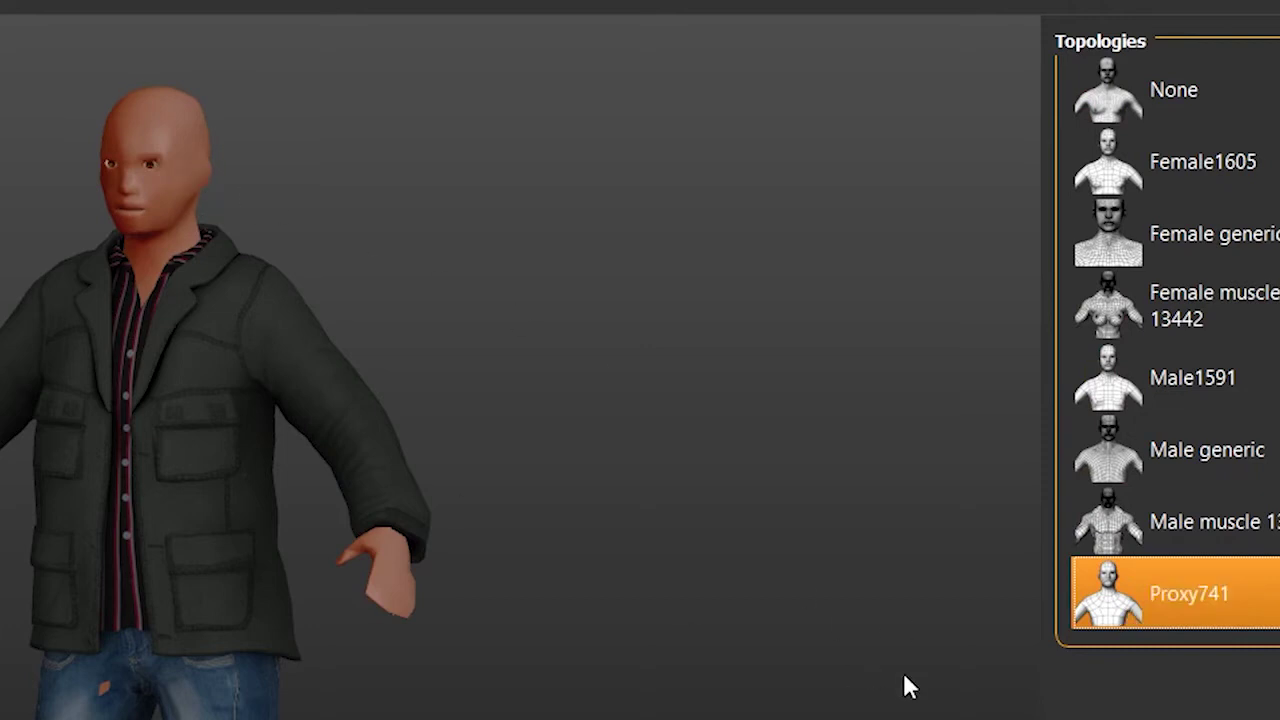
click(1181, 400)
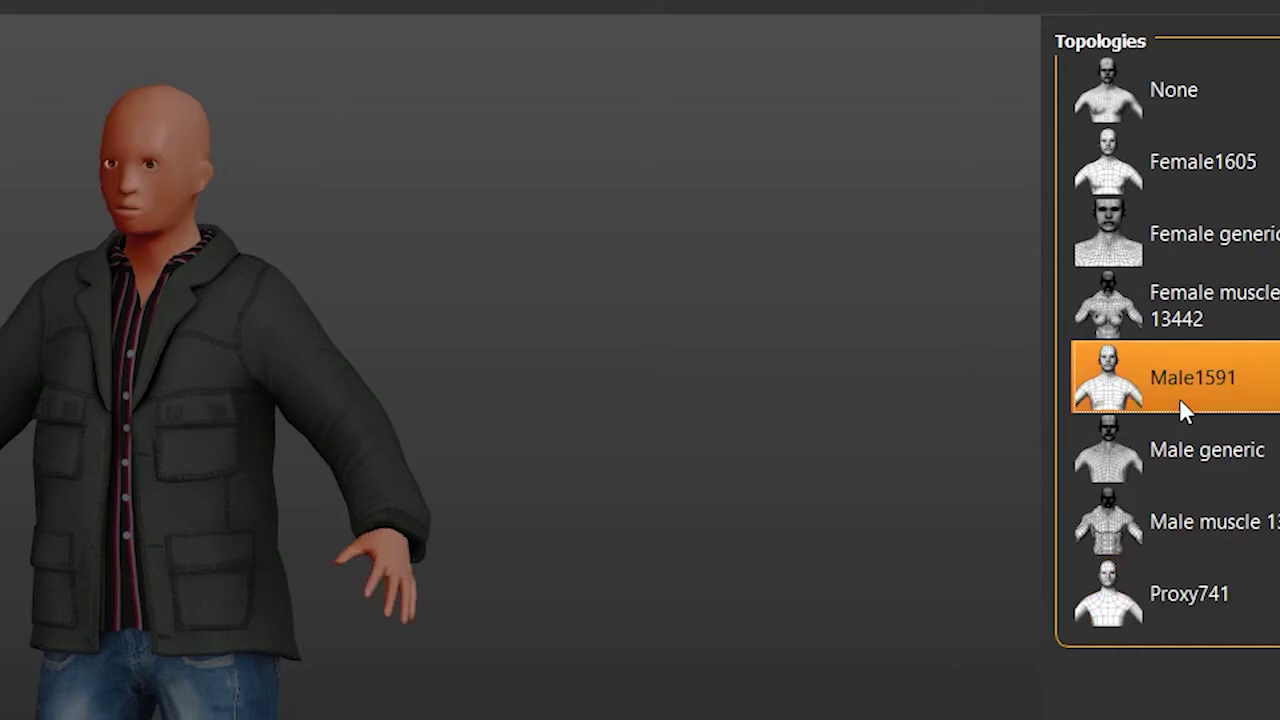
click(1188, 310)
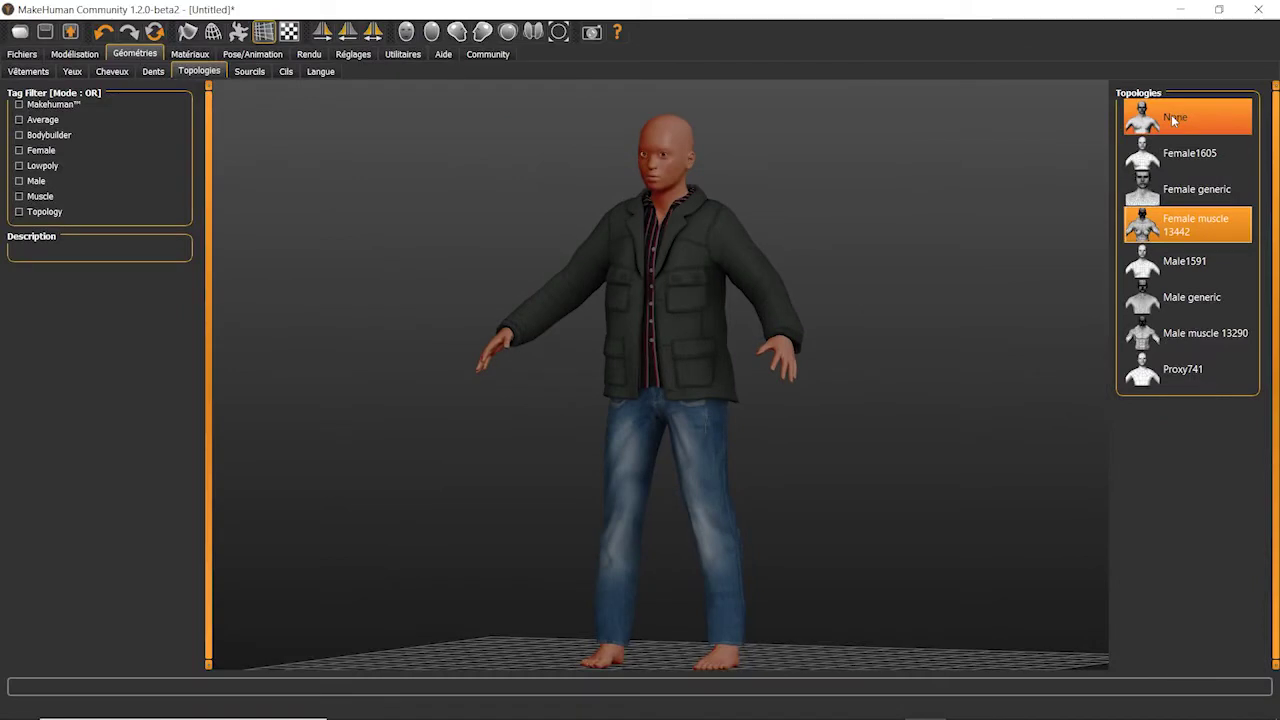
click(1173, 90)
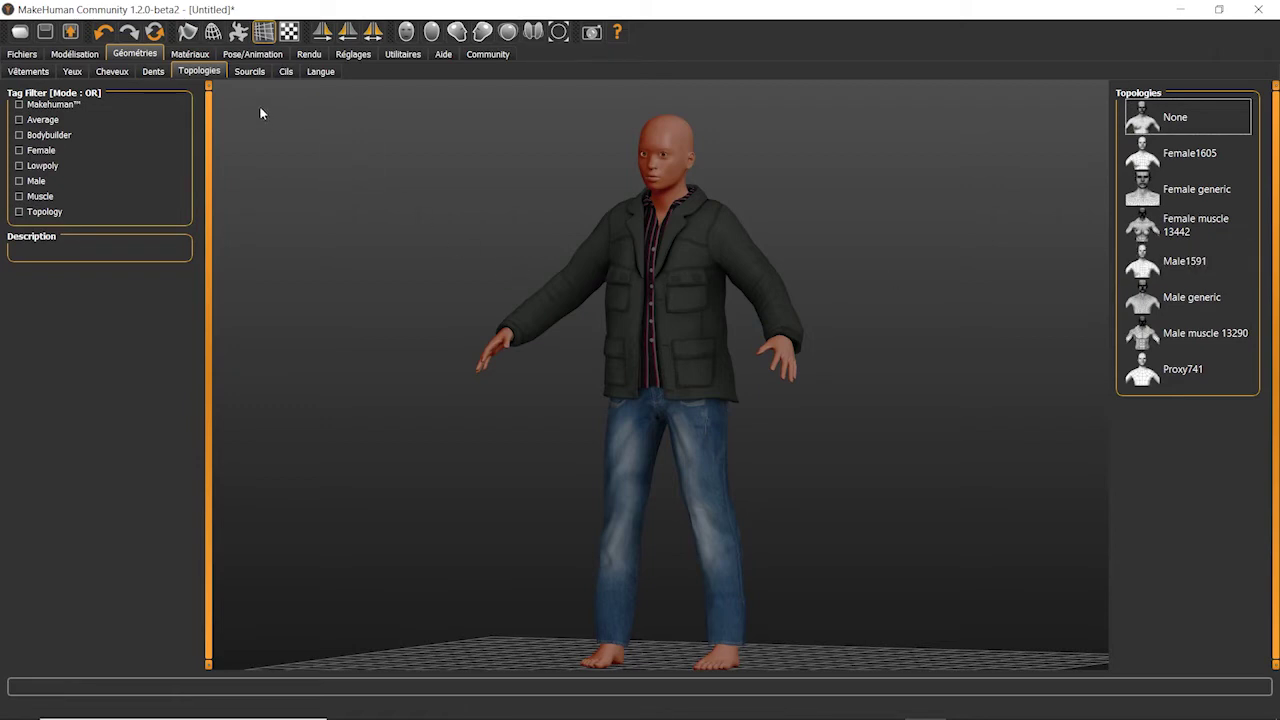
Look through the available eyebrow, eyelash and tongue geometries.
click(249, 70)
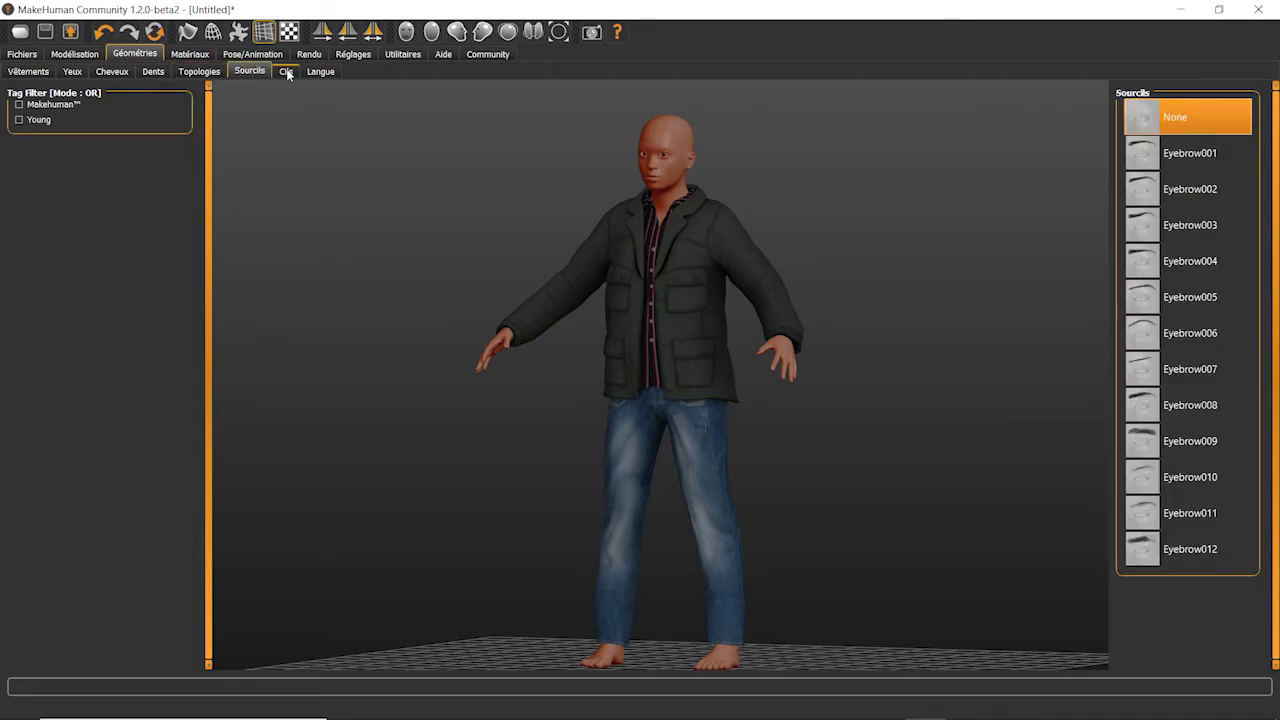
click(286, 71)
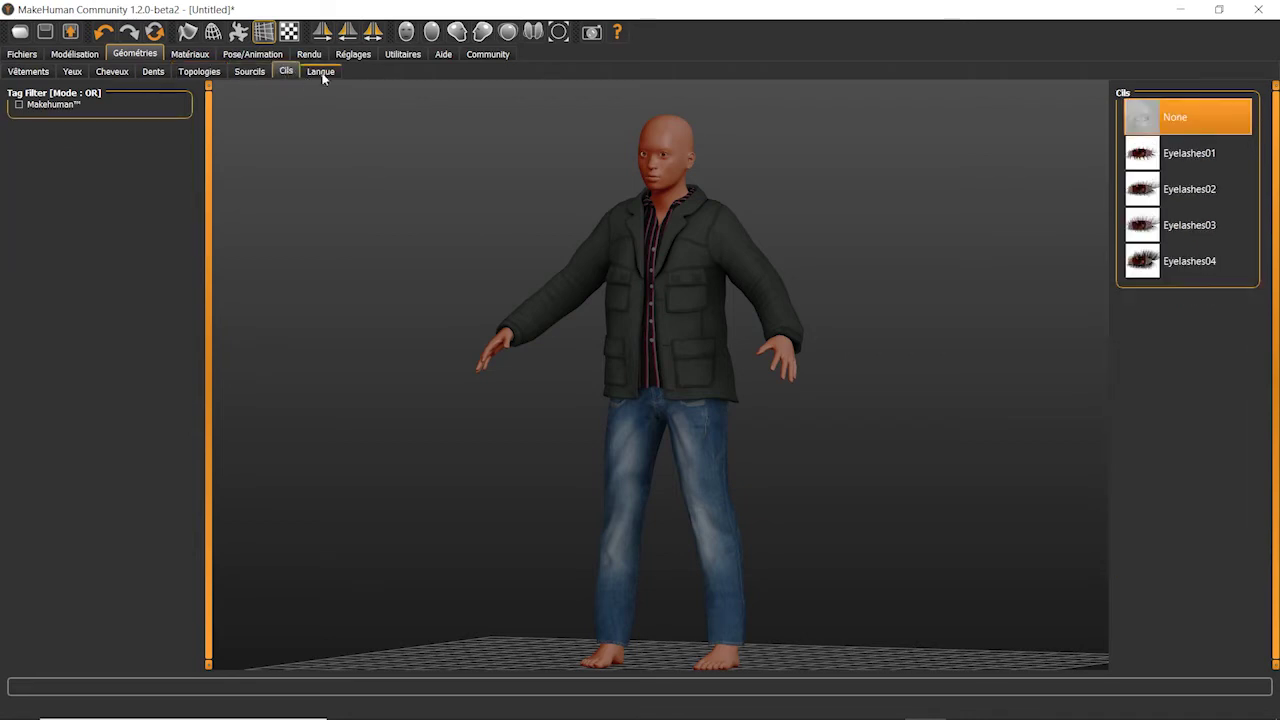
click(321, 72)
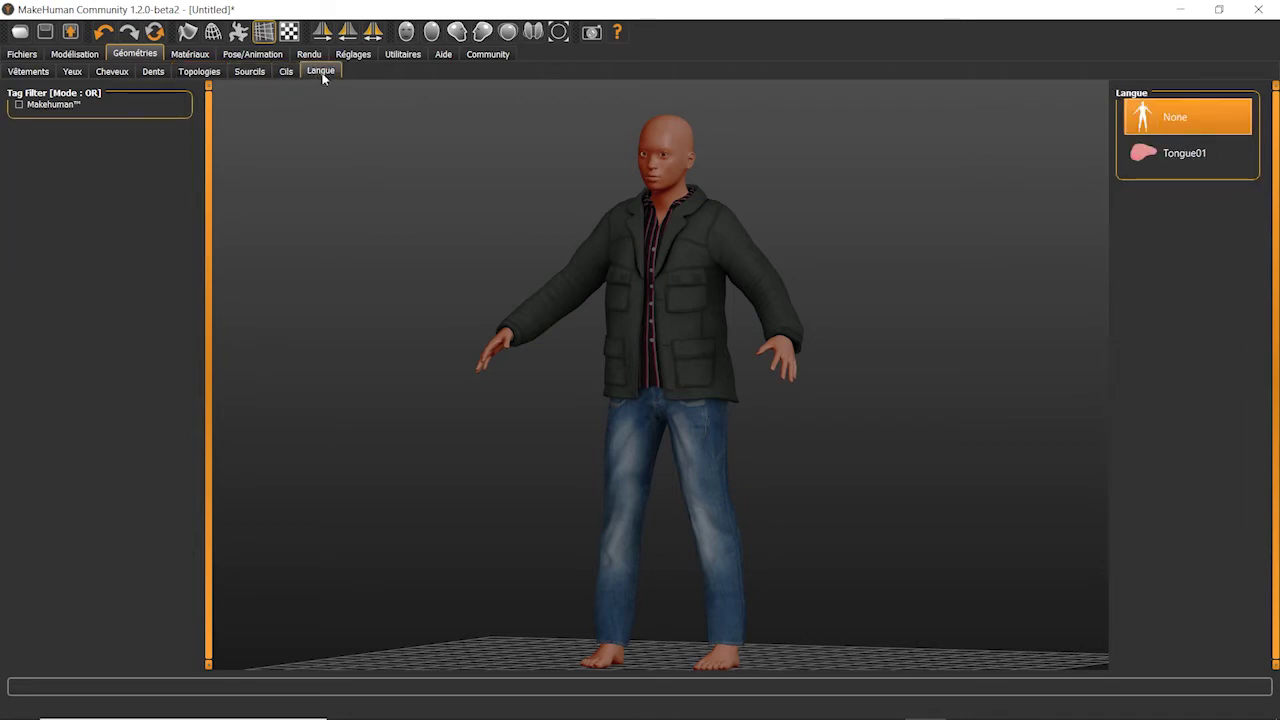
Apply the Young caucasian female special suit skin material to the figure.
click(185, 57)
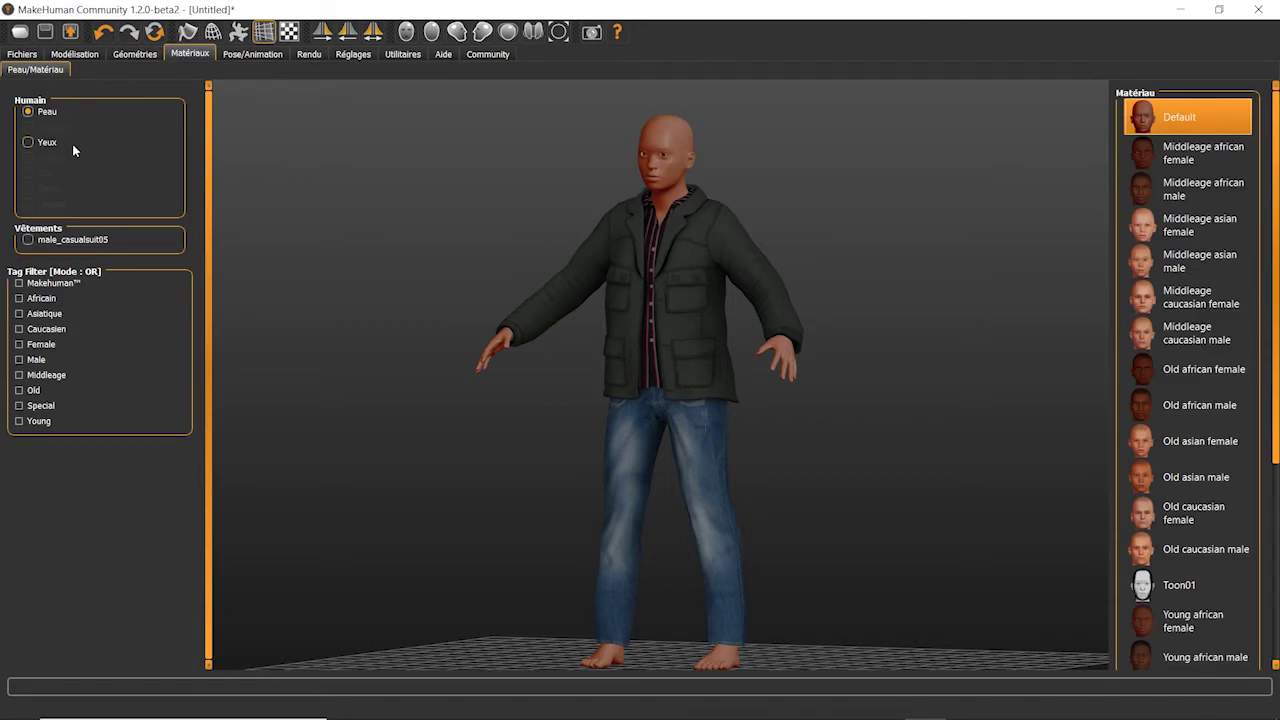
drag(1277, 263, 1277, 483)
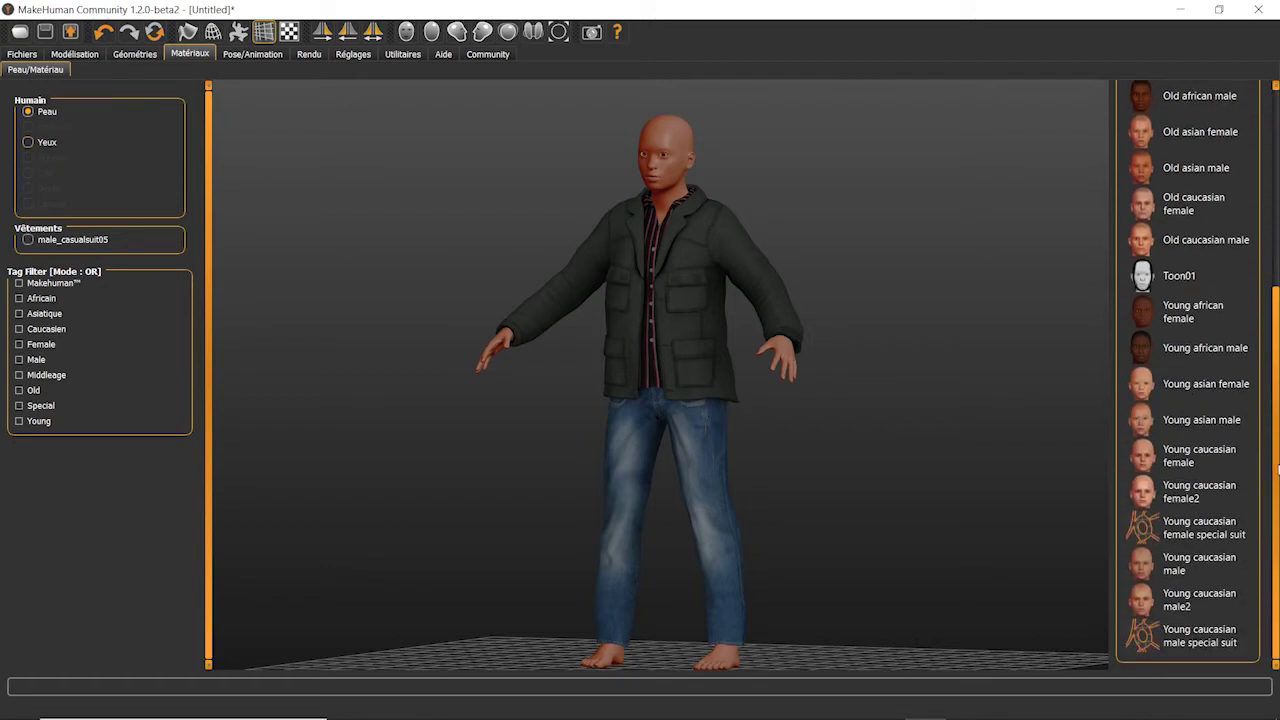
click(1217, 538)
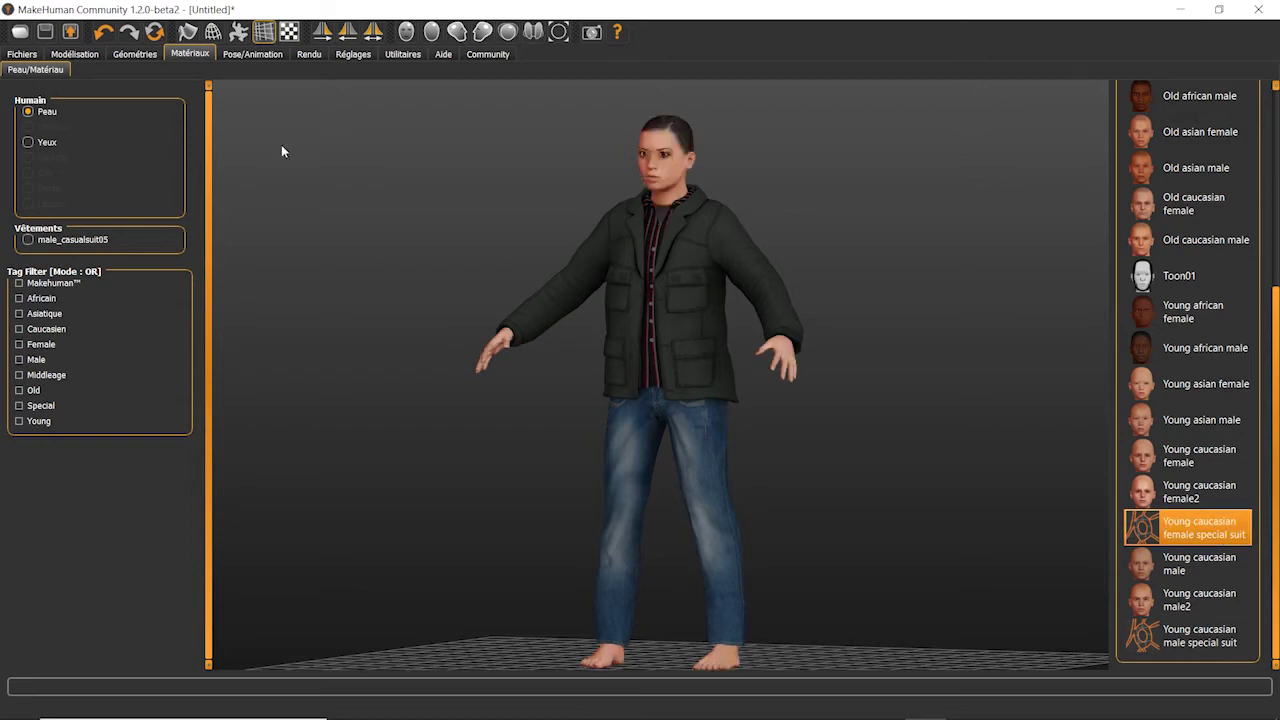
Remove the Male casualsuit05 clothing from the figure and examine the body underneath.
click(130, 54)
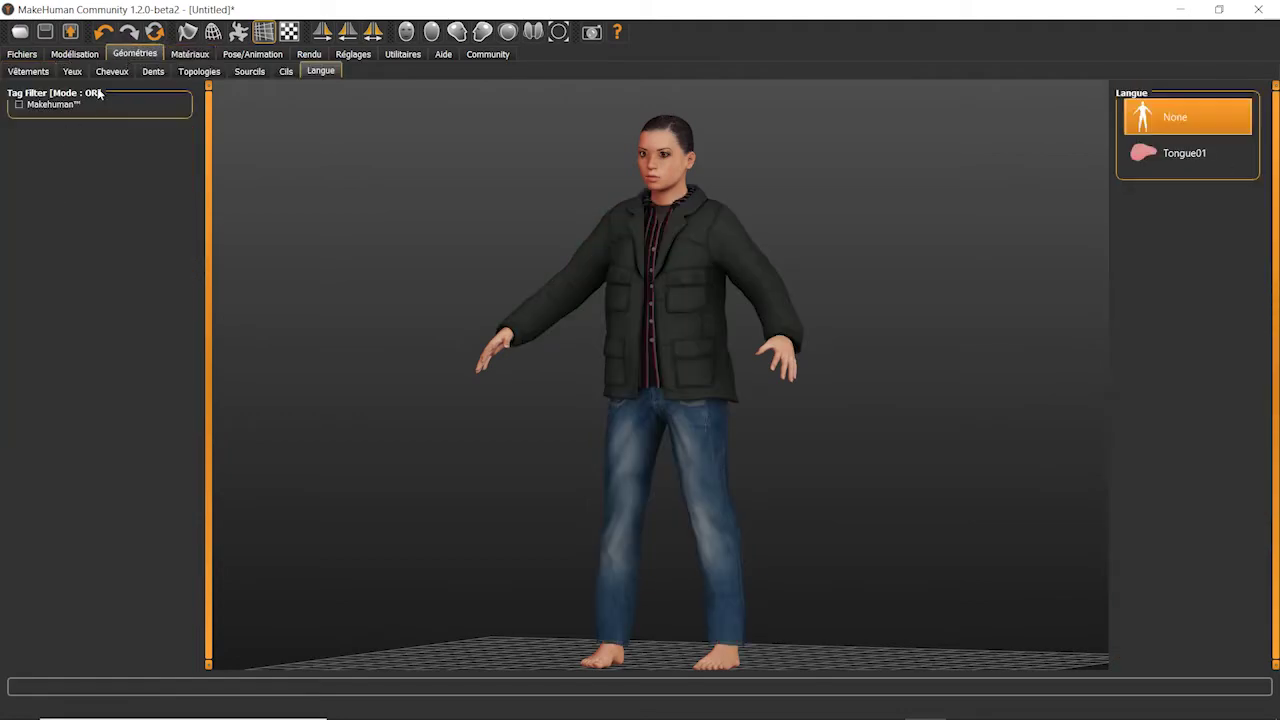
click(28, 71)
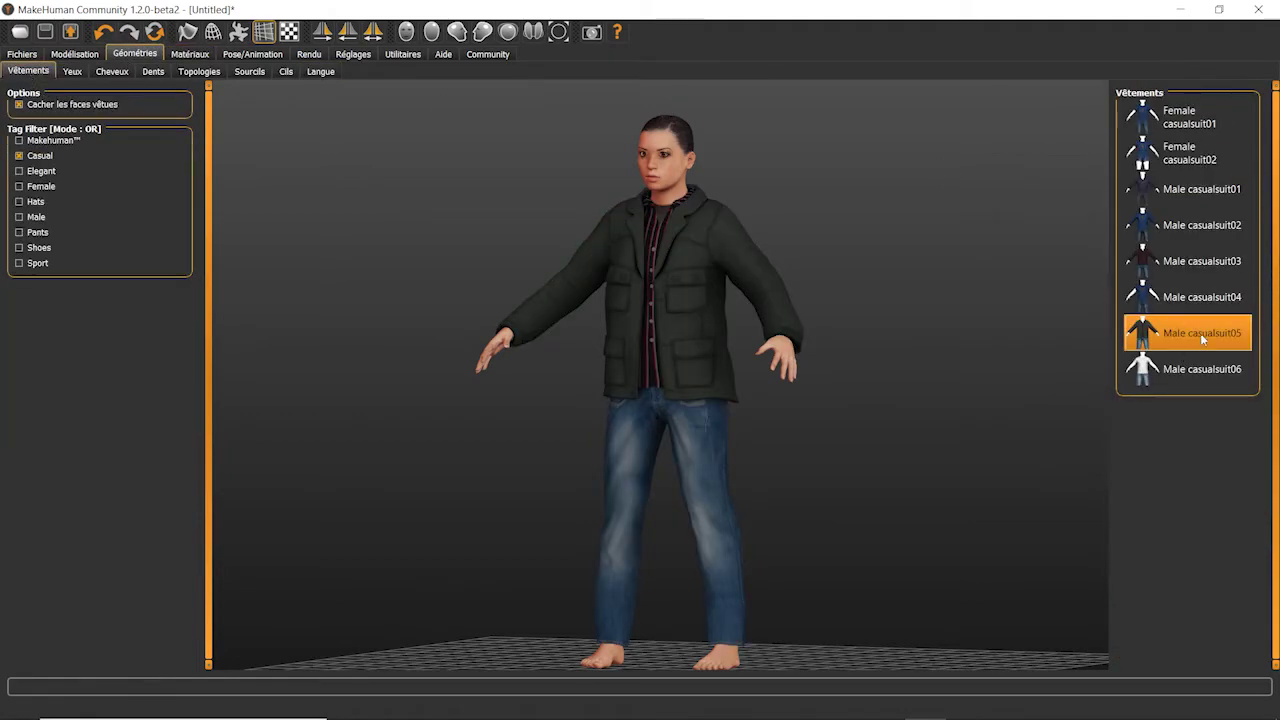
click(1200, 333)
scroll(690, 297, down, 3)
scroll(690, 297, up, 3)
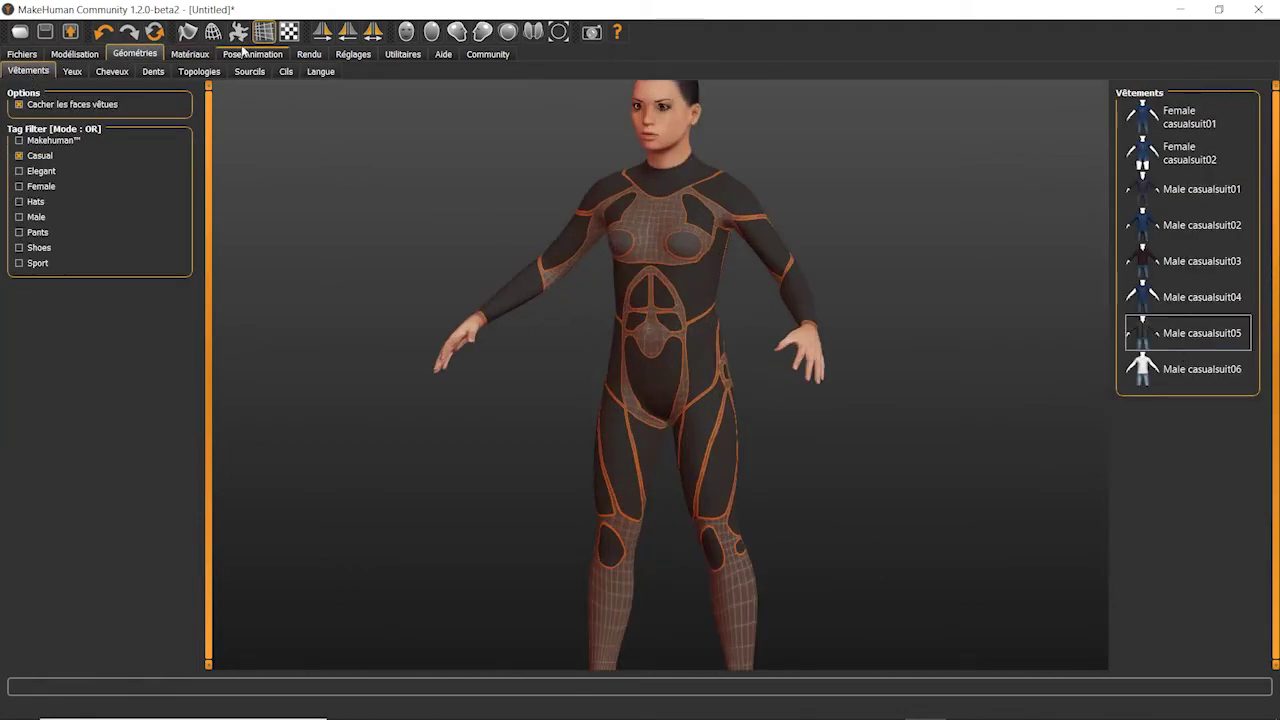
Compare the Young caucasian male and female special suit skins, and restore the Default skin material.
click(192, 57)
click(1181, 637)
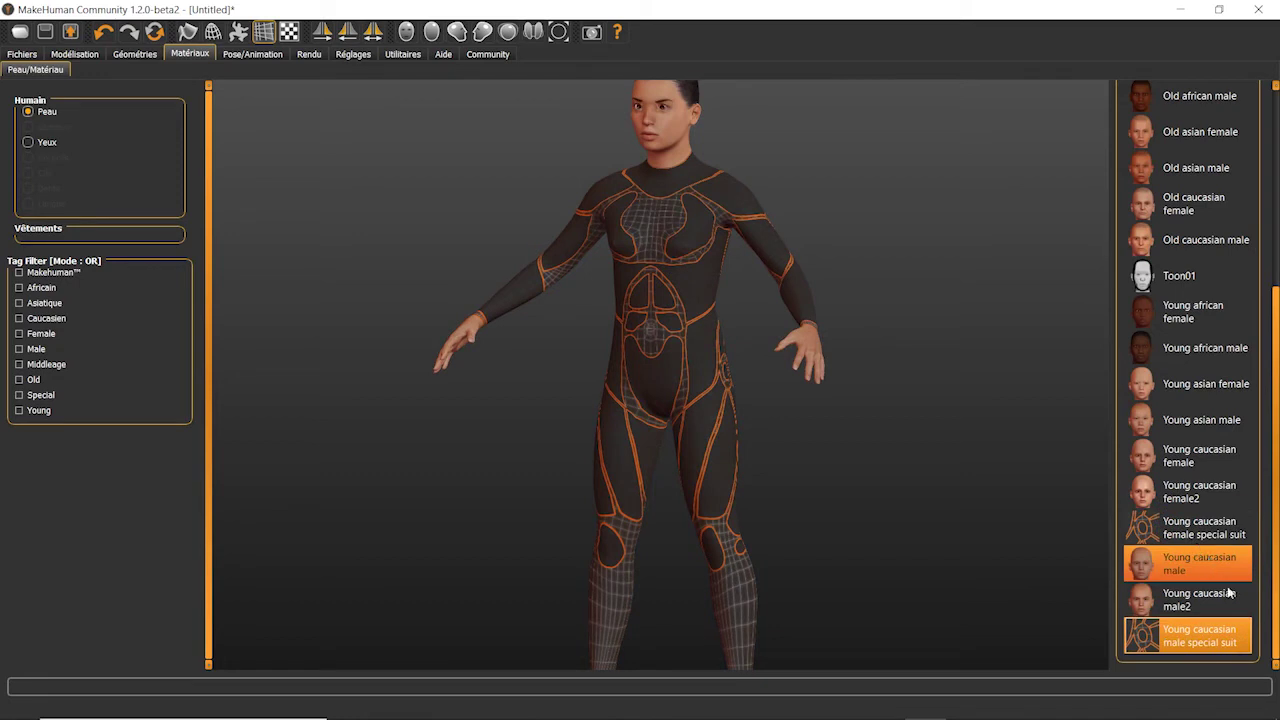
click(1219, 536)
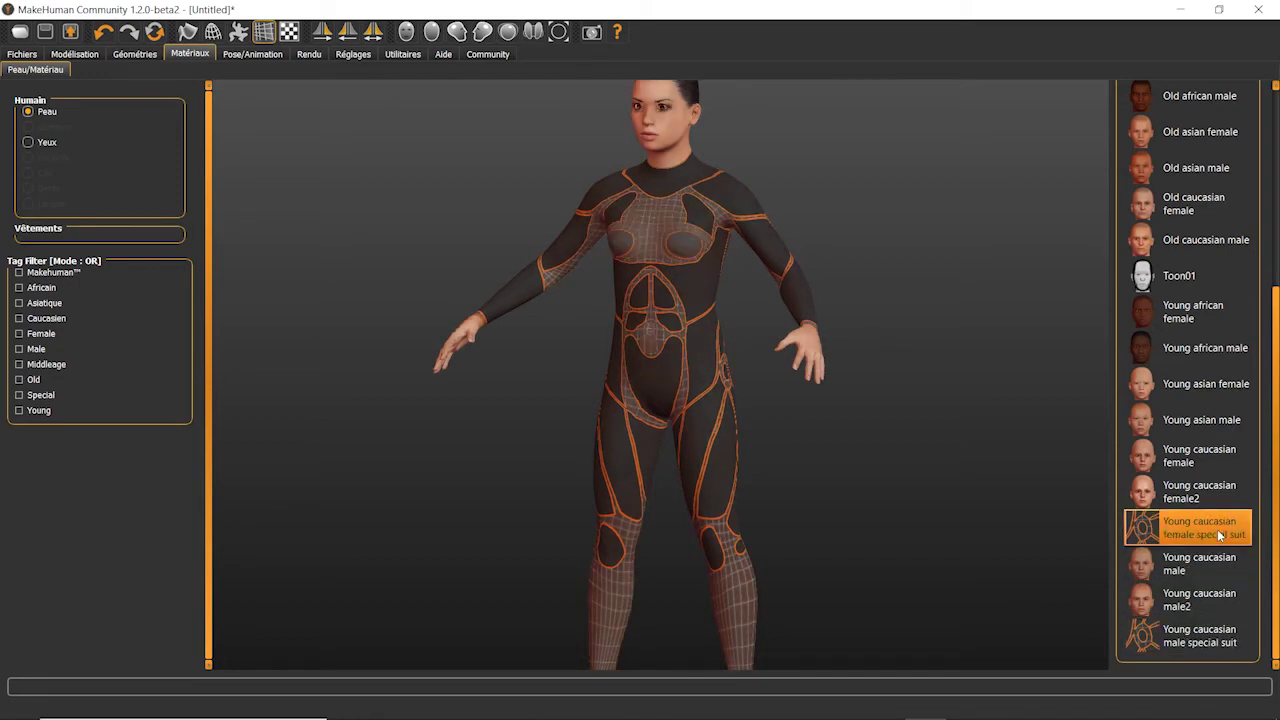
scroll(1200, 400, up, 3)
click(1192, 116)
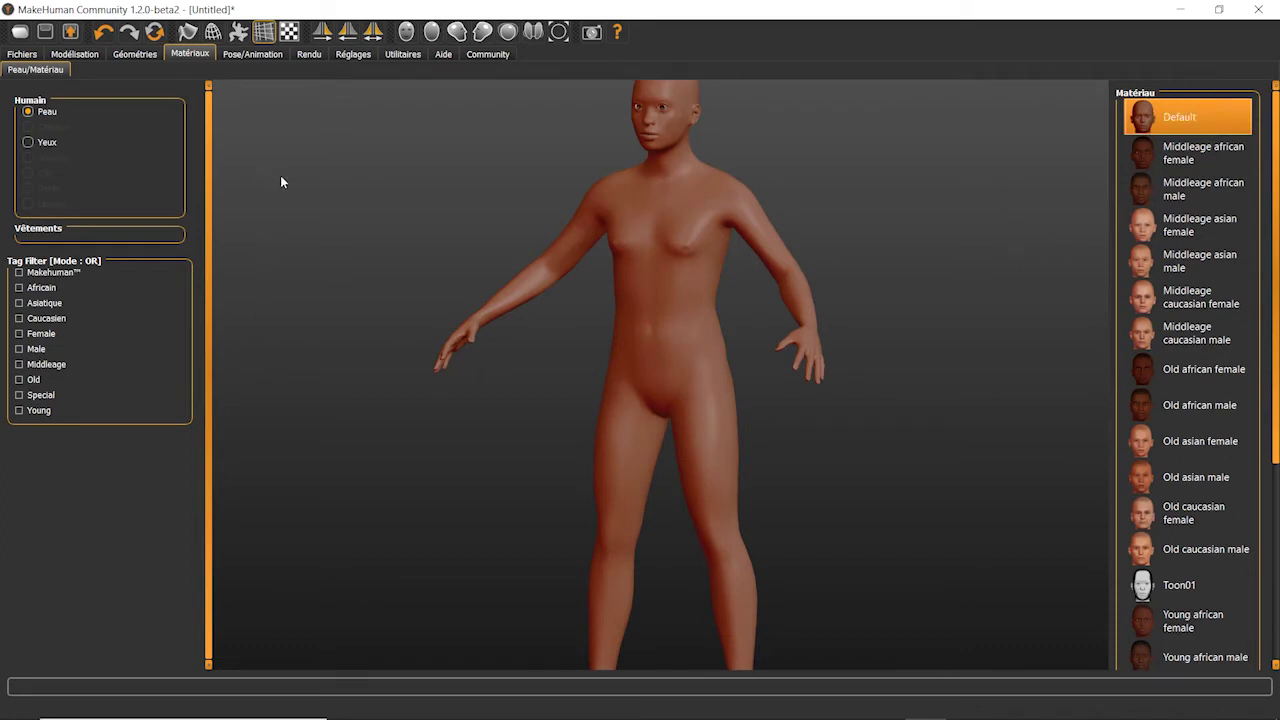
Try the Game engine and Default skeleton presets on the figure and set the skeleton back to None.
click(257, 56)
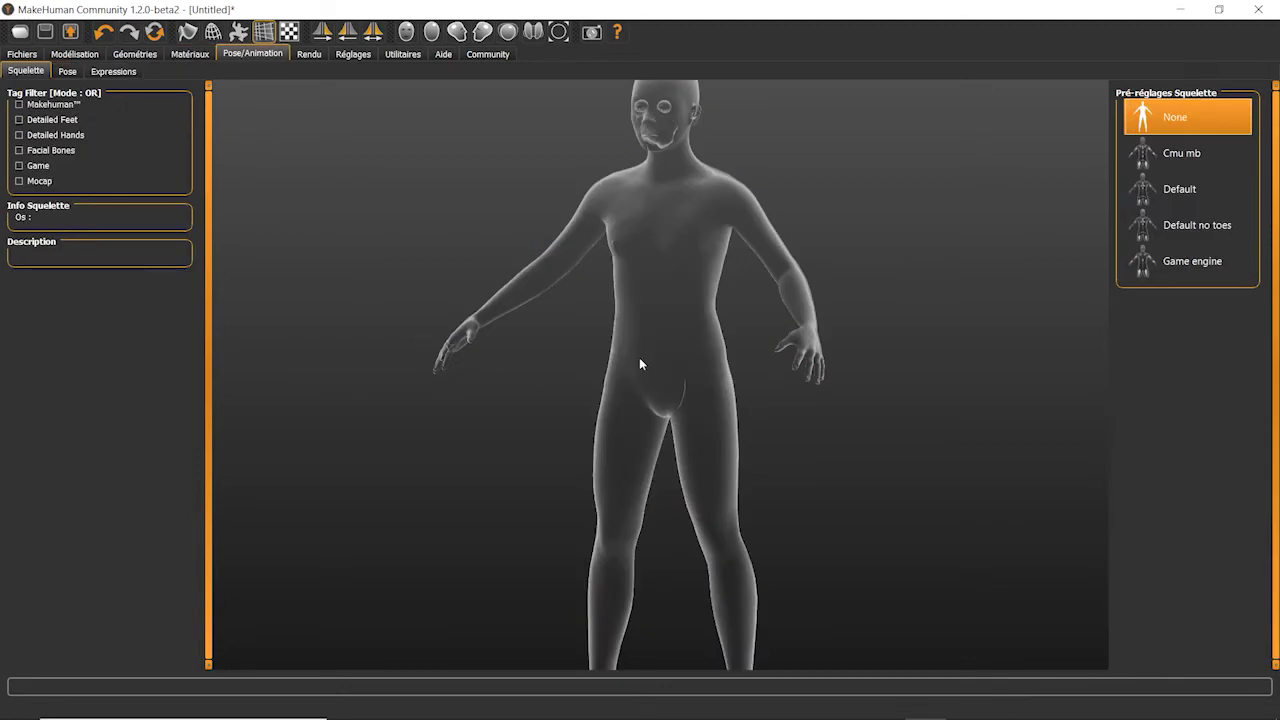
click(1190, 262)
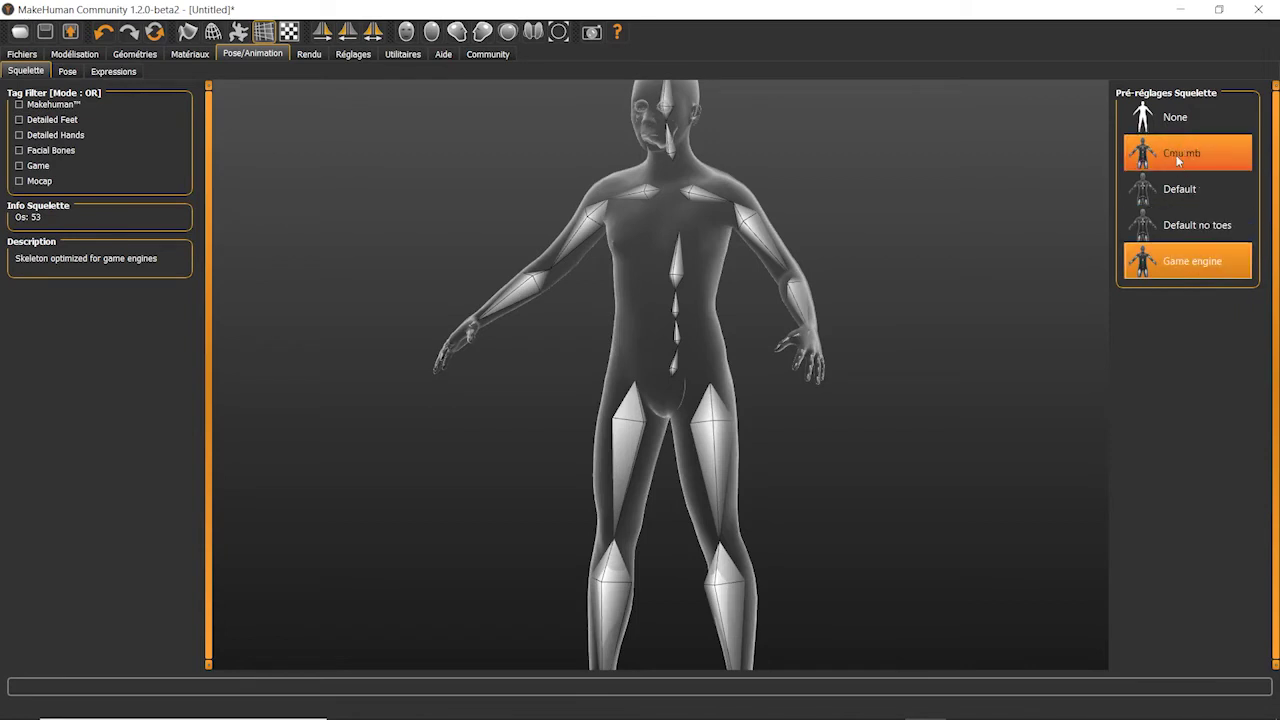
click(1180, 190)
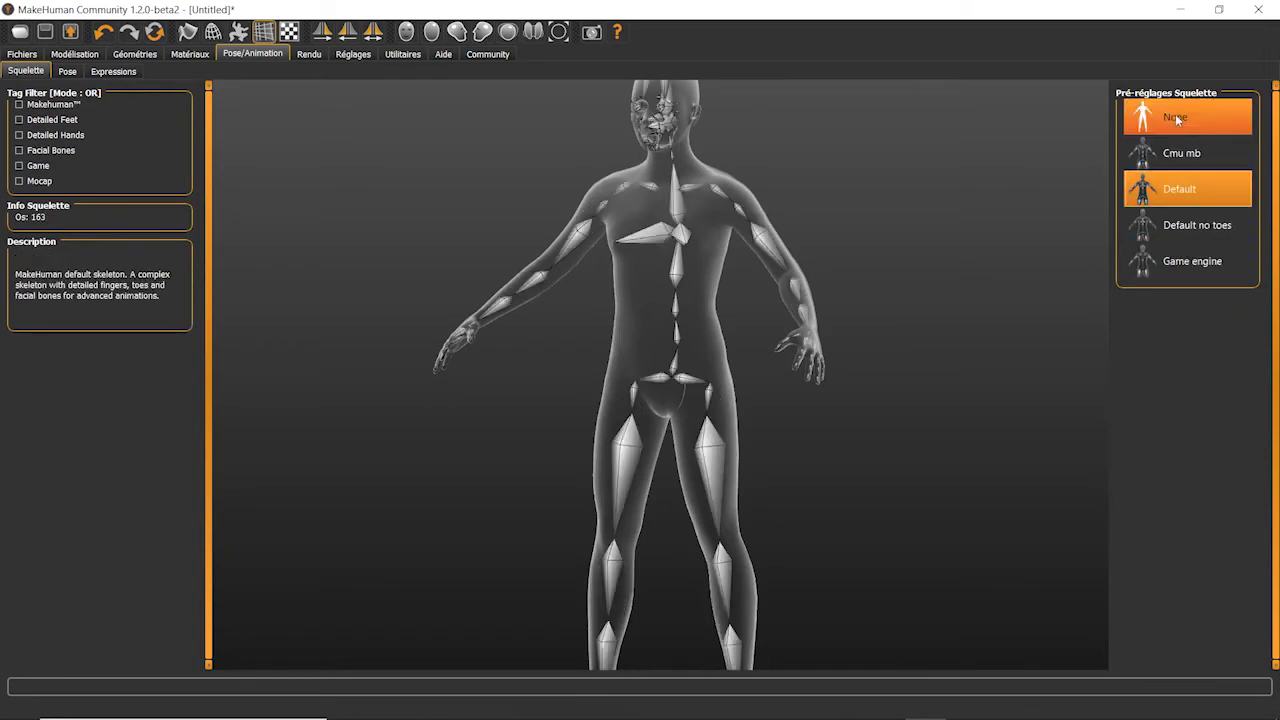
click(1175, 118)
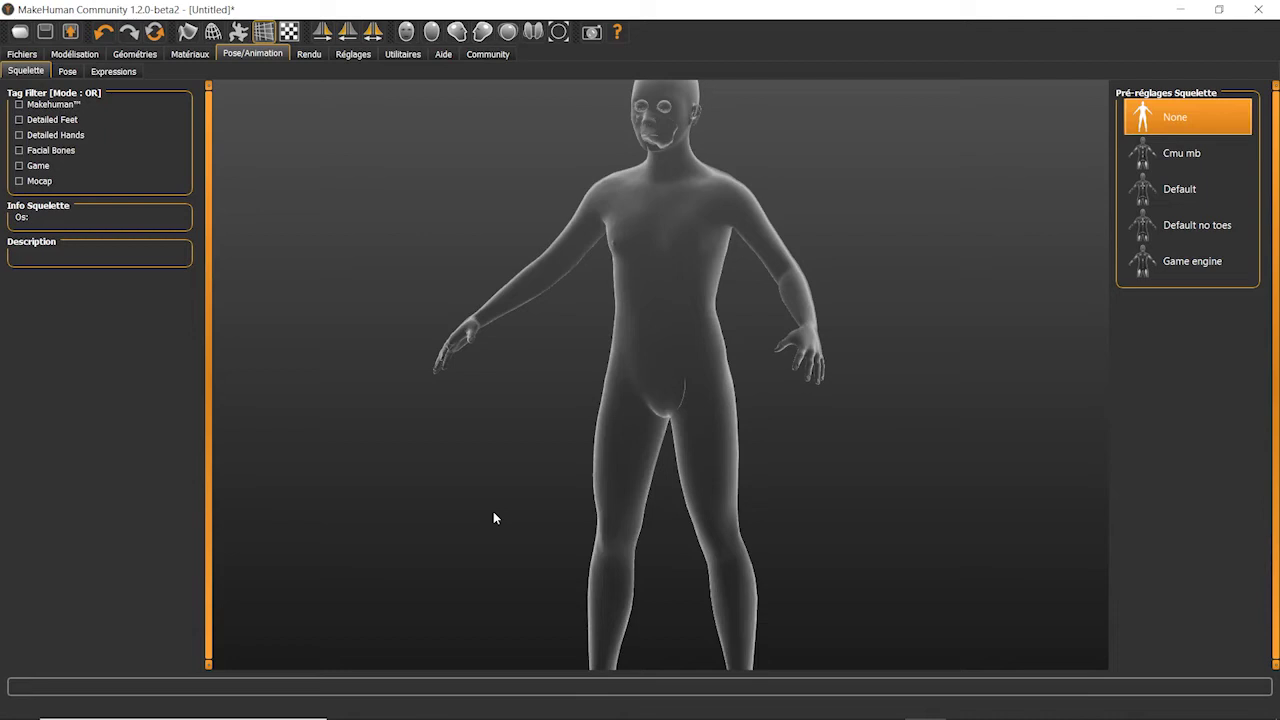
View the render settings, and list the downloadable community assets filtered by the clothes asset type.
click(311, 55)
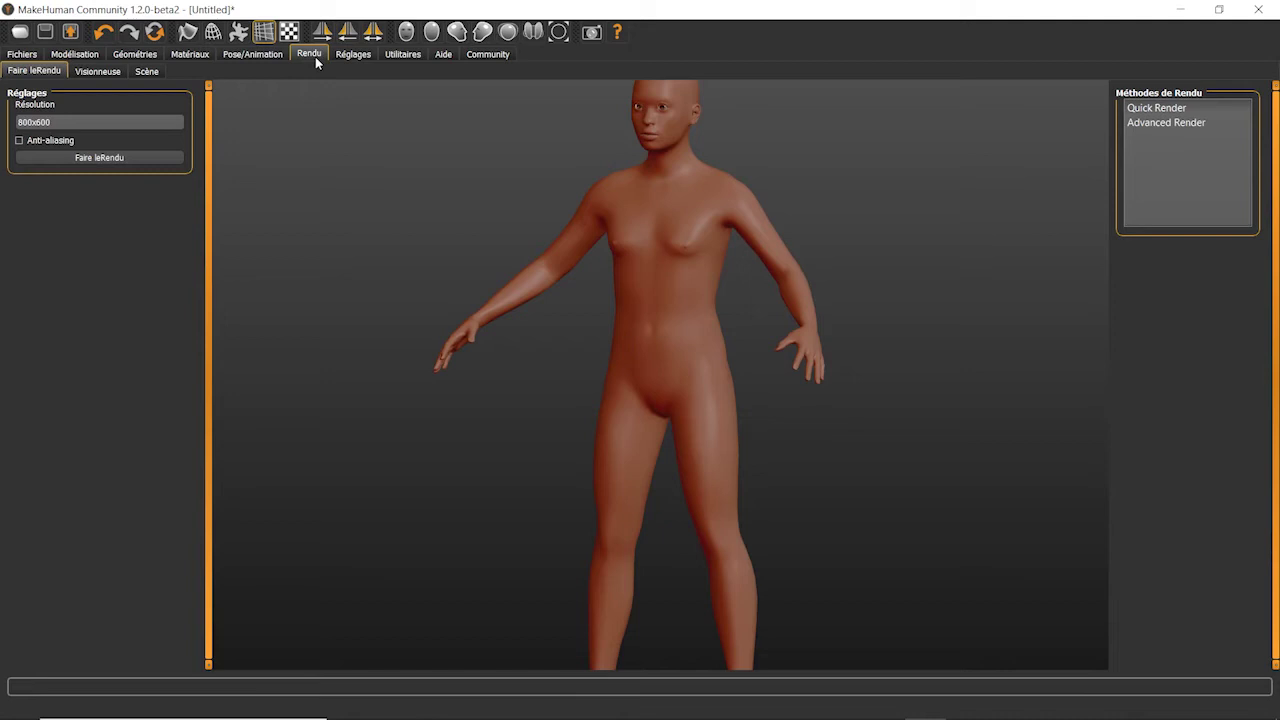
click(490, 55)
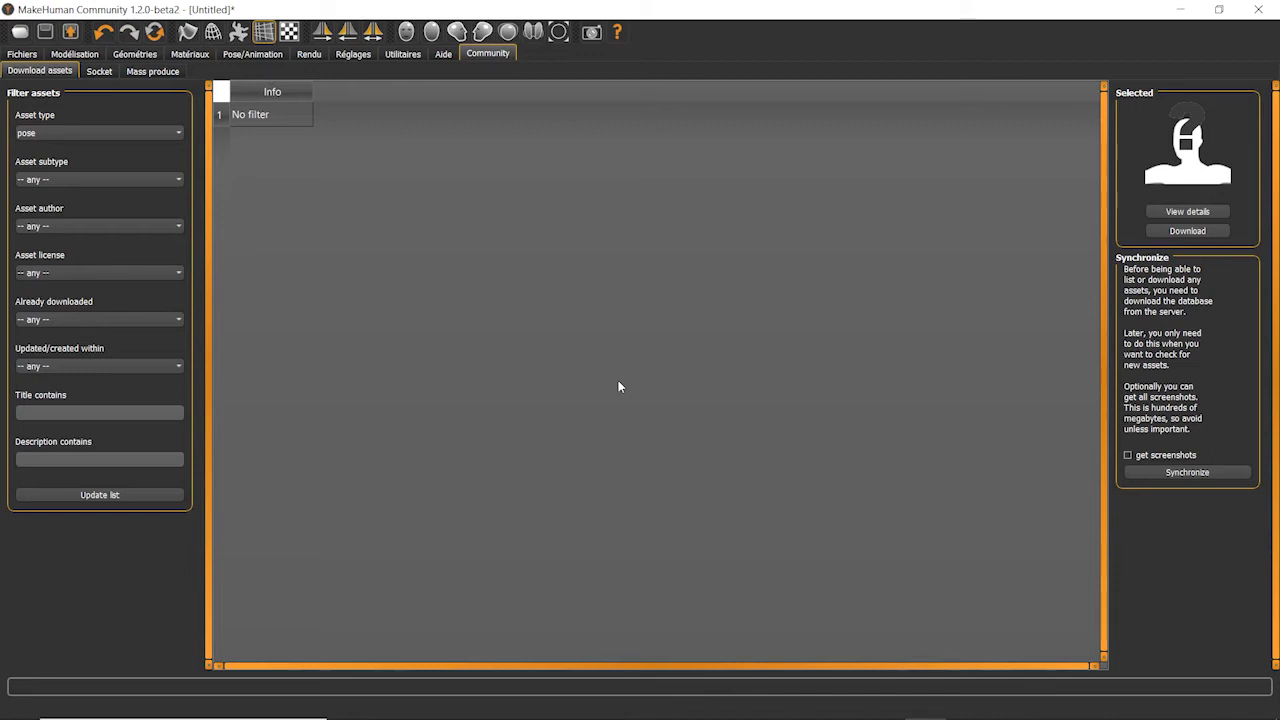
click(155, 135)
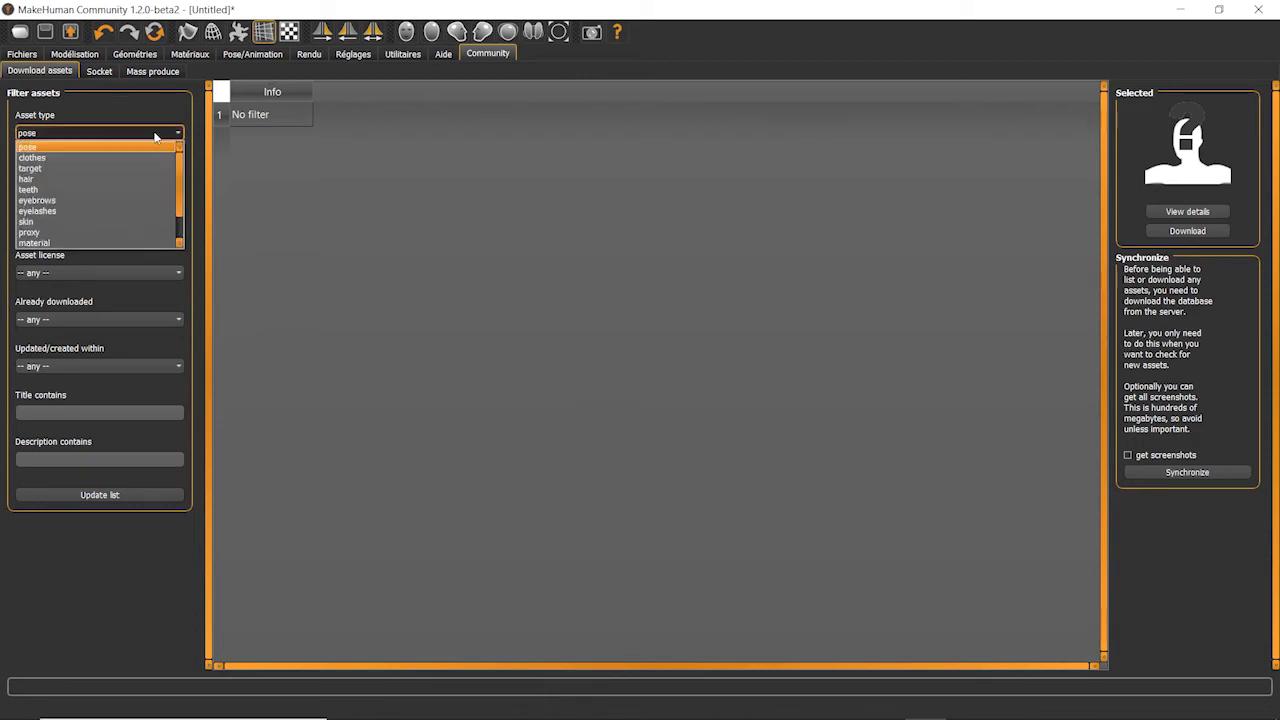
click(73, 156)
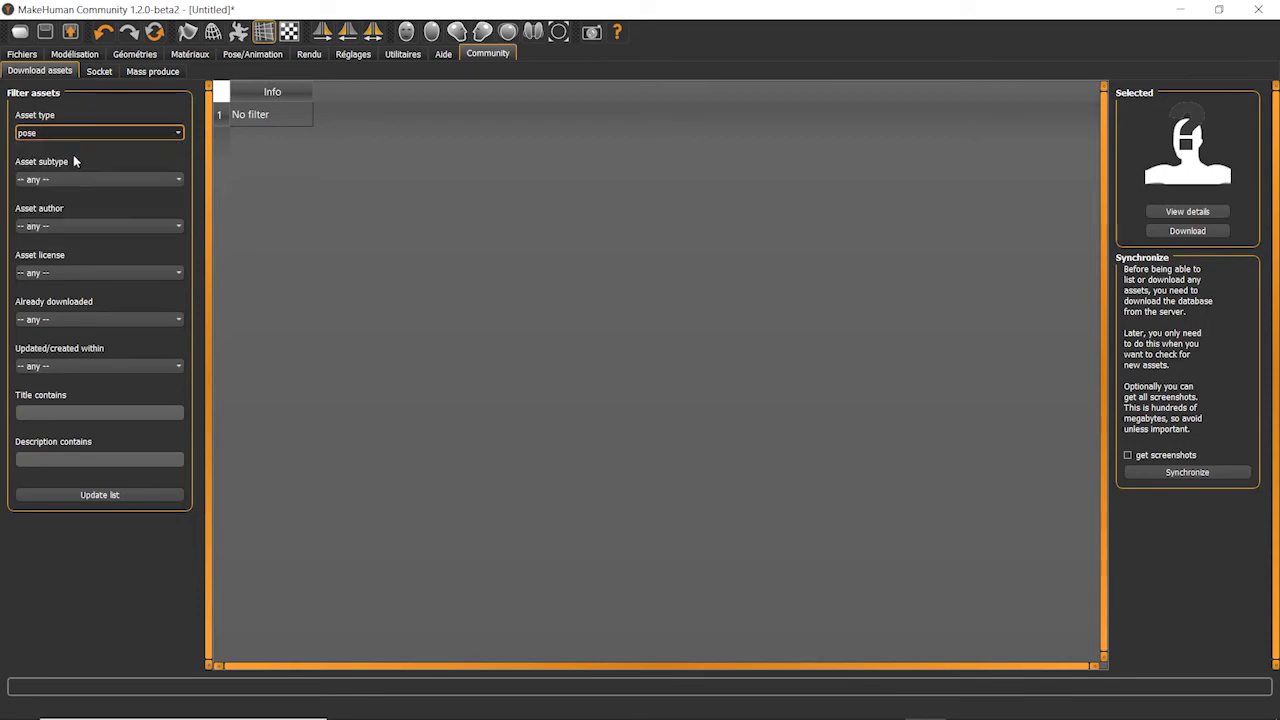
click(100, 495)
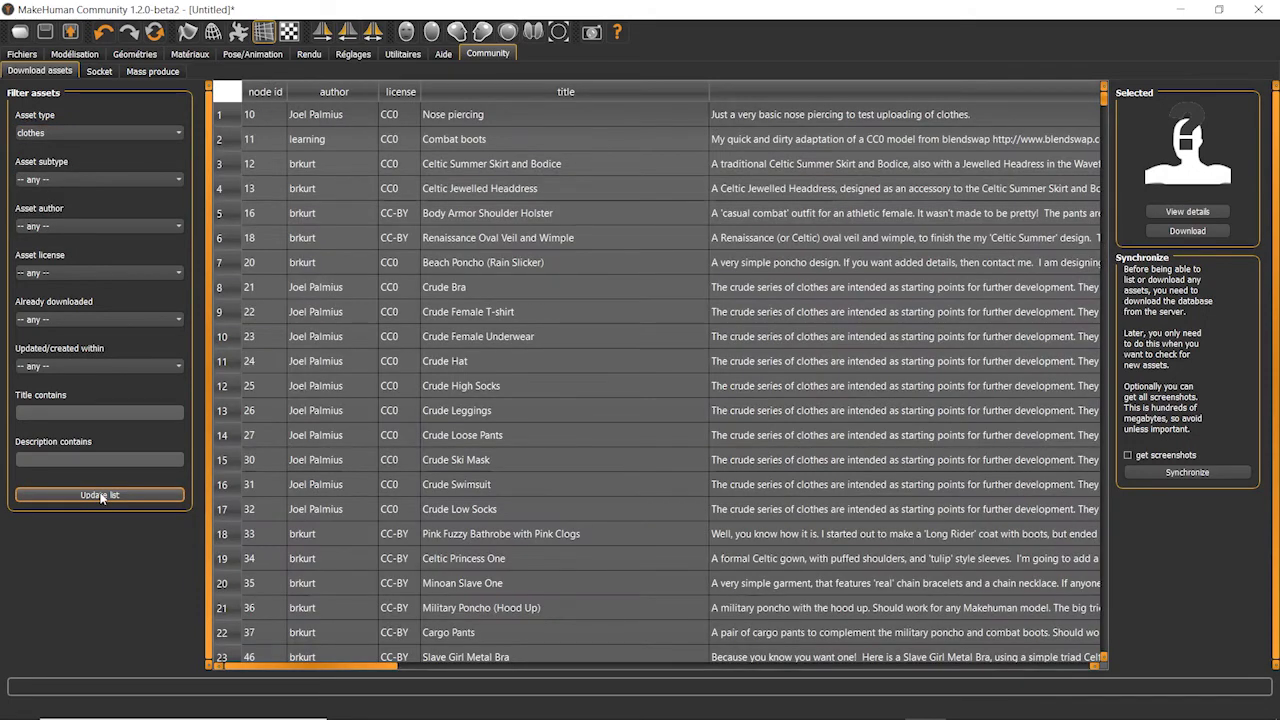
Preview several community clothes, including the Crude Swimsuit, Crude High Socks, Crude Bra and Renaissance Oval Veil and Wimple.
click(824, 507)
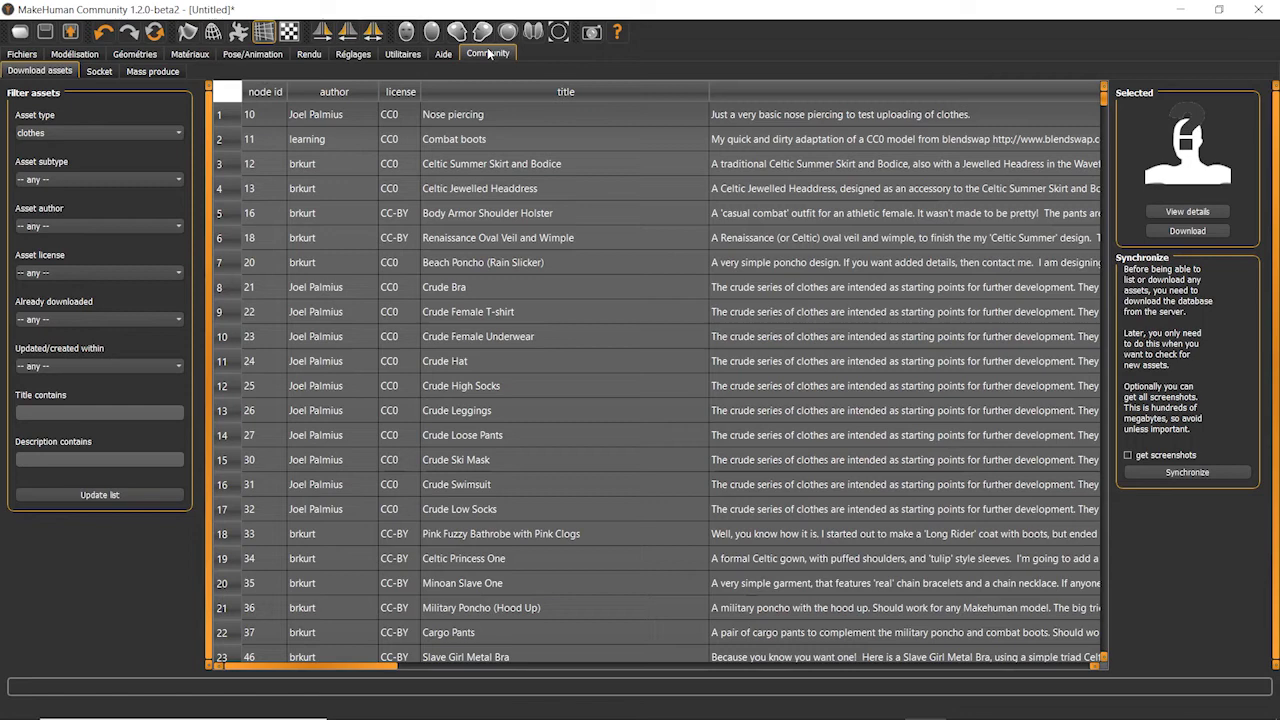
click(487, 483)
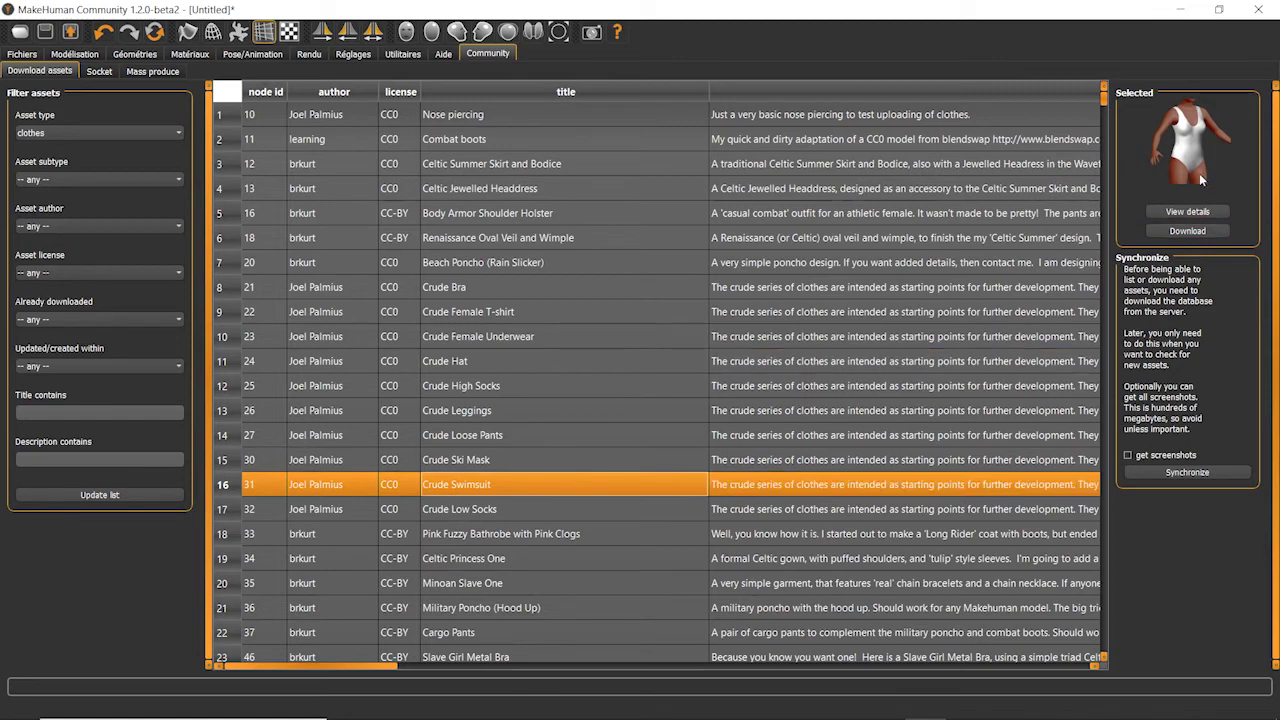
click(471, 394)
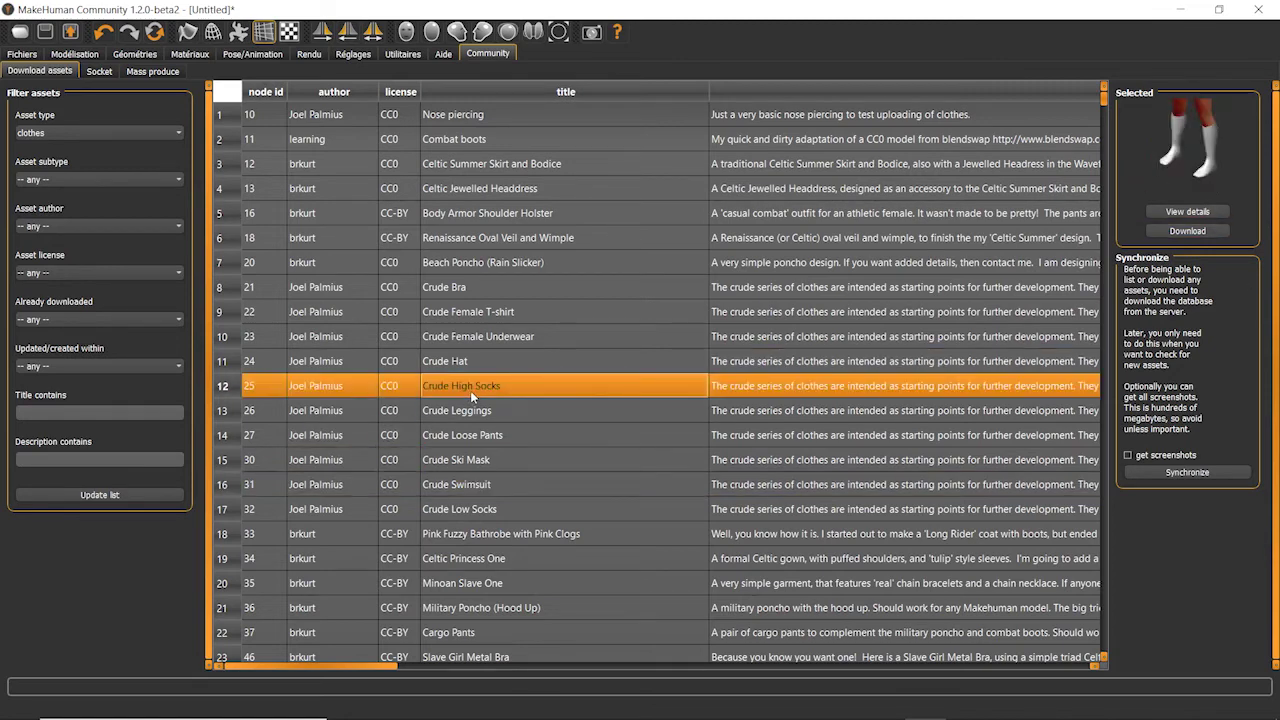
click(449, 287)
click(454, 240)
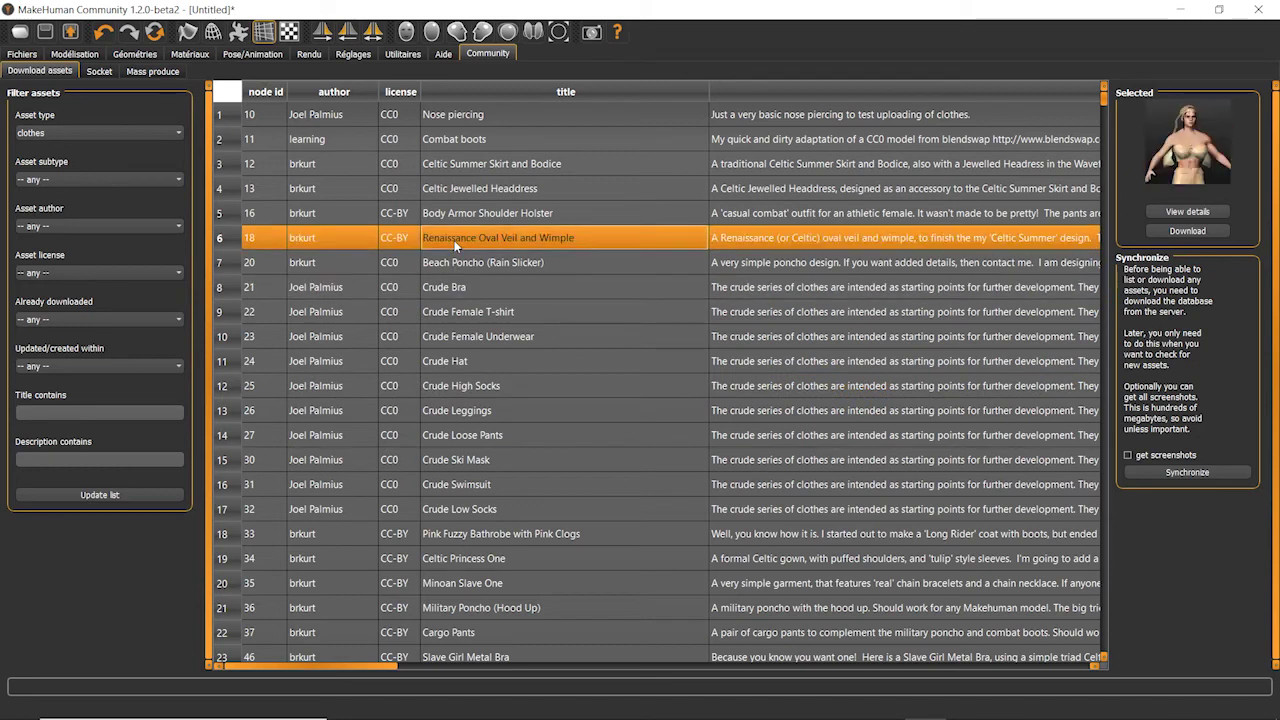
click(439, 189)
Download the Crude Swimsuit asset from the community clothes list.
click(455, 484)
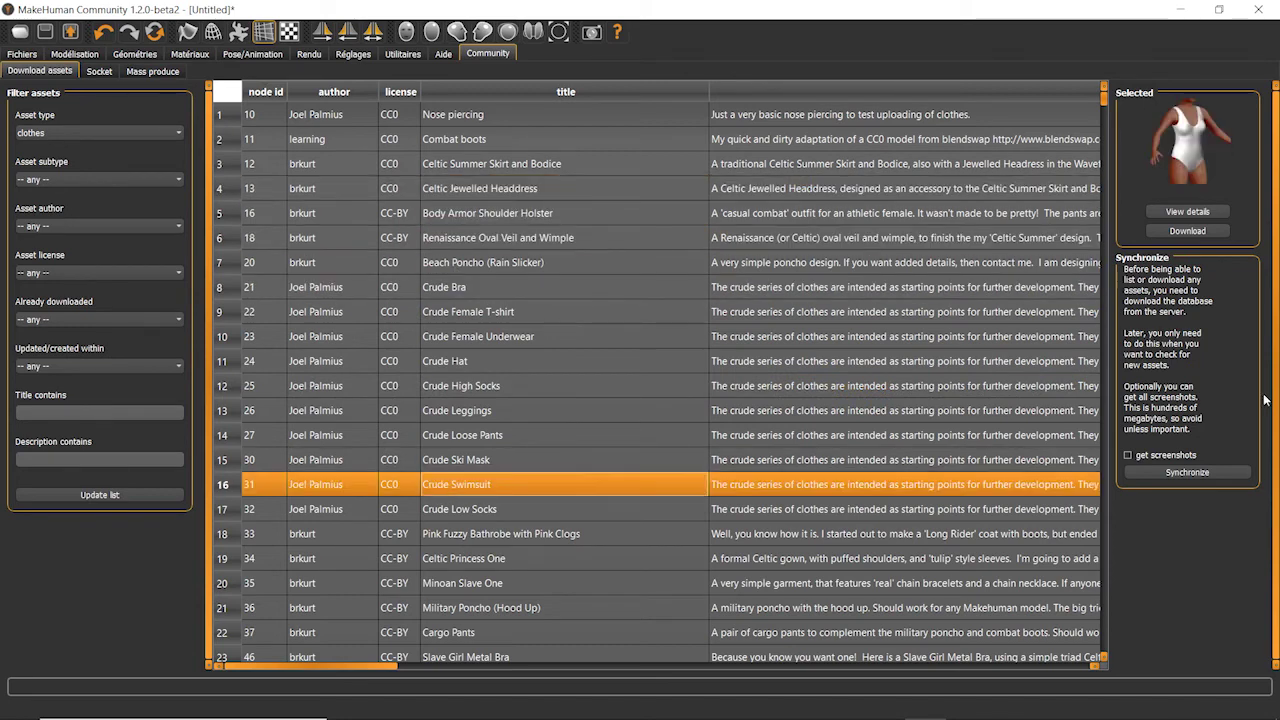
click(1208, 231)
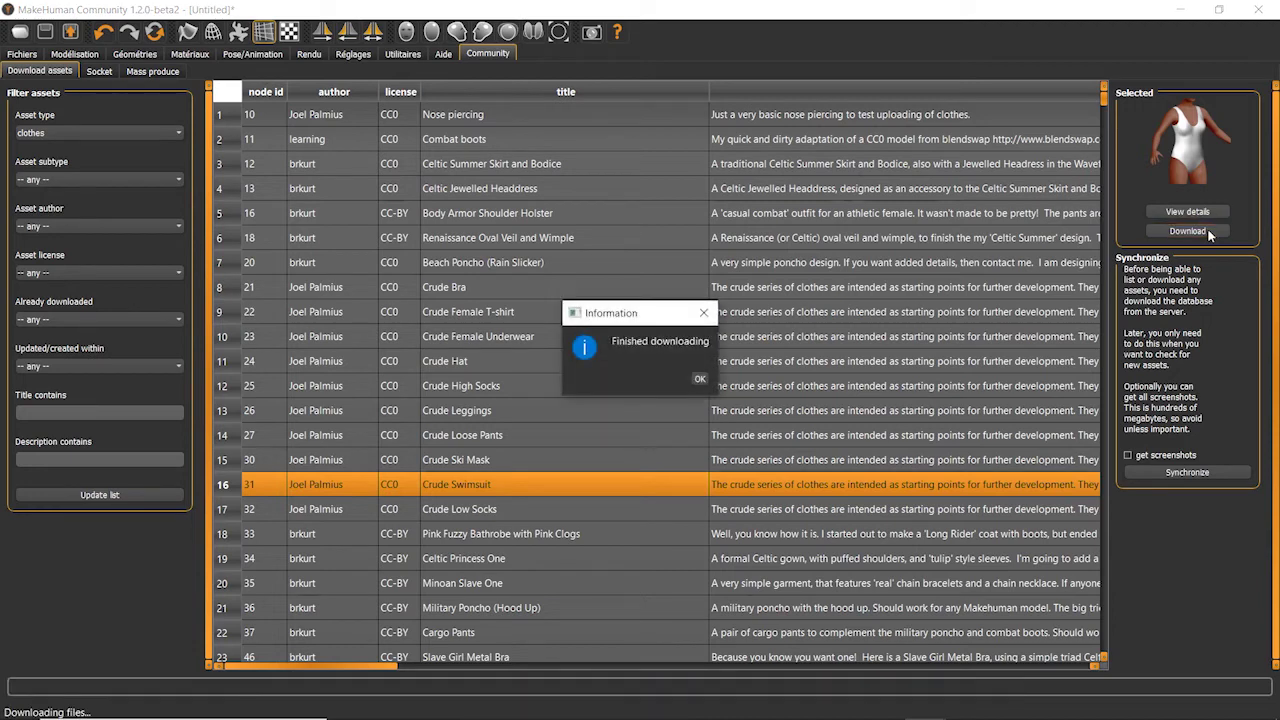
click(700, 377)
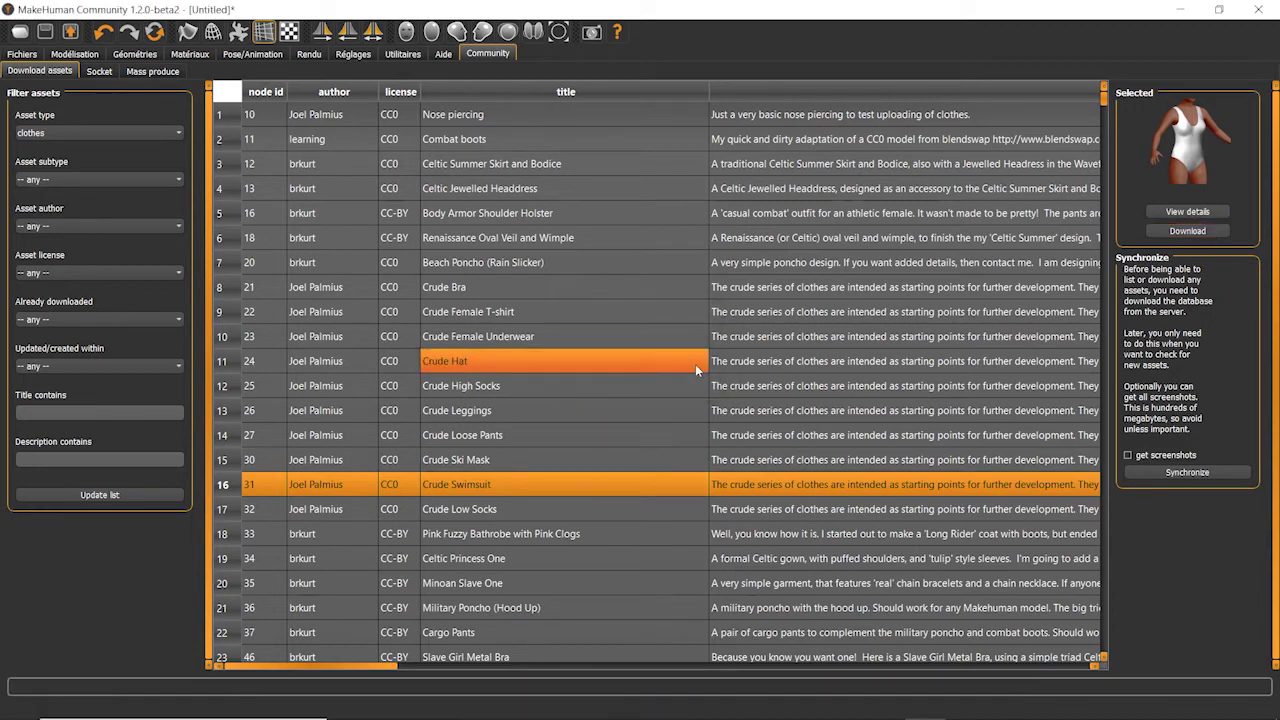
Dress the figure in the downloaded Crudeswimsuit clothing and examine the fit.
click(134, 54)
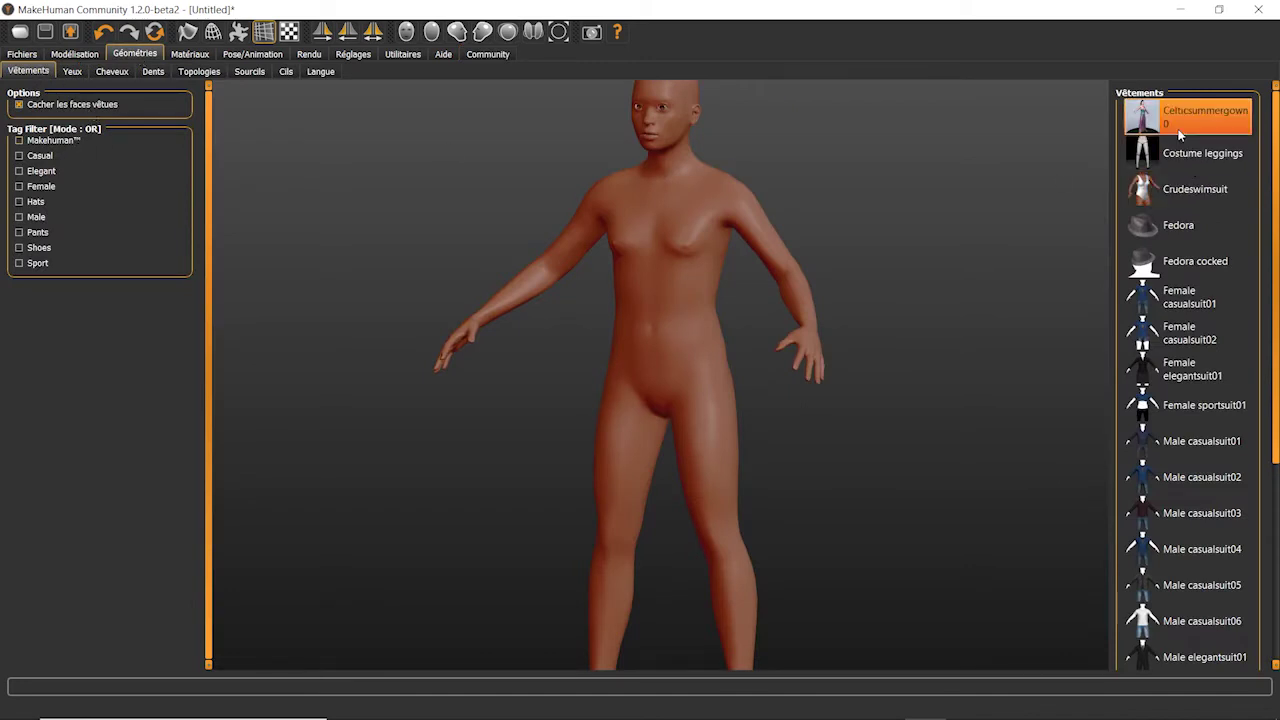
click(1176, 193)
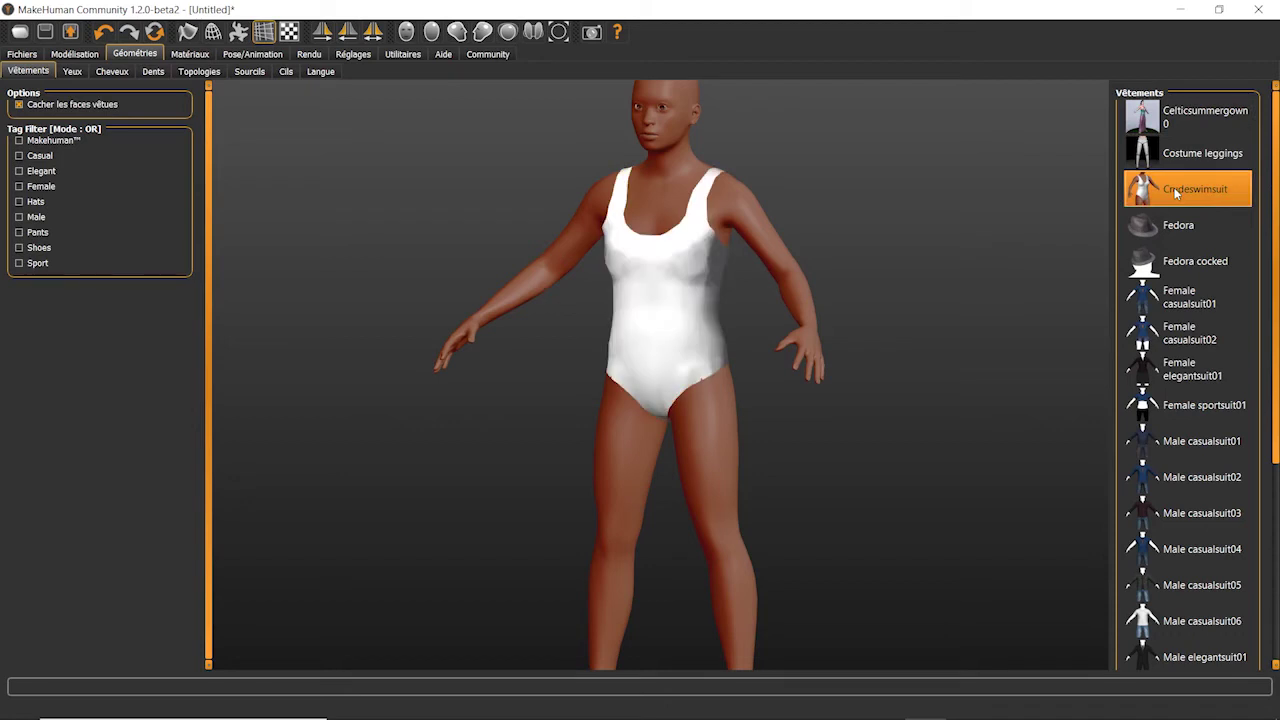
scroll(981, 505, up, 5)
scroll(963, 491, down, 5)
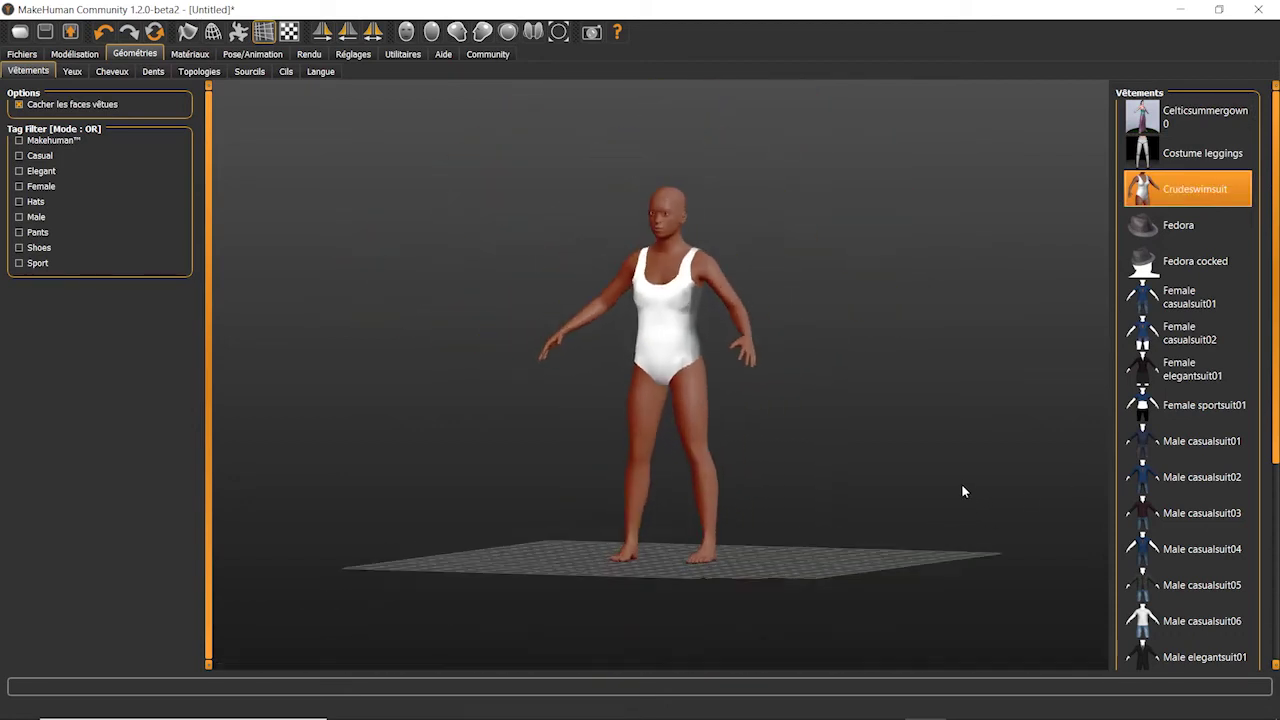
scroll(963, 491, up, 3)
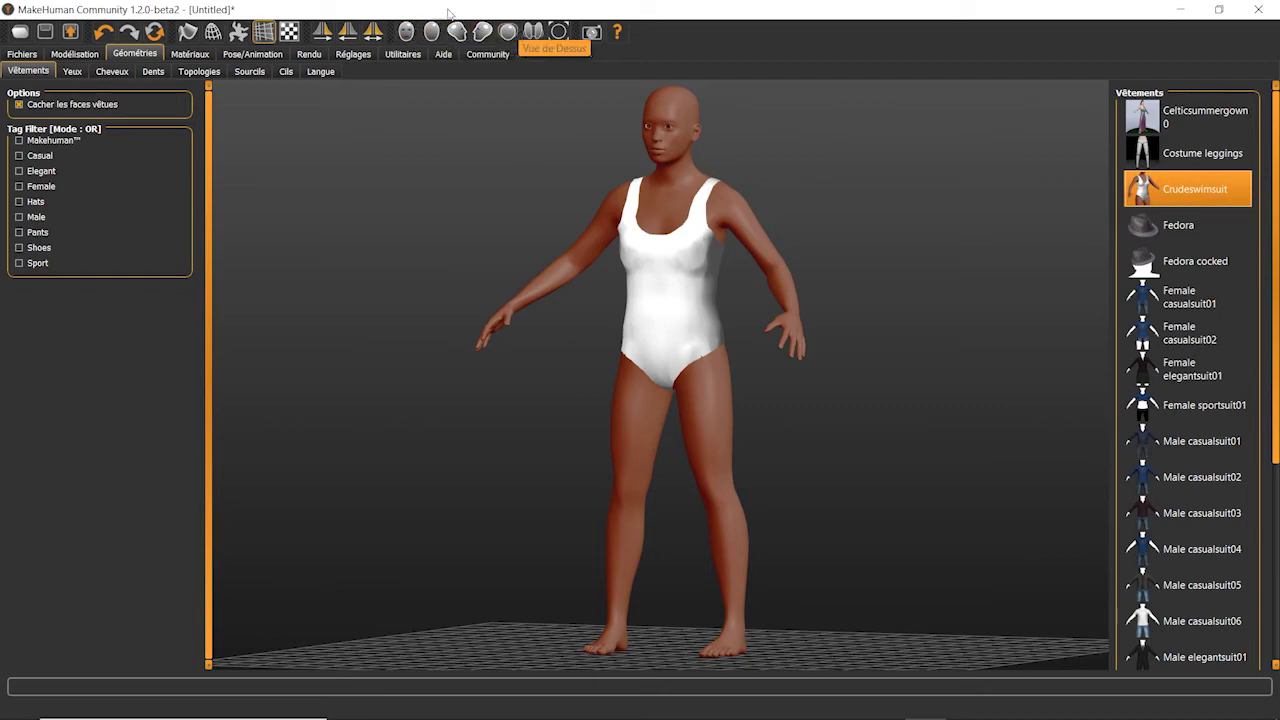
Inspect the mesh of the figure and swimsuit in wireframe, and return to the shaded display.
click(213, 32)
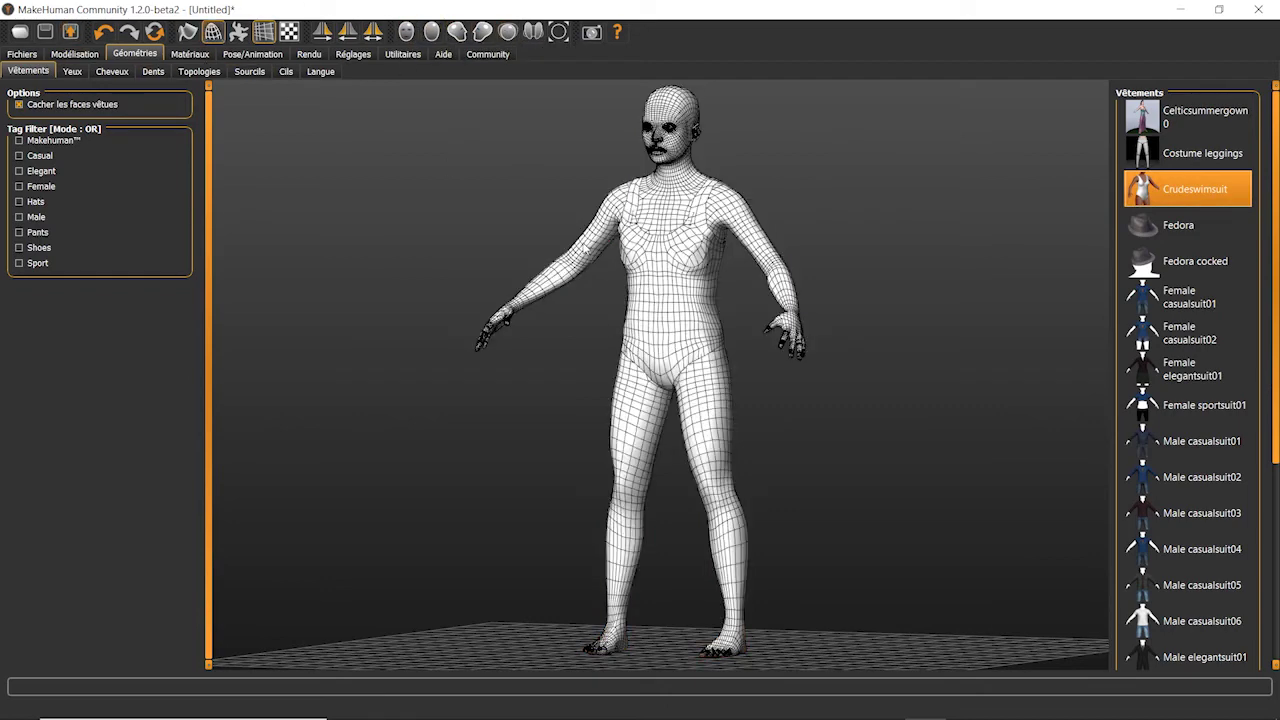
scroll(660, 377, down, 3)
scroll(660, 377, up, 4)
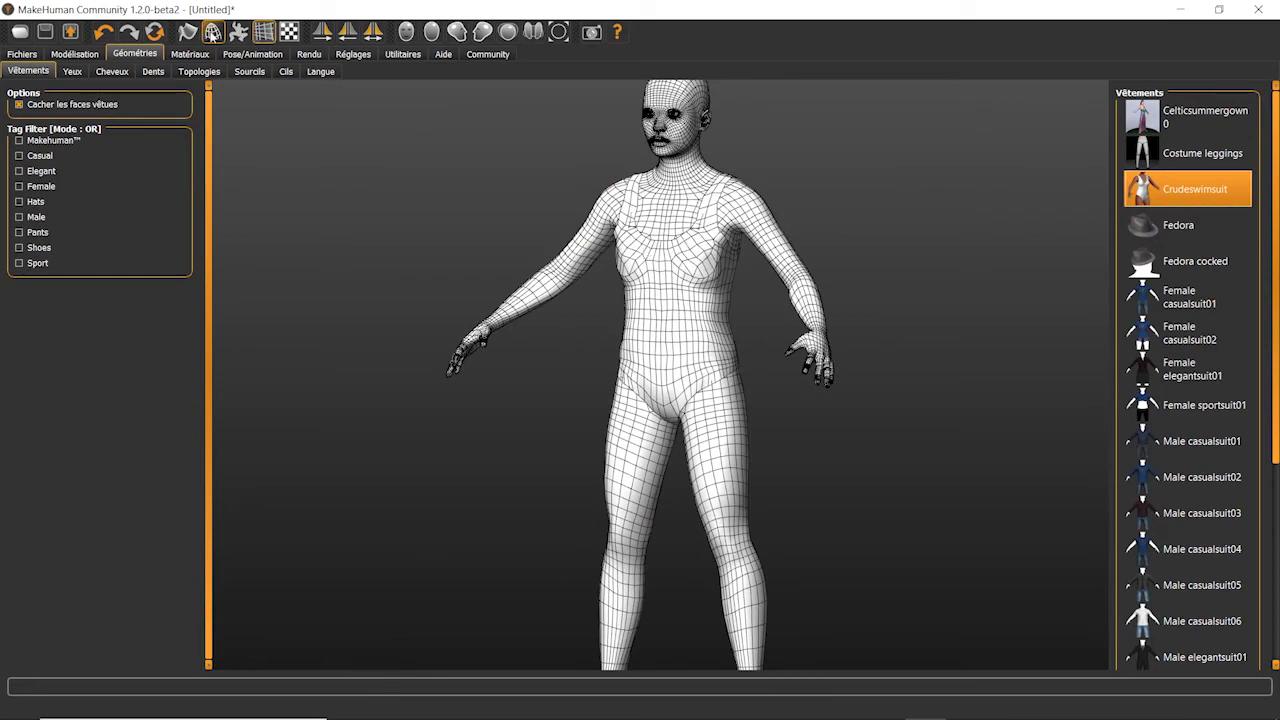
click(213, 32)
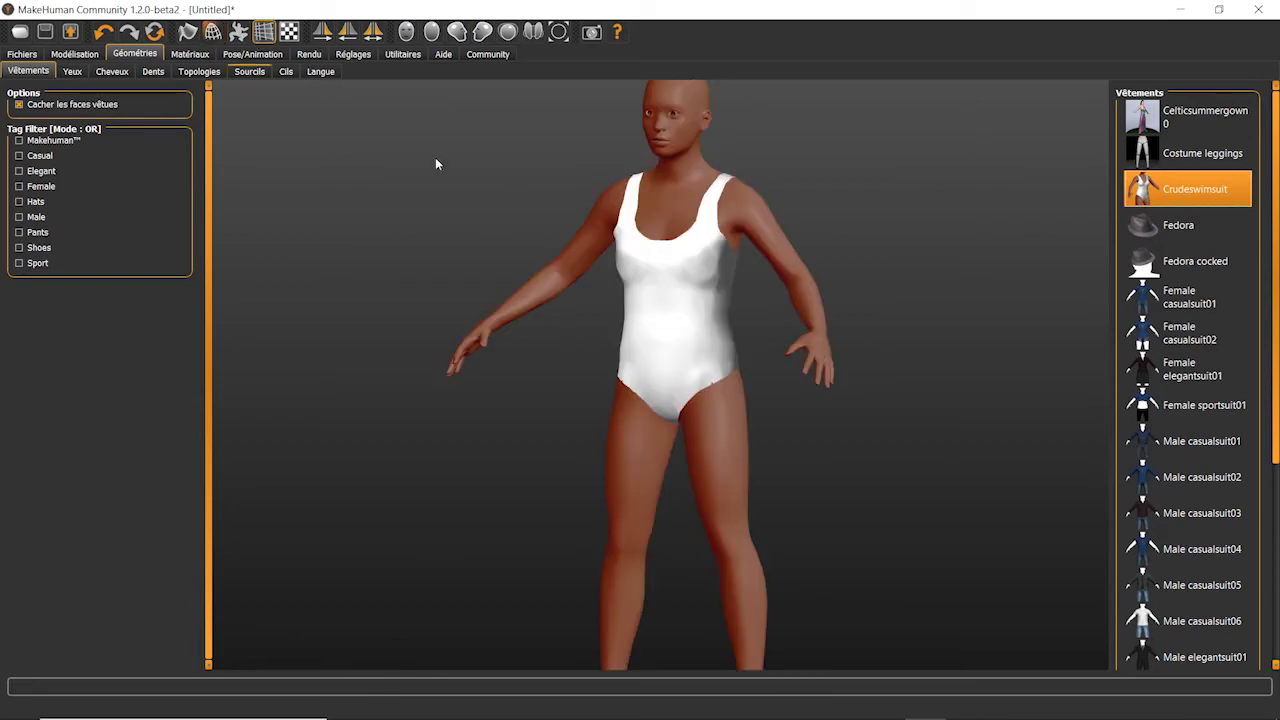
Remove the swimsuit, filter the clothes by the Casual tag, and dress the figure in Male casualsuit05.
click(1195, 189)
drag(1274, 370, 1275, 570)
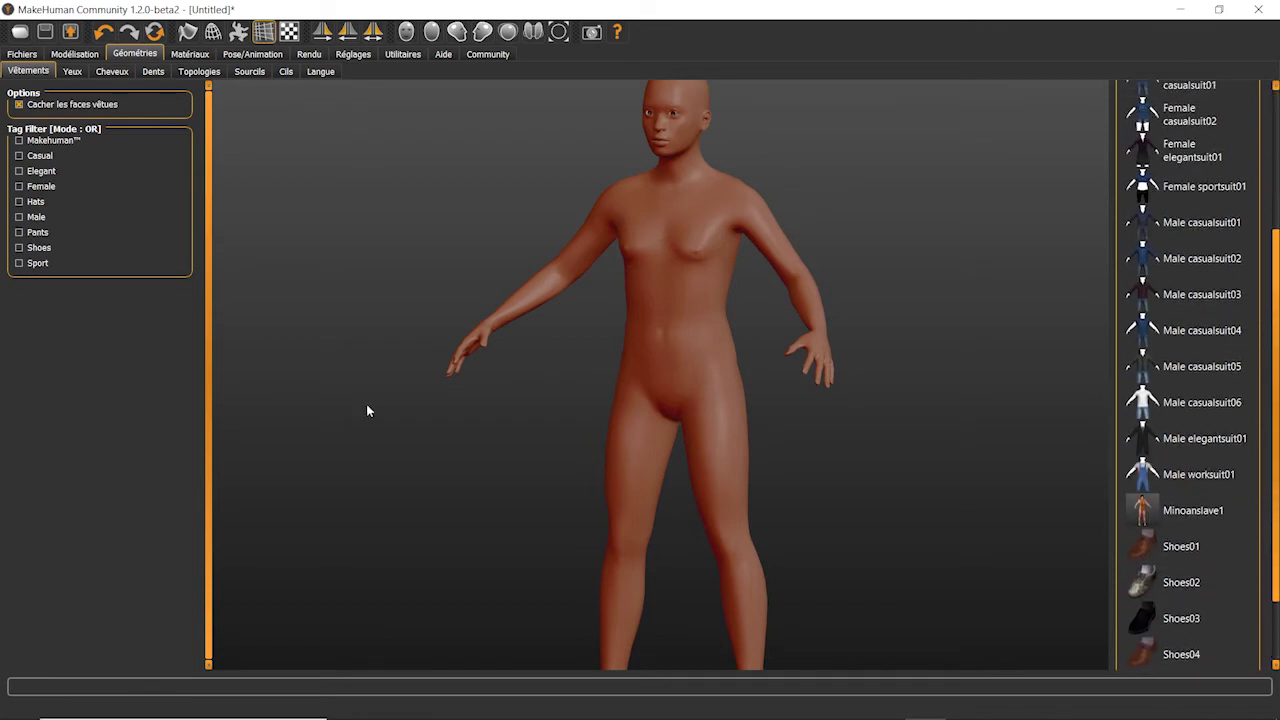
click(19, 156)
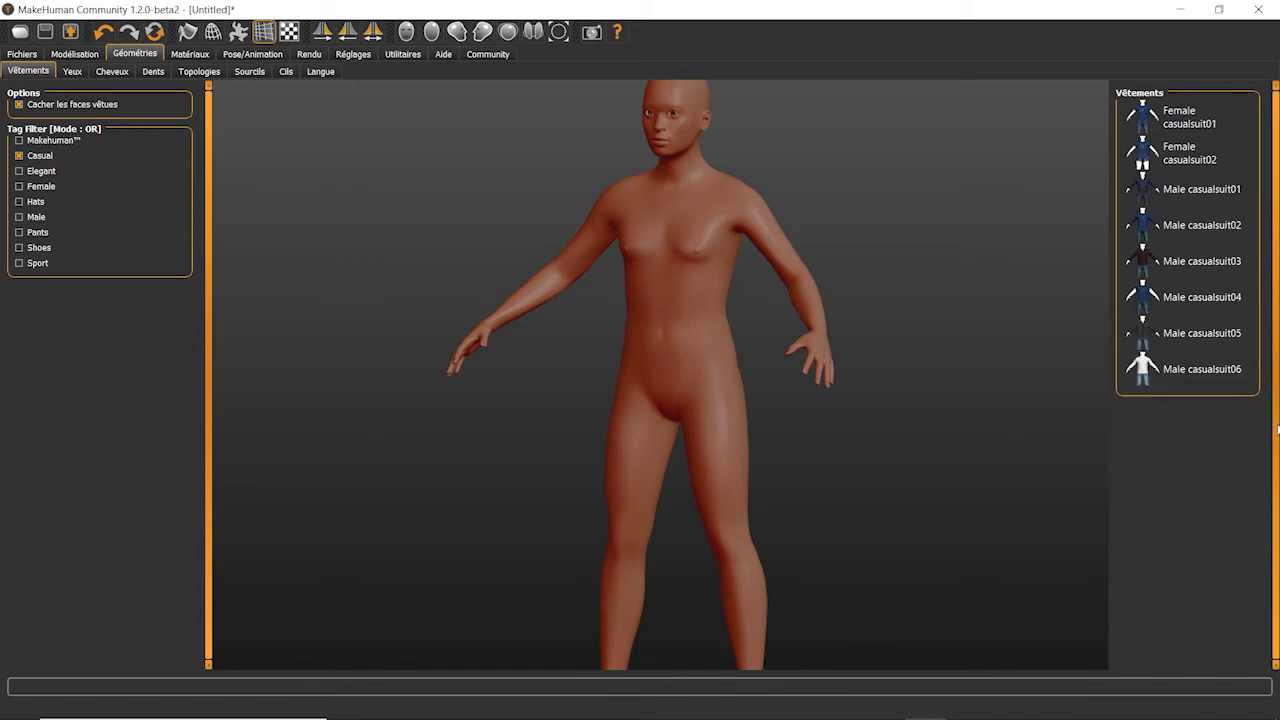
click(1170, 333)
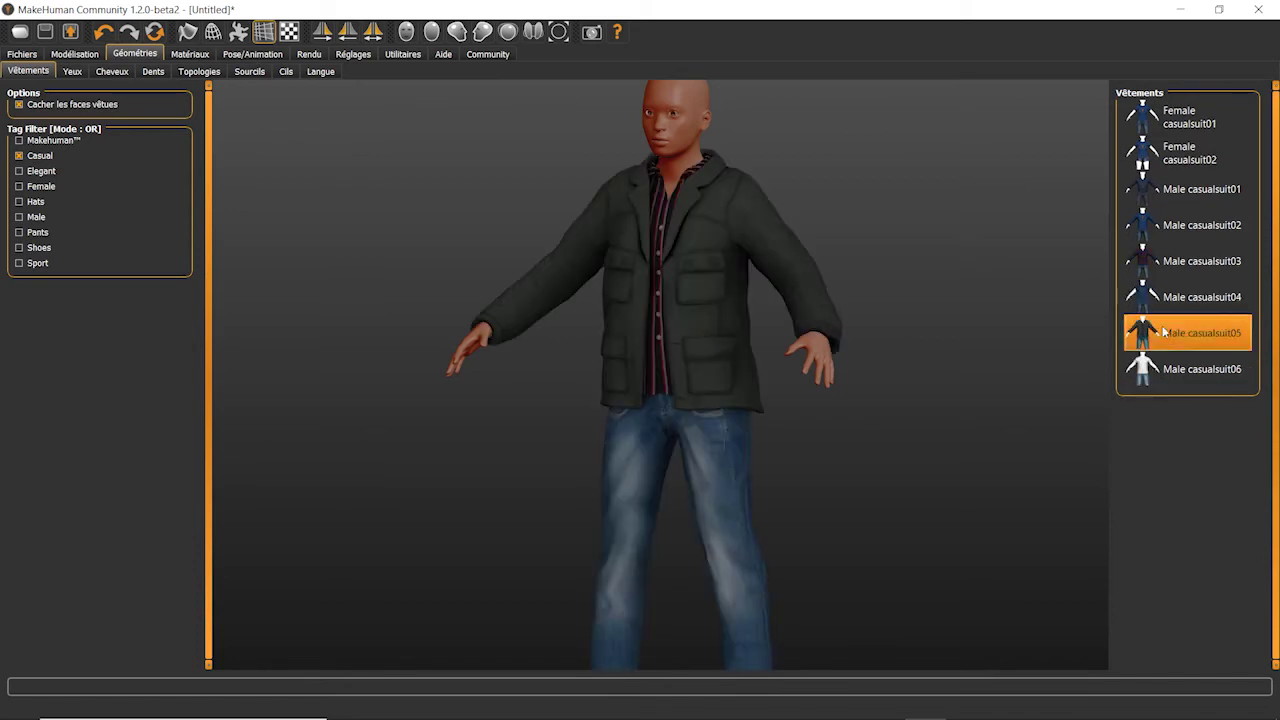
scroll(908, 366, down, 3)
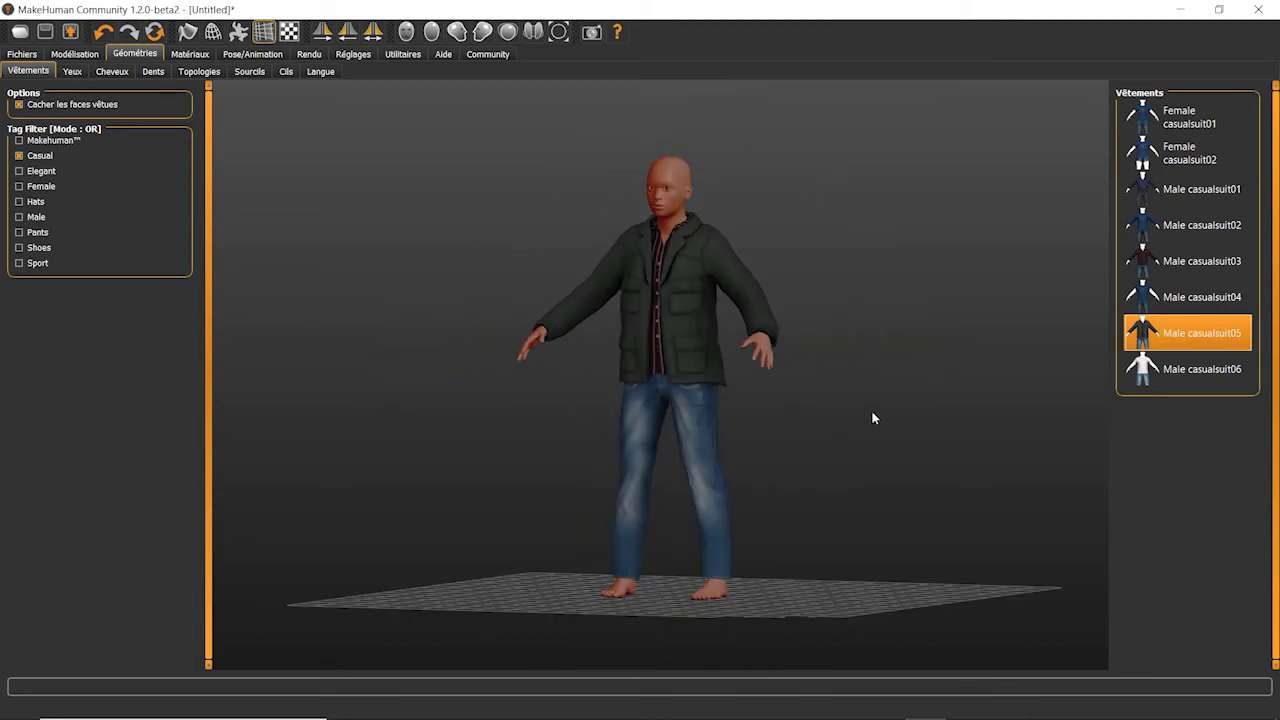
Filter the clothes by the Shoes tag only and put Shoes02 on the figure.
click(20, 248)
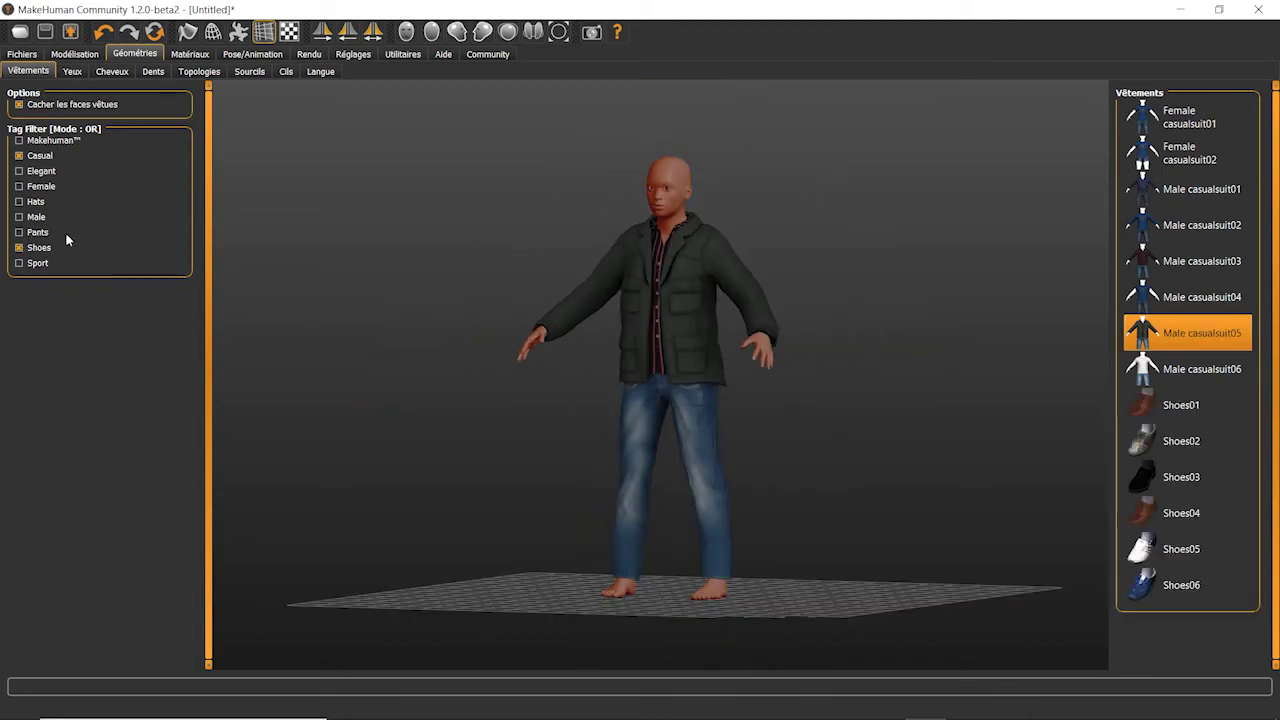
click(20, 156)
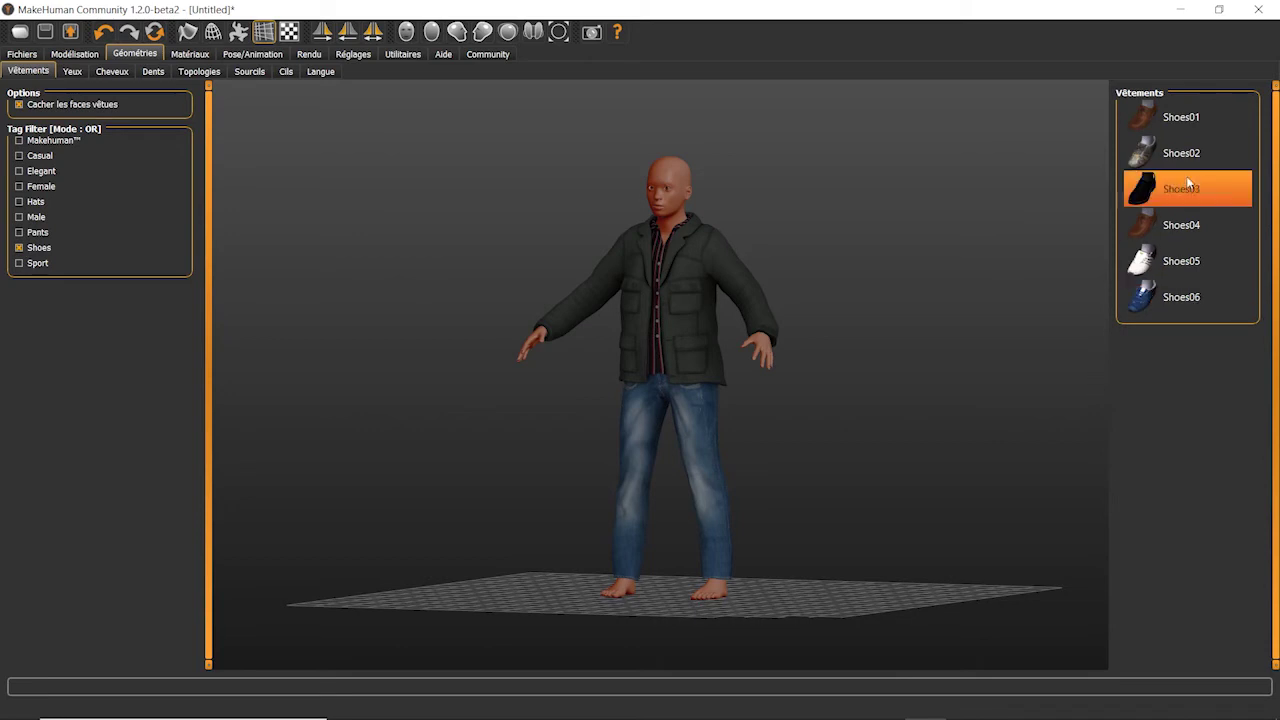
click(1185, 153)
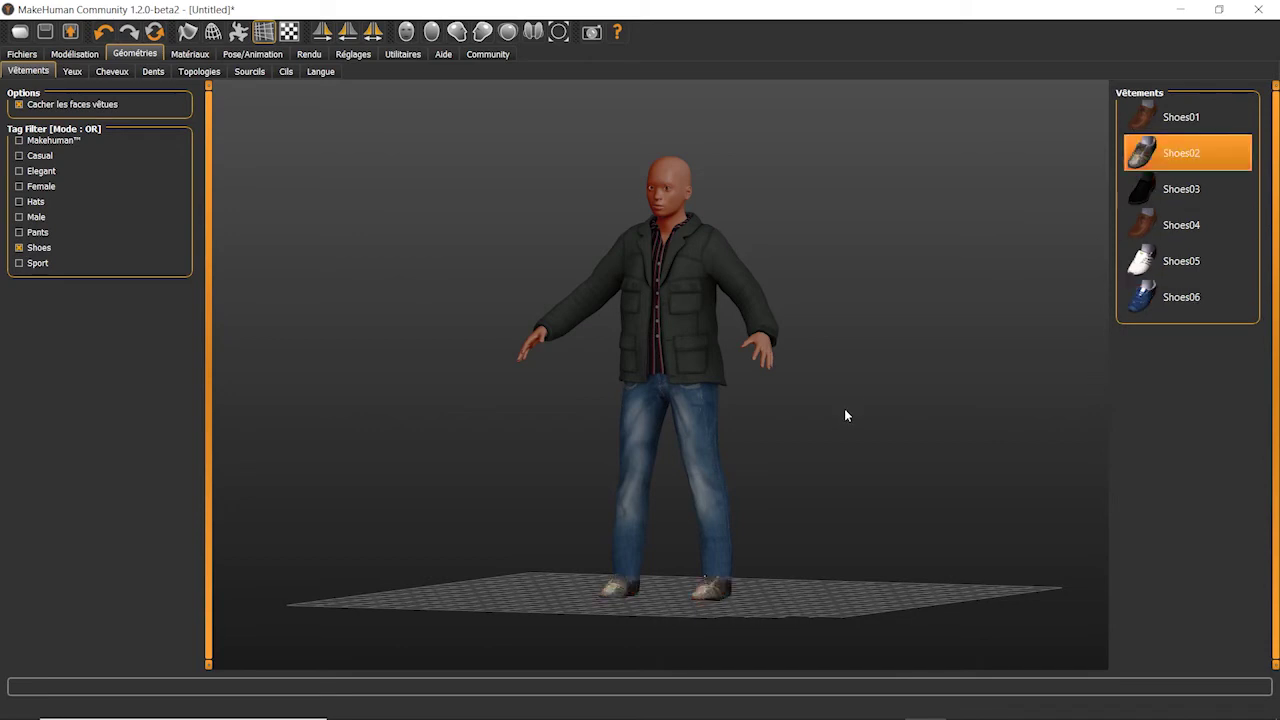
Open the file page for saving the dressed character.
click(23, 55)
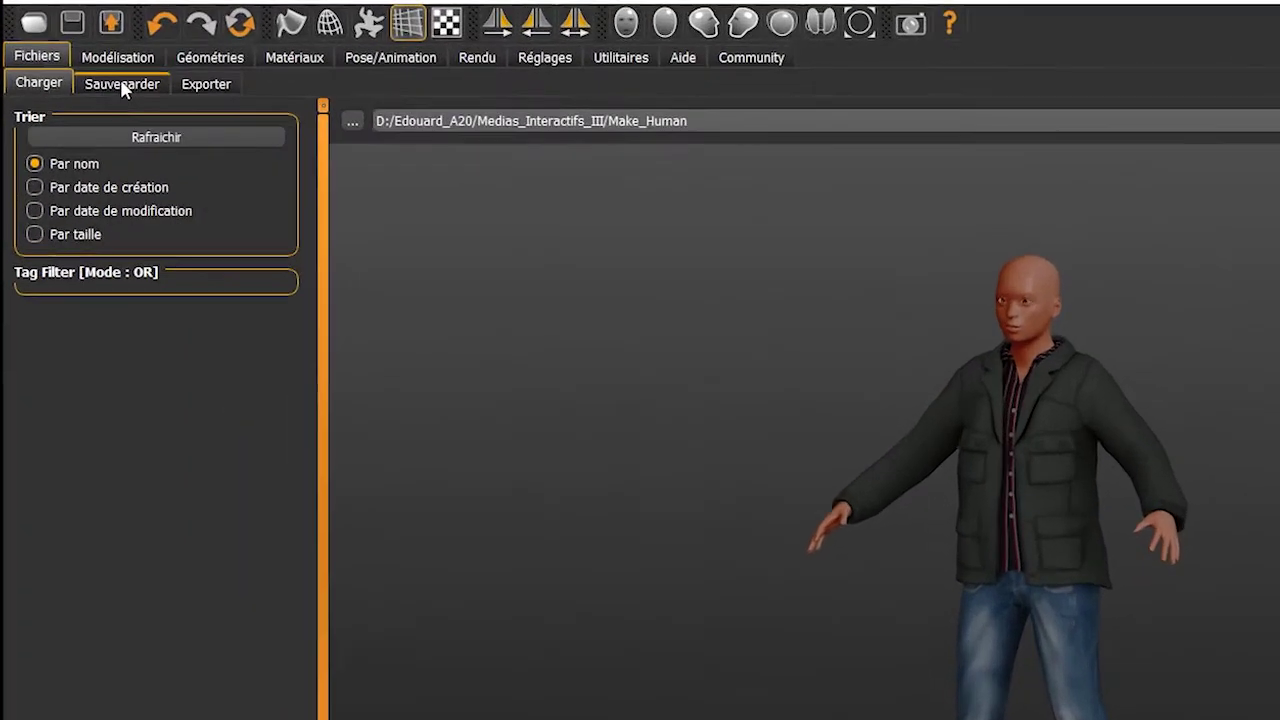
click(77, 70)
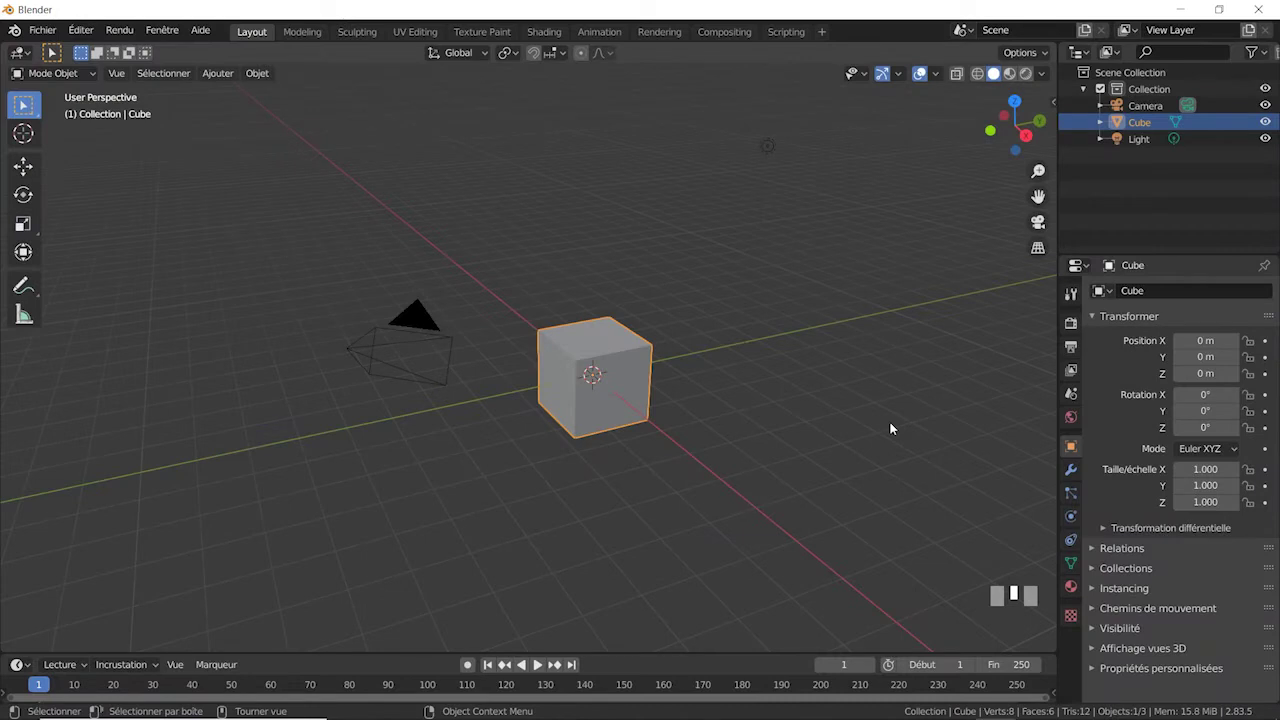
Switch to Blender, delete the default cube, and open the add-ons preferences in an enlarged window.
key(Delete)
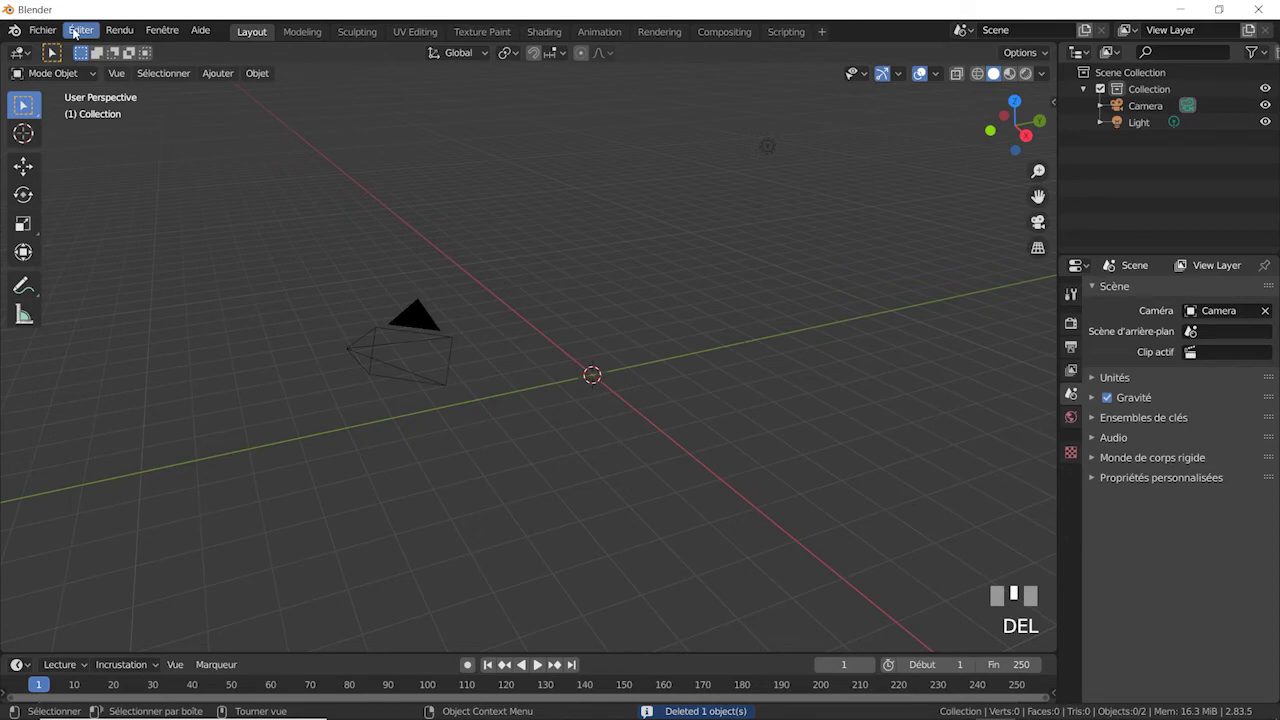
click(75, 33)
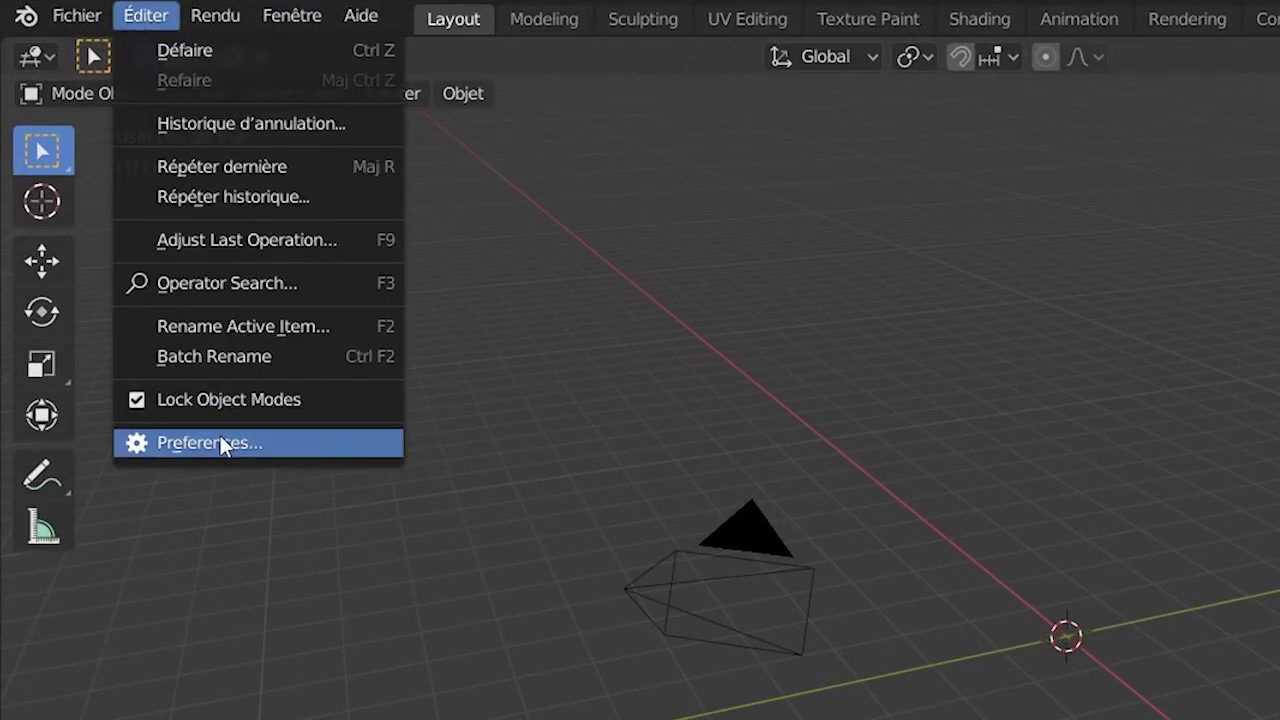
click(222, 442)
drag(250, 60, 501, 88)
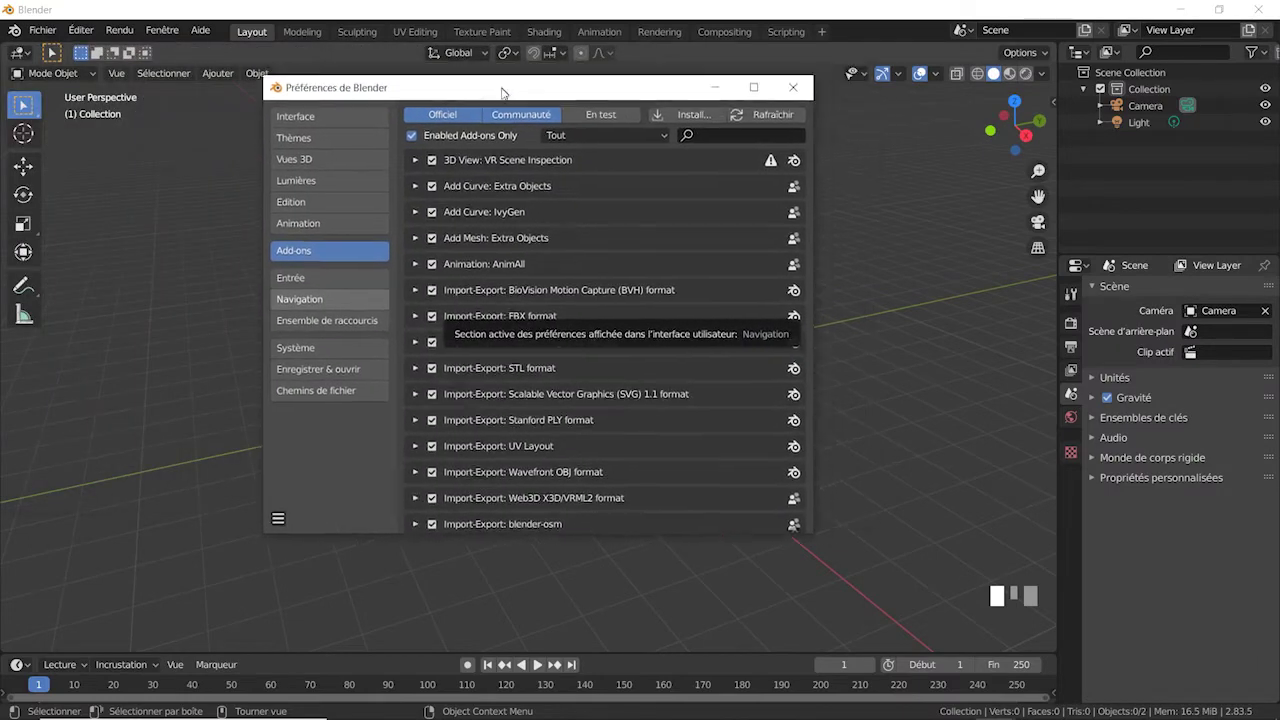
drag(886, 545, 1110, 563)
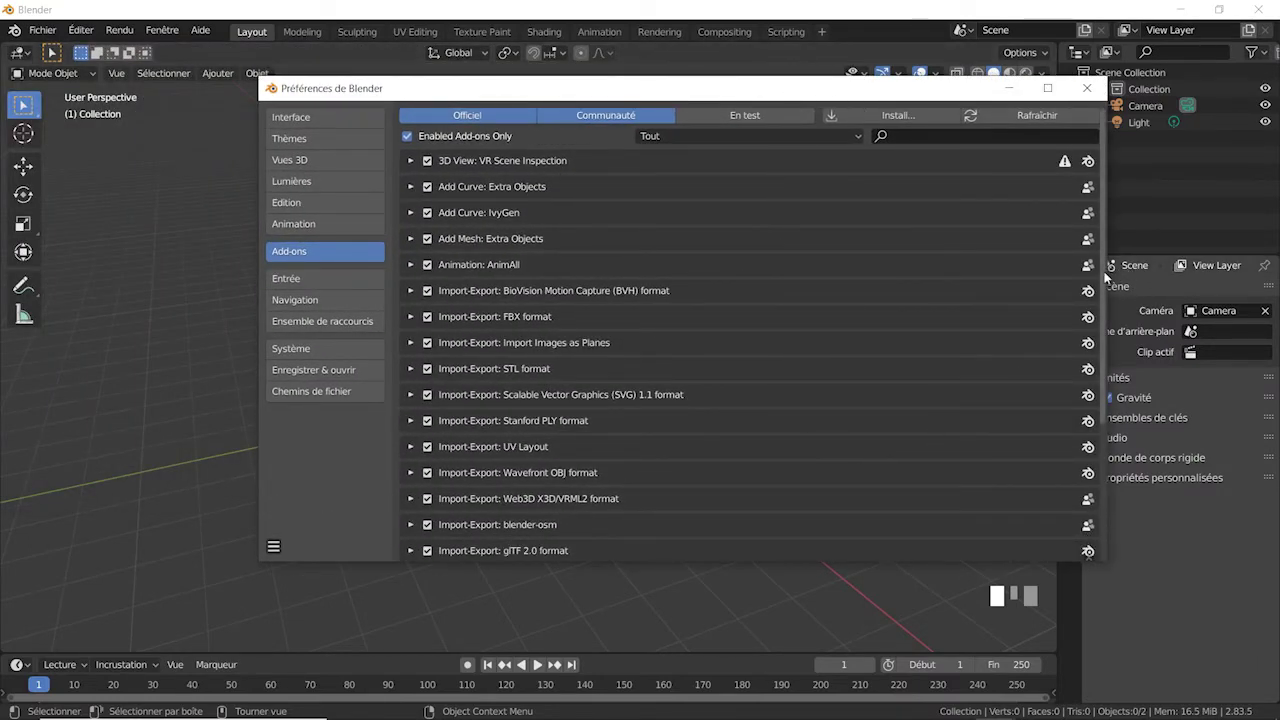
Look through the enabled add-ons, list all the others too, and enlarge the preferences window further.
scroll(1100, 280, down, 5)
scroll(1100, 280, up, 5)
click(407, 136)
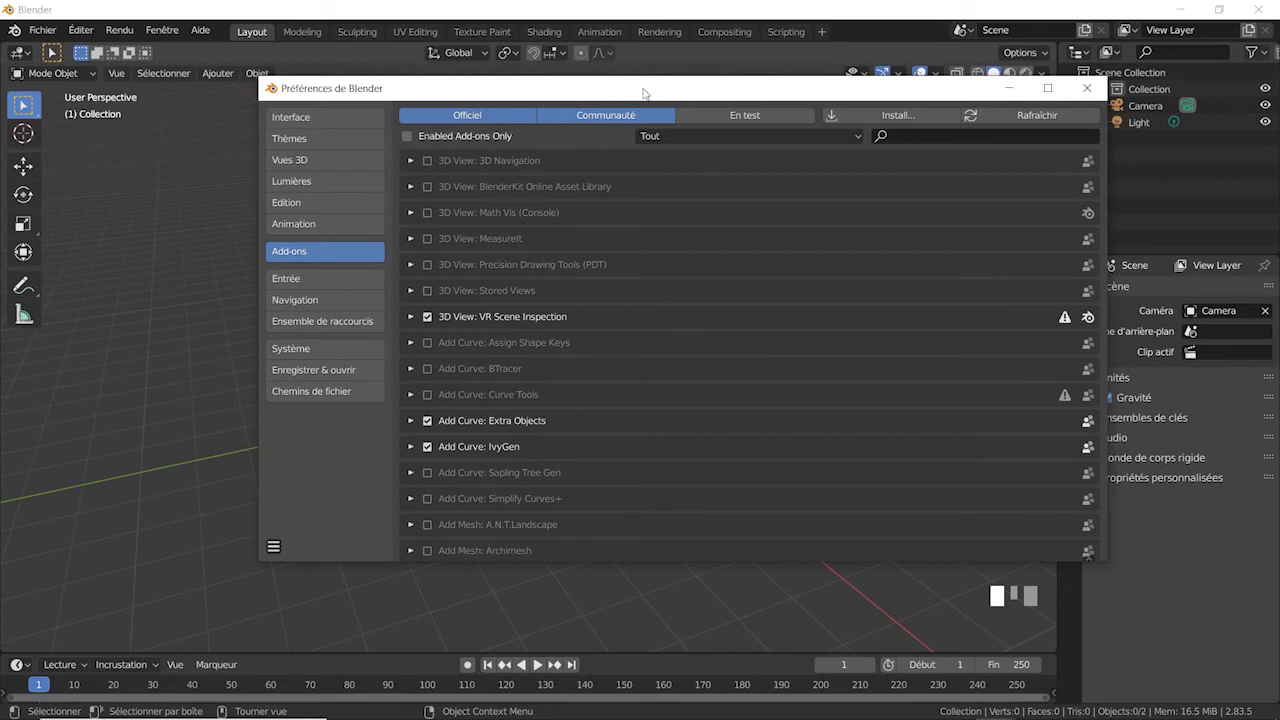
drag(645, 89, 473, 86)
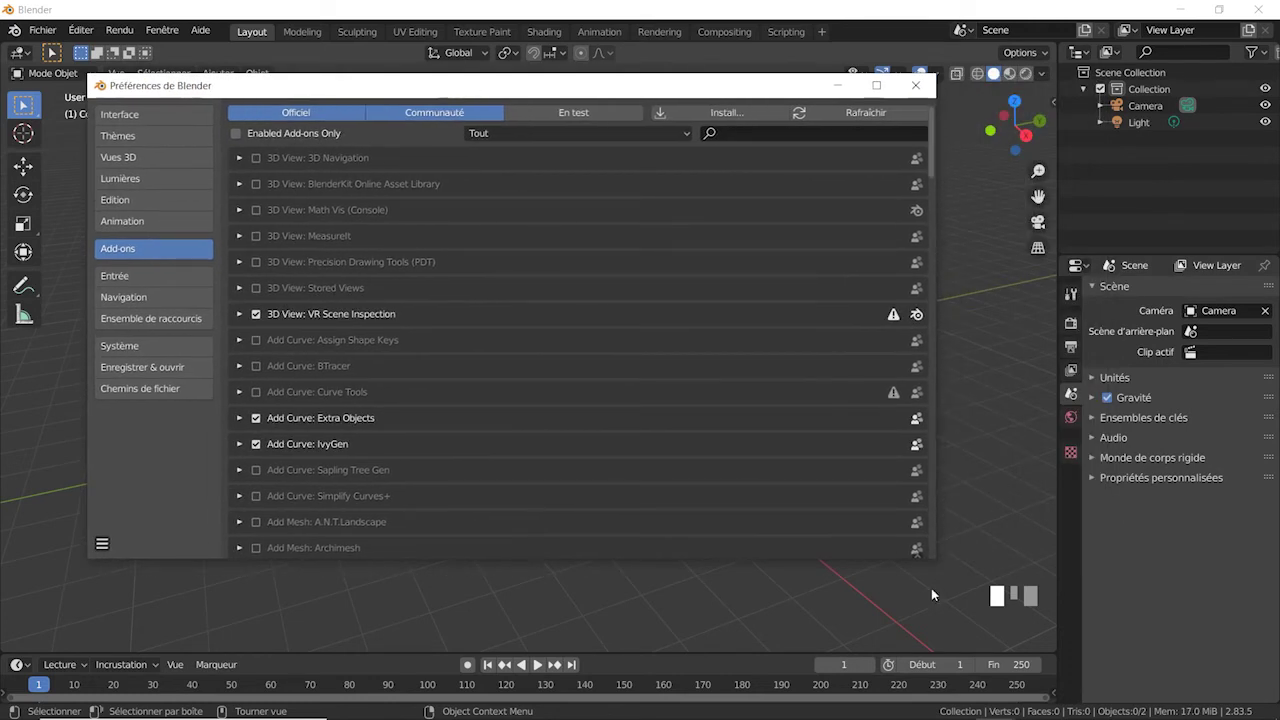
drag(932, 556, 1040, 630)
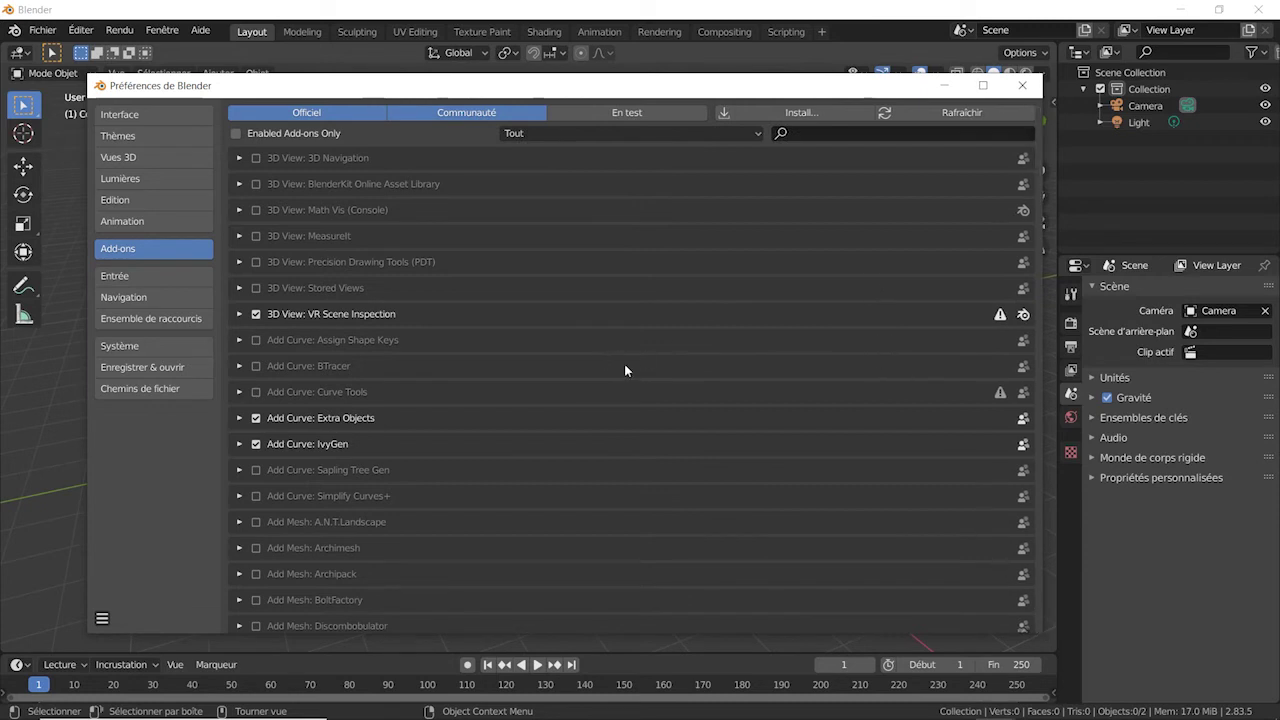
View the installable archives in the Make_Human_Import folder without installing any, and show the details of the MH Community Plug-in found by searching MH.
click(788, 115)
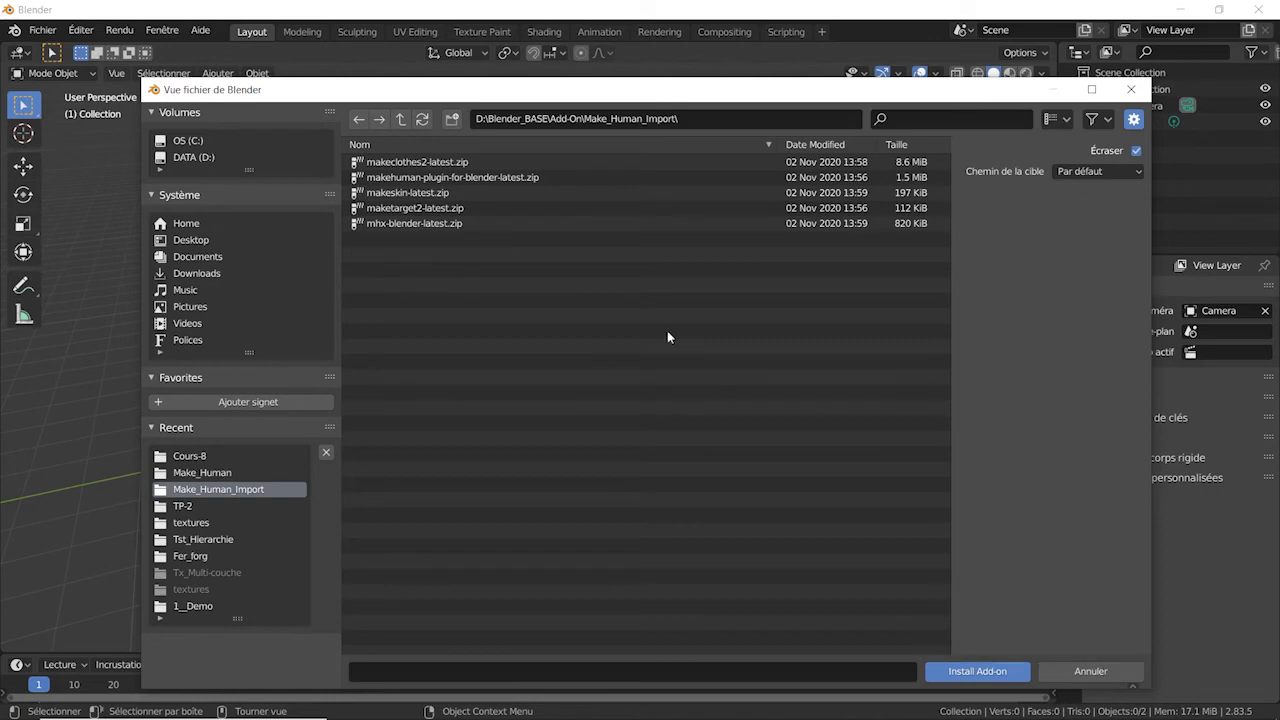
click(1089, 674)
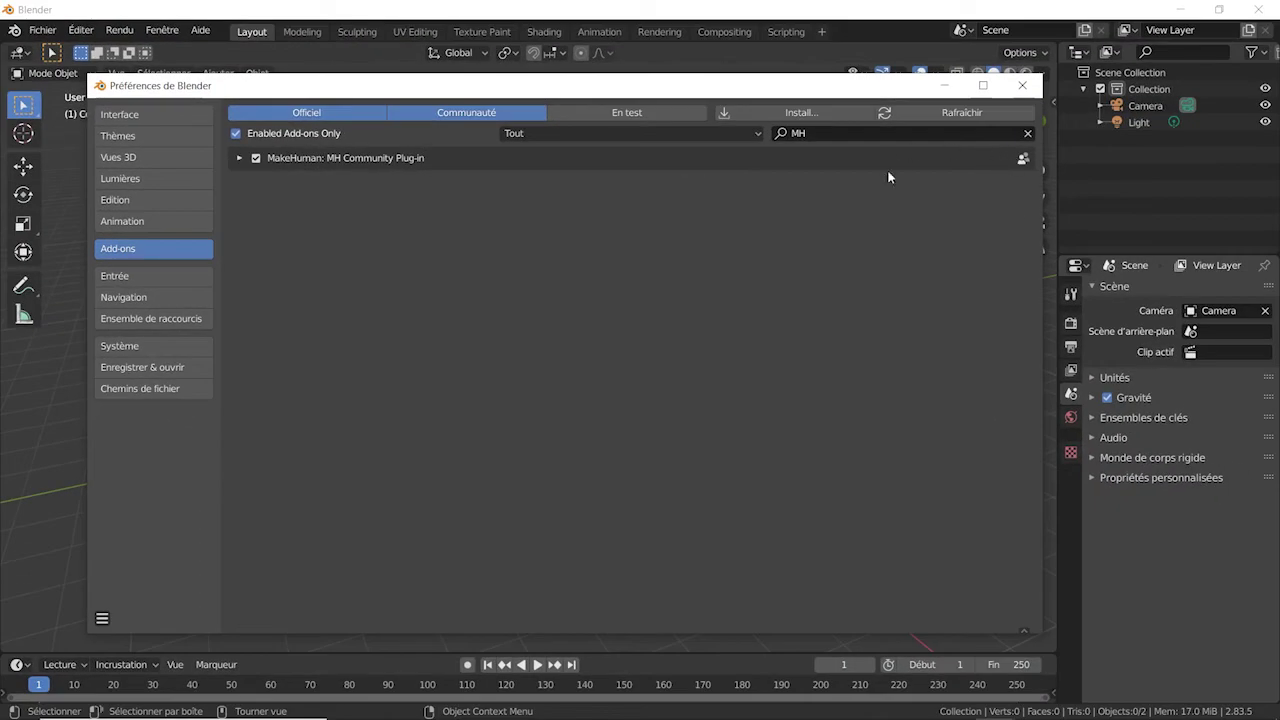
click(239, 158)
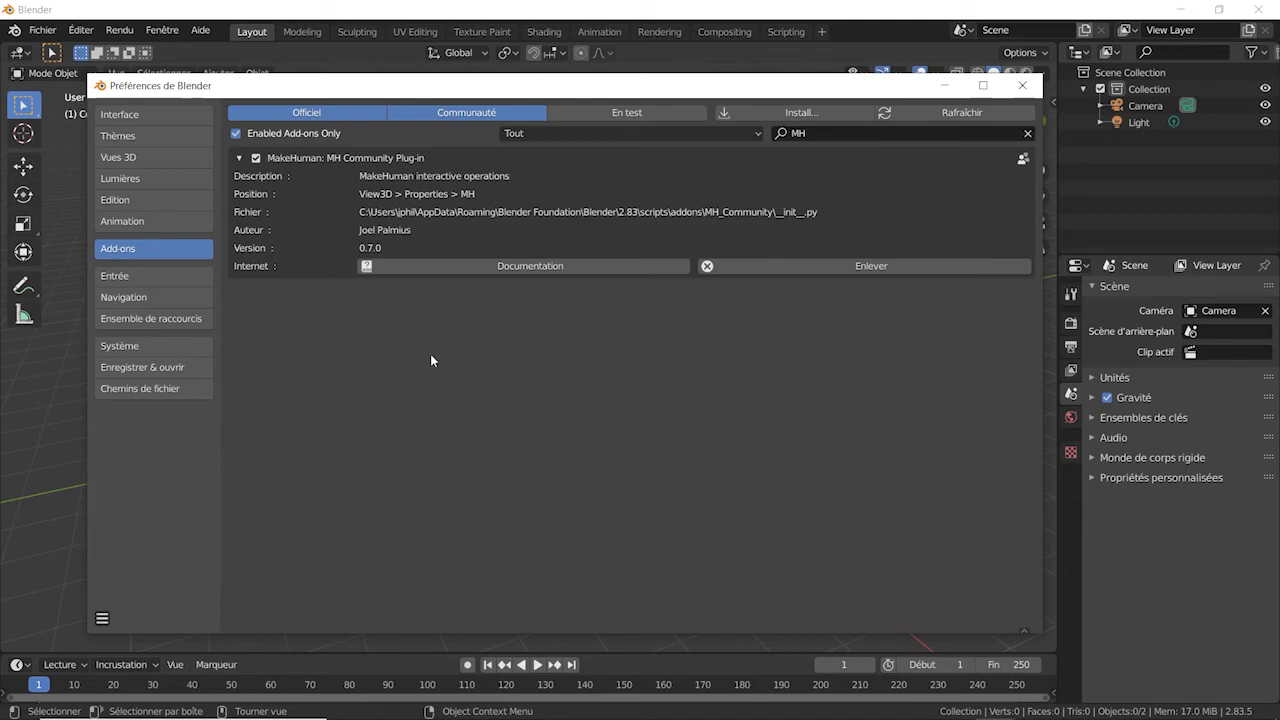
View the preferences for saving and loading files, and return to the 3D scene.
click(135, 367)
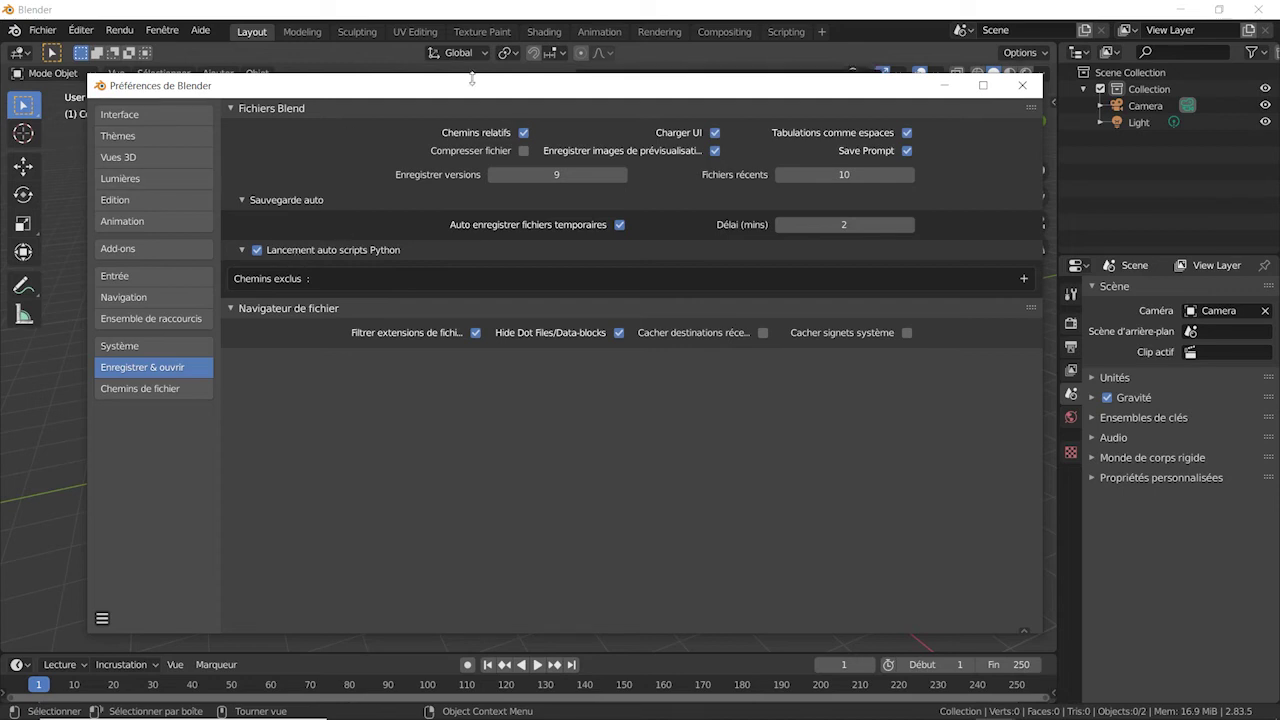
click(659, 6)
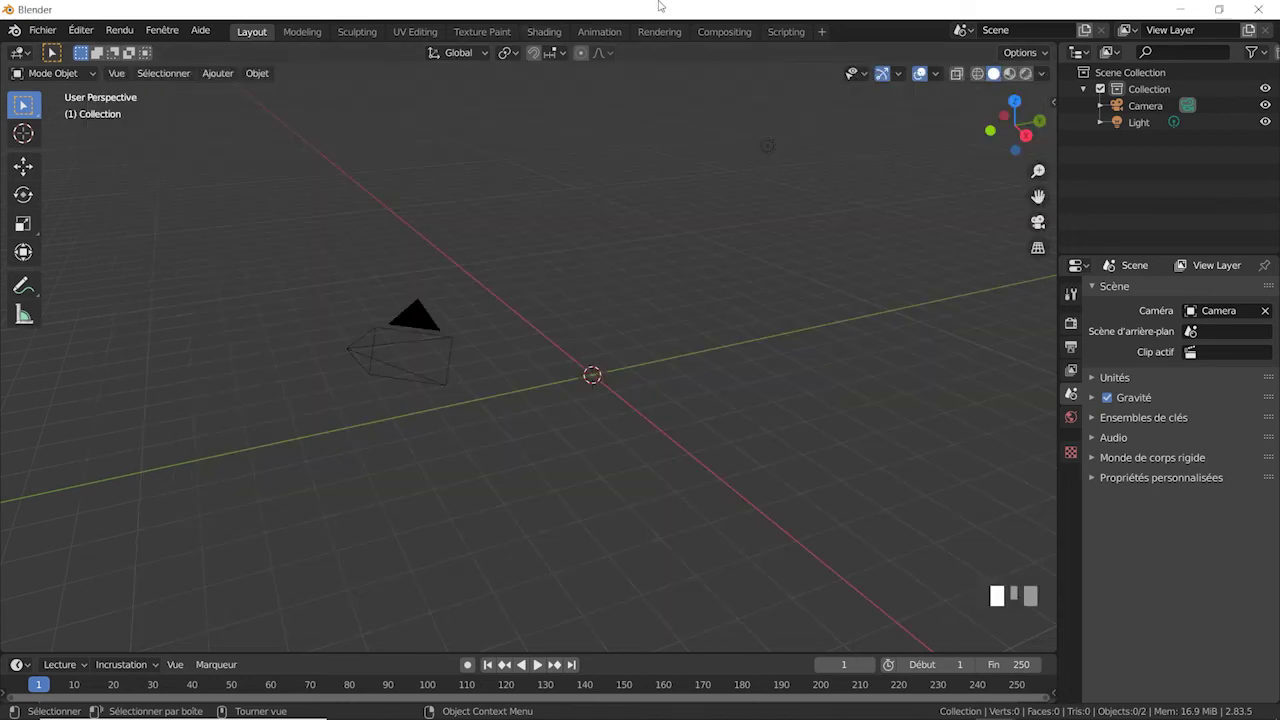
Show the 3D view's sidebar, look through its Tool, View and Create panels, and return to the MakeHuman panel.
click(1054, 103)
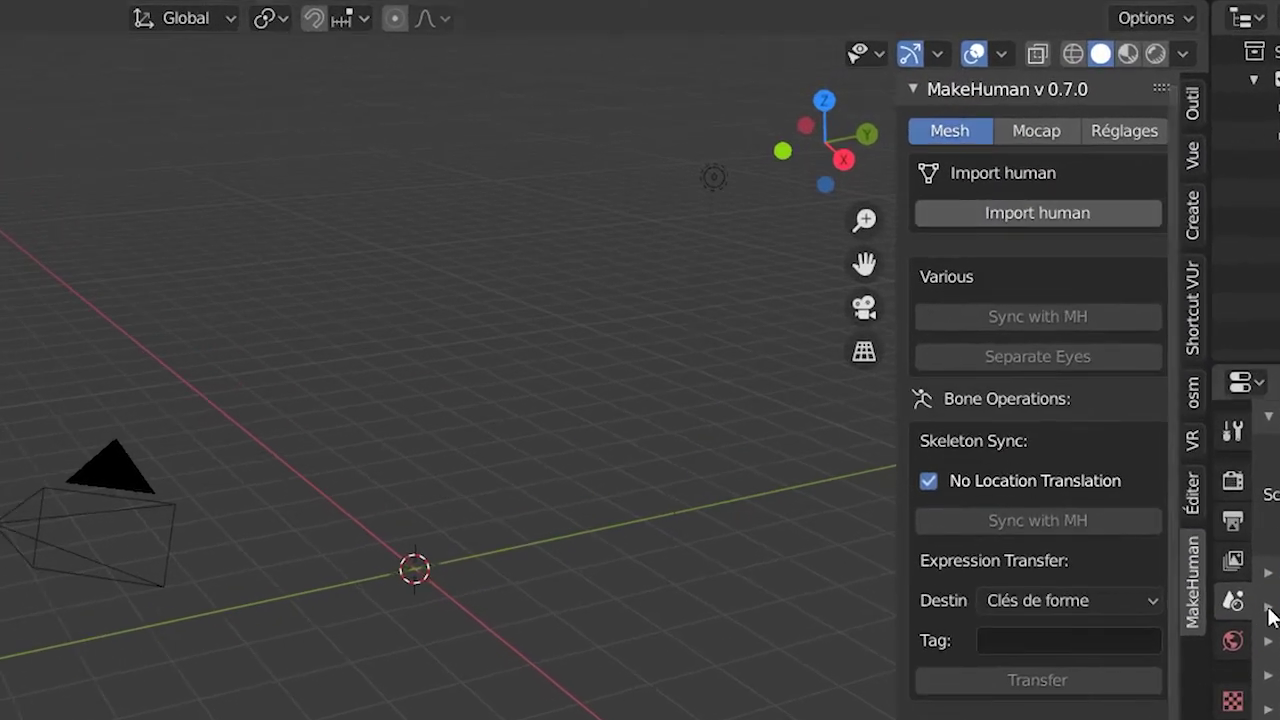
click(1196, 101)
click(1194, 155)
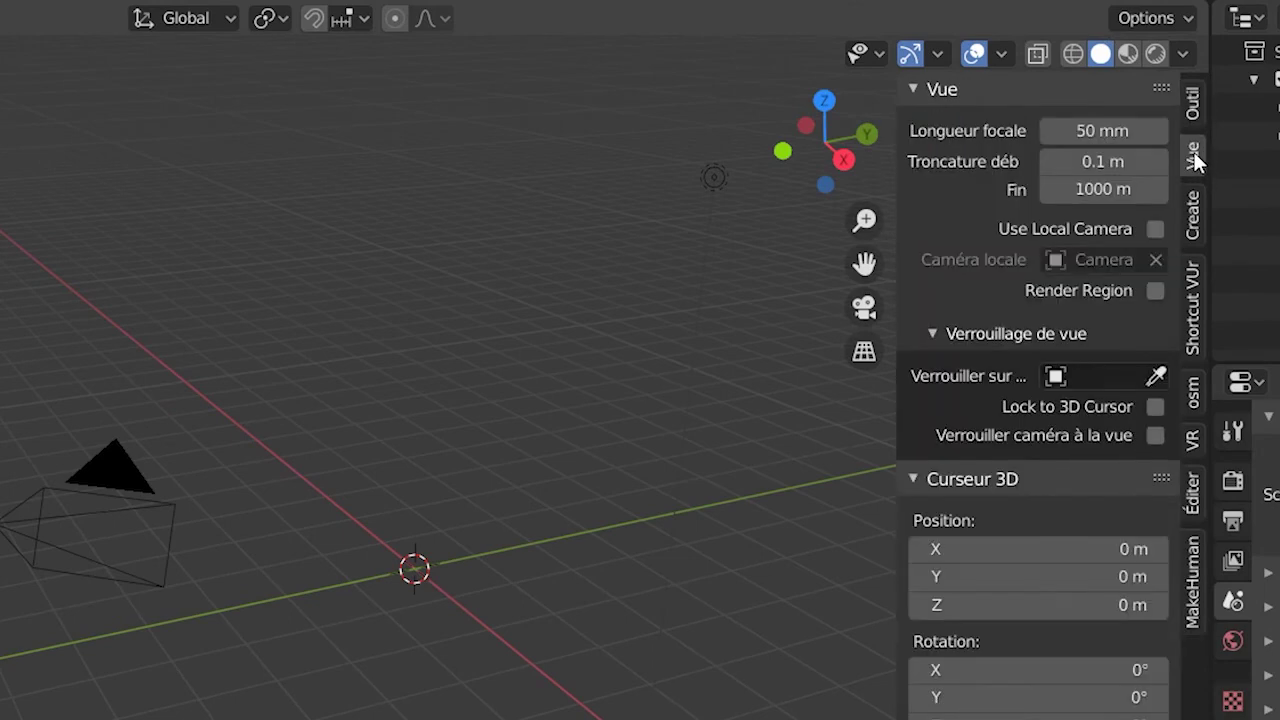
click(1197, 220)
click(1199, 600)
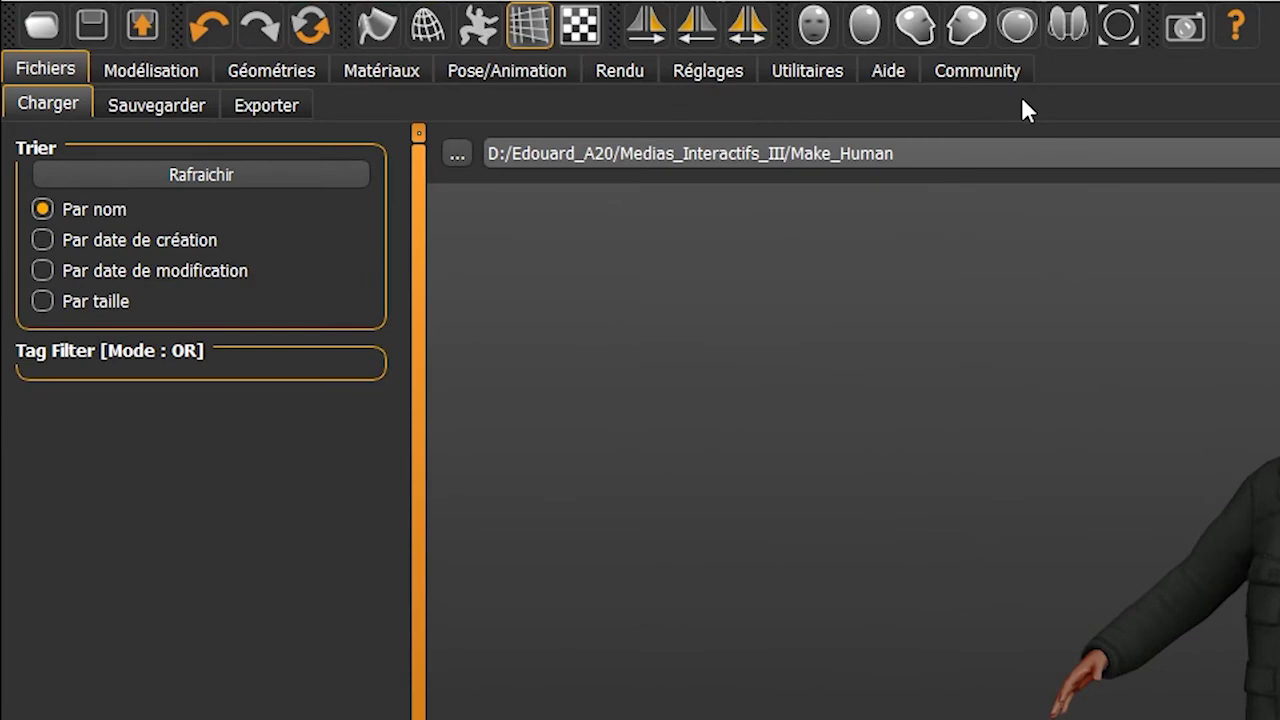
Make MakeHuman's Community socket server accept connections, switch back to Blender and import the human into the scene.
click(993, 70)
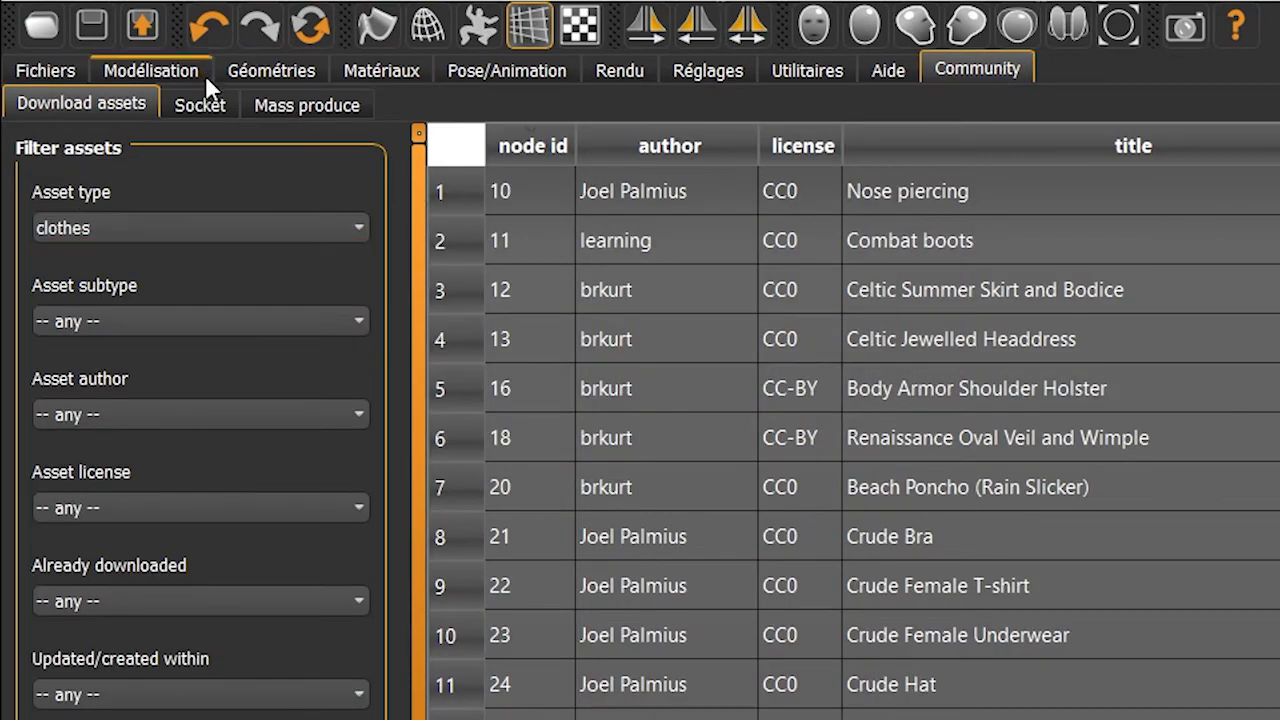
click(202, 106)
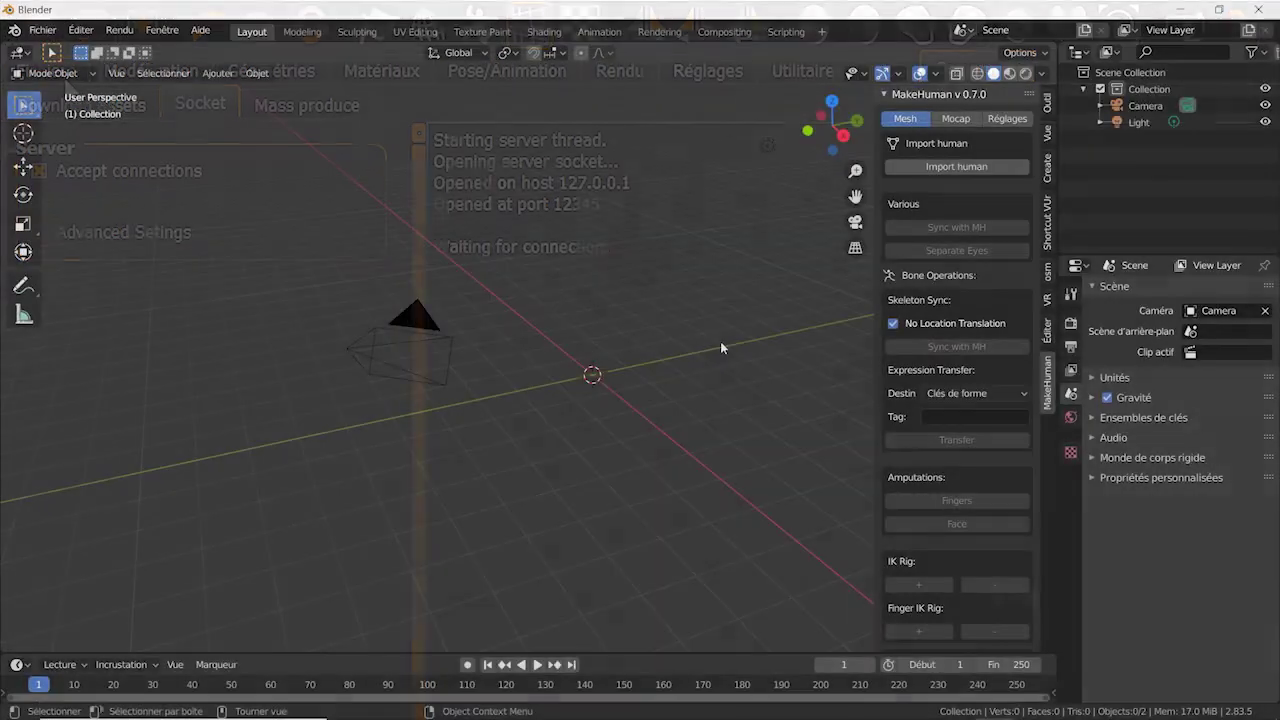
click(961, 168)
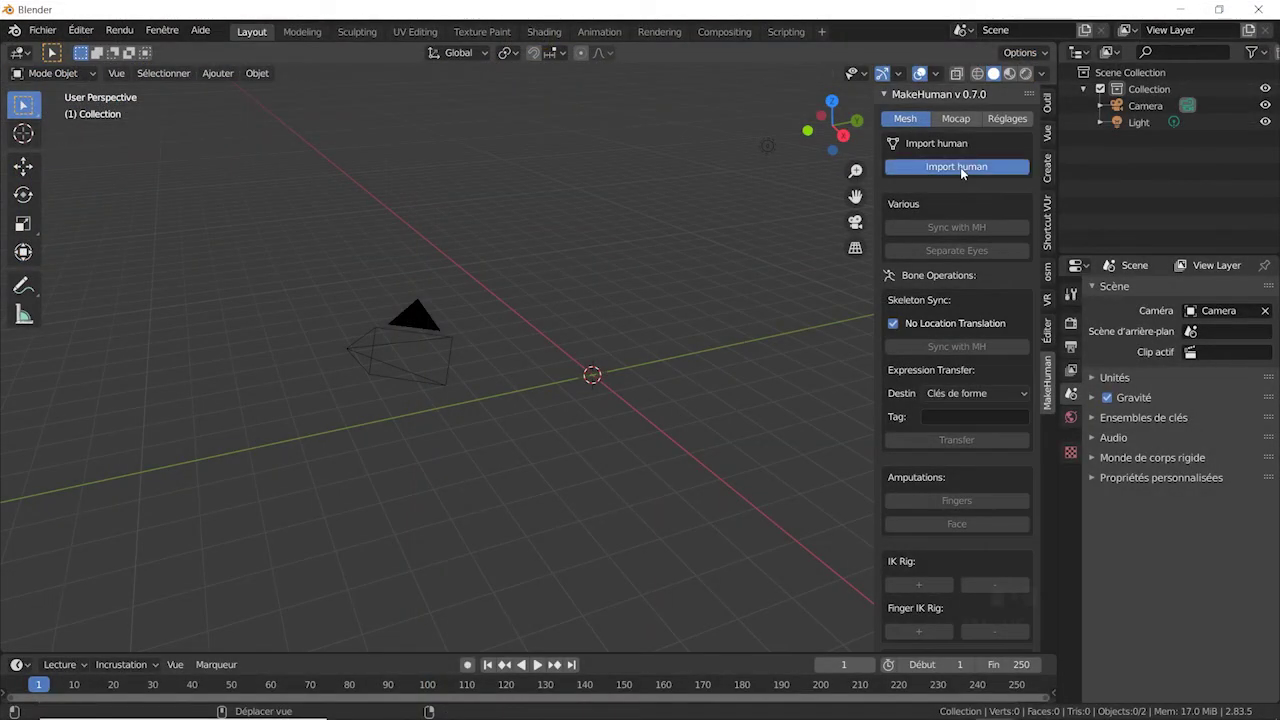
scroll(610, 315, up, 2)
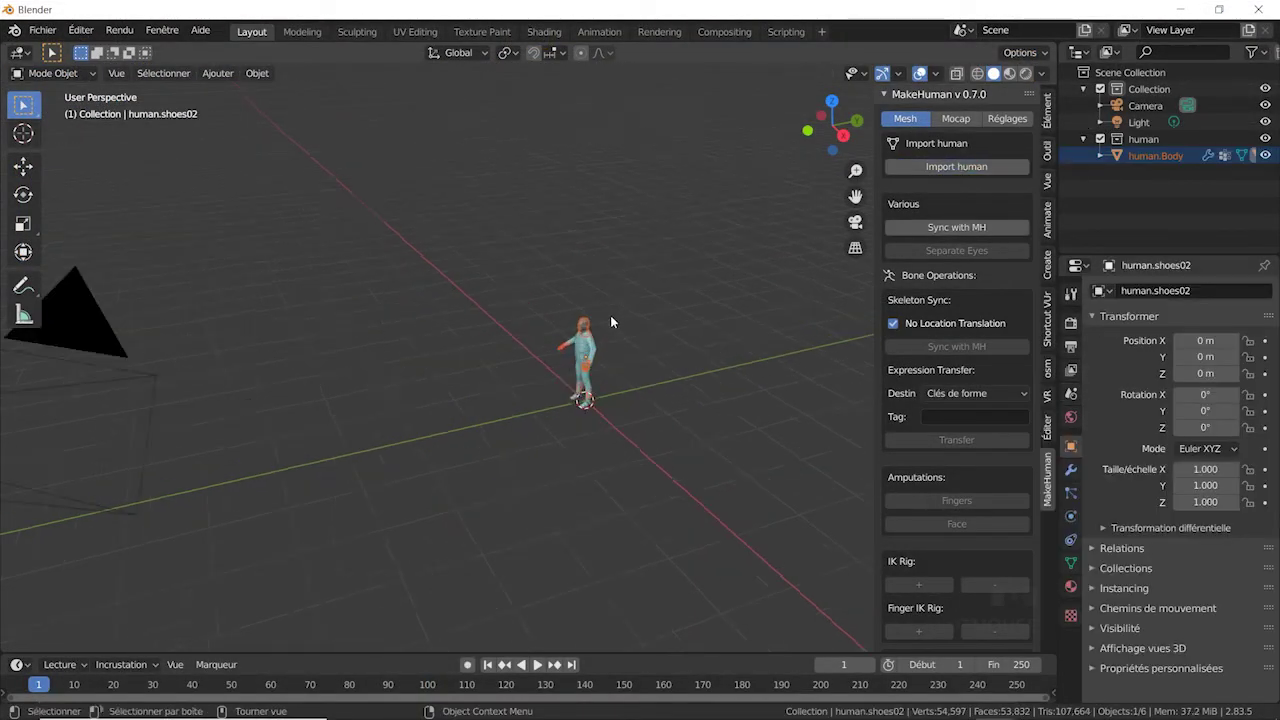
scroll(610, 315, up, 5)
middle_drag(530, 394, 542, 286)
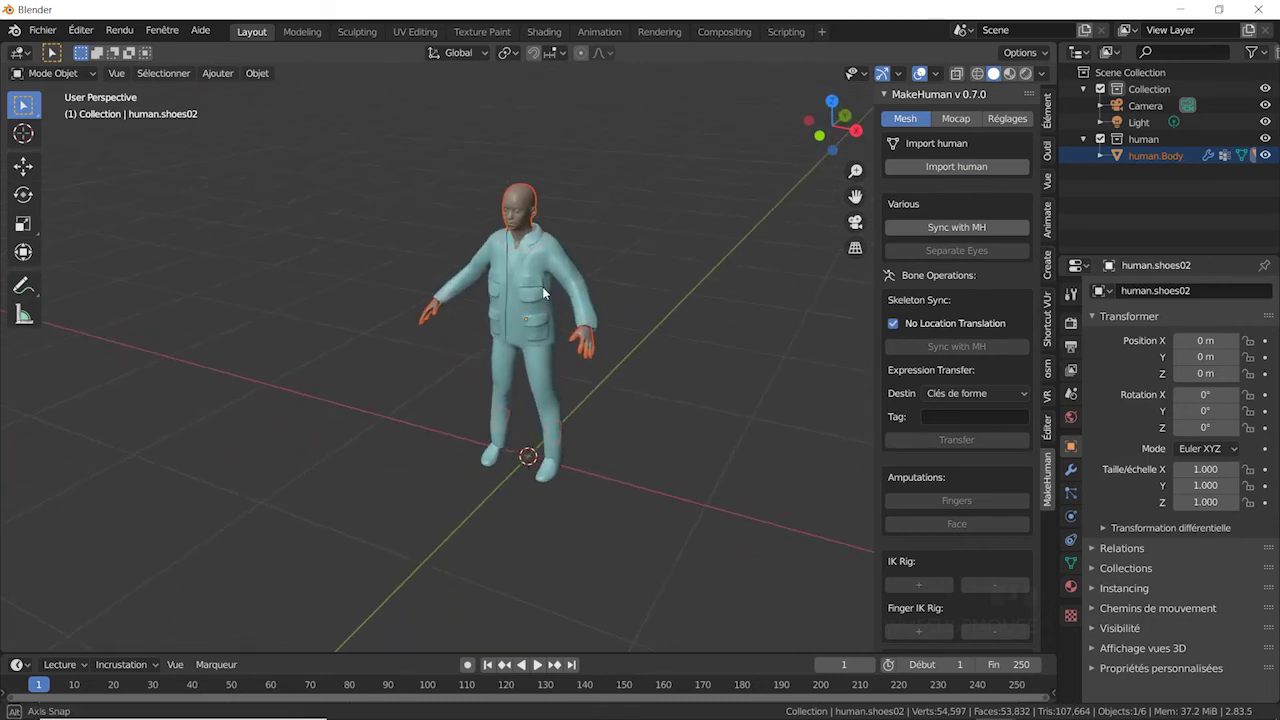
Display the imported human in rendered shading and enlarge the timeline area below the 3D view.
click(1026, 74)
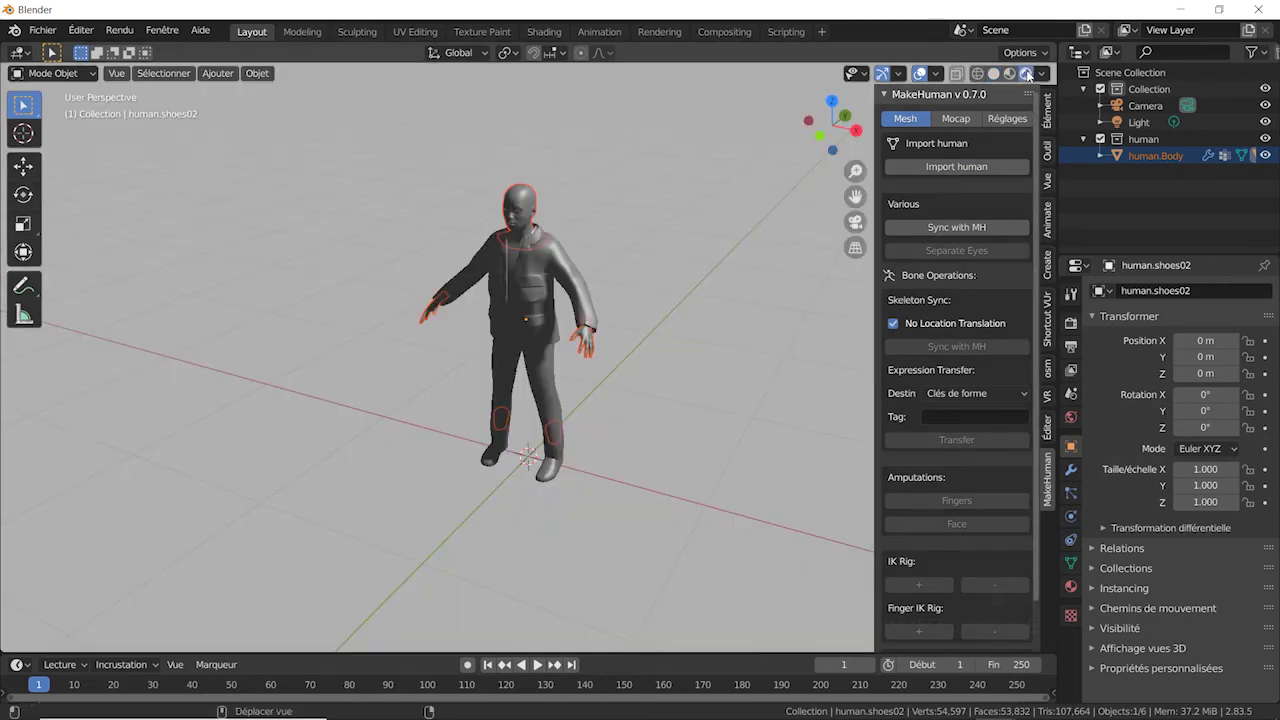
scroll(554, 273, up, 4)
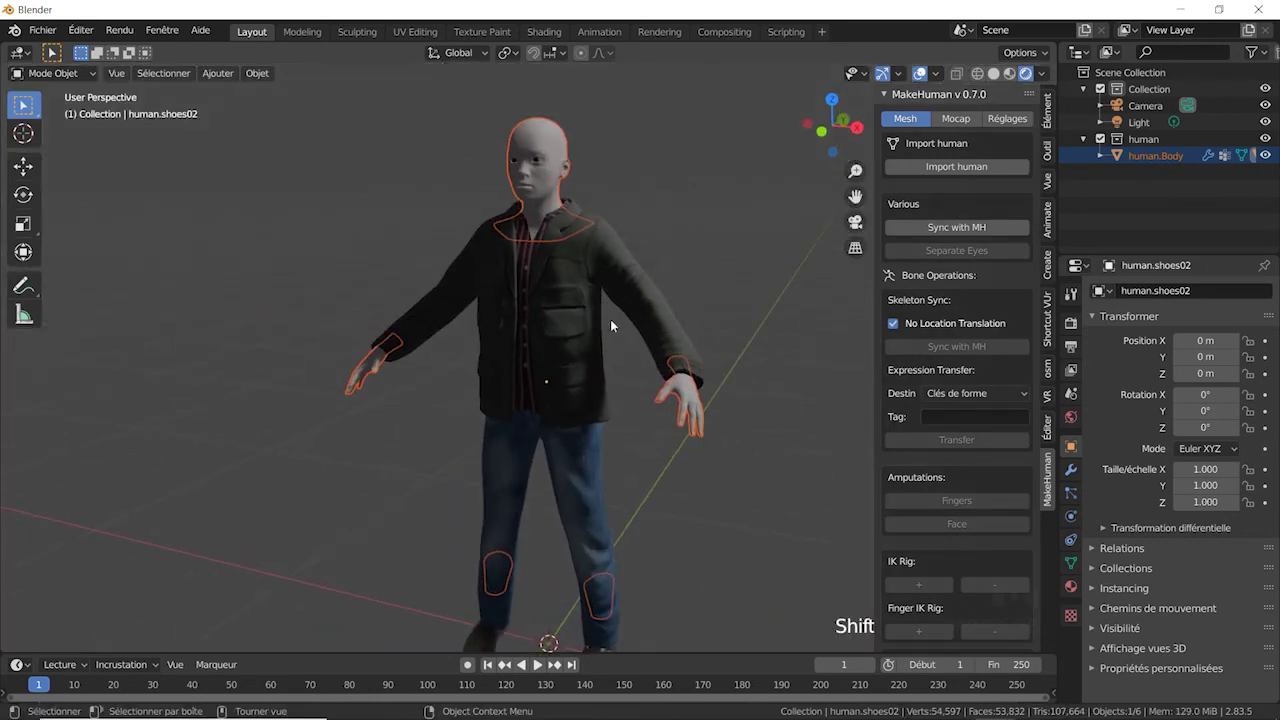
drag(757, 654, 759, 455)
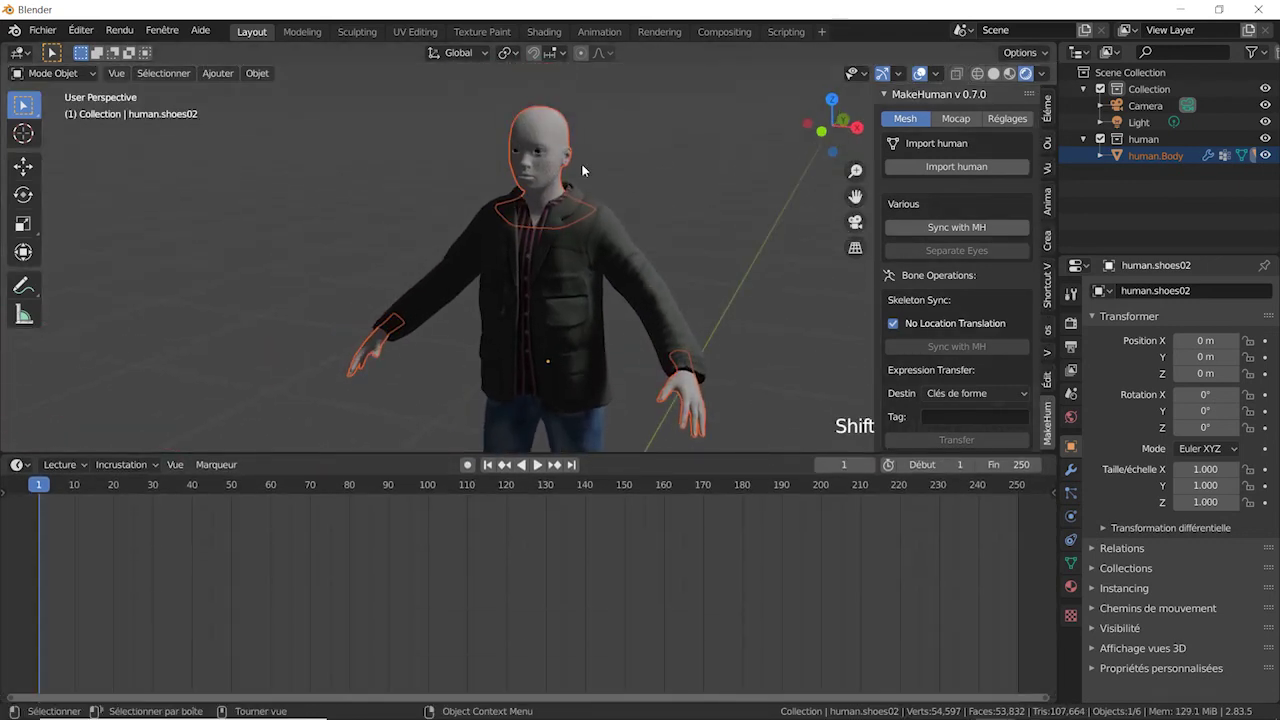
Select human.Body, widen the properties editor, and set its skin material's colorMixInStrength to 0.650.
click(1155, 155)
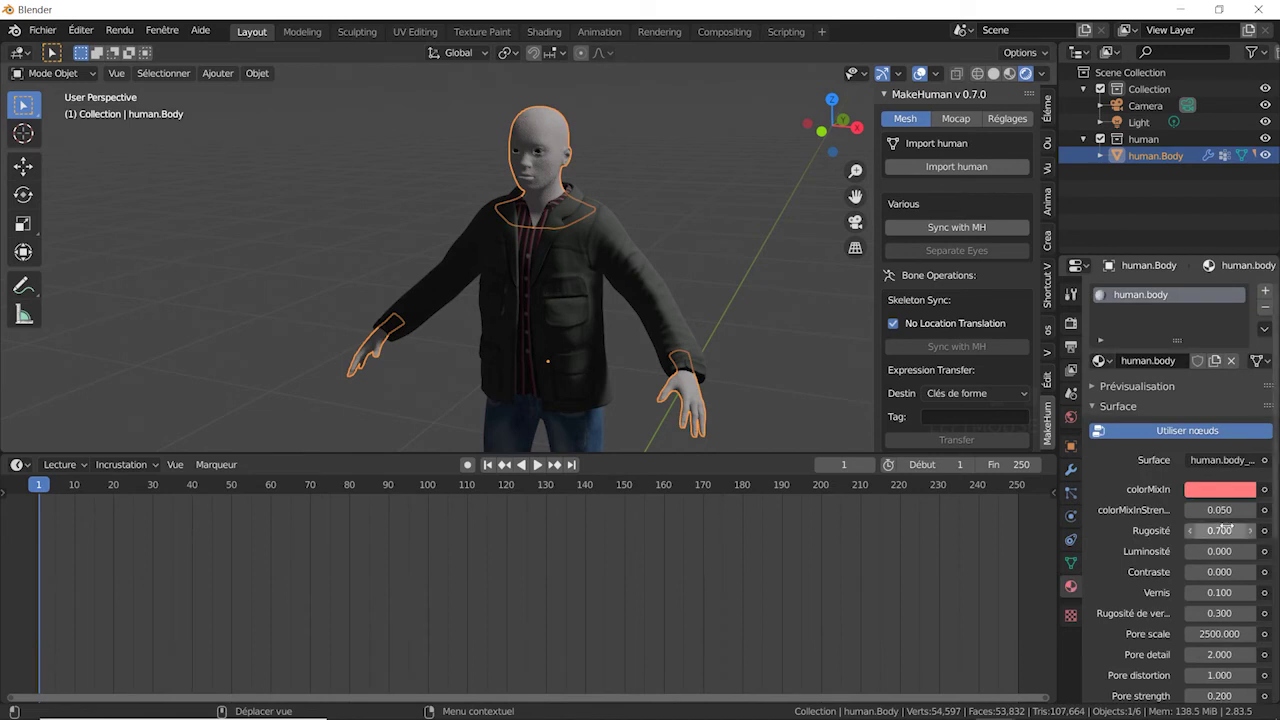
drag(1061, 201, 913, 201)
drag(1183, 510, 1220, 510)
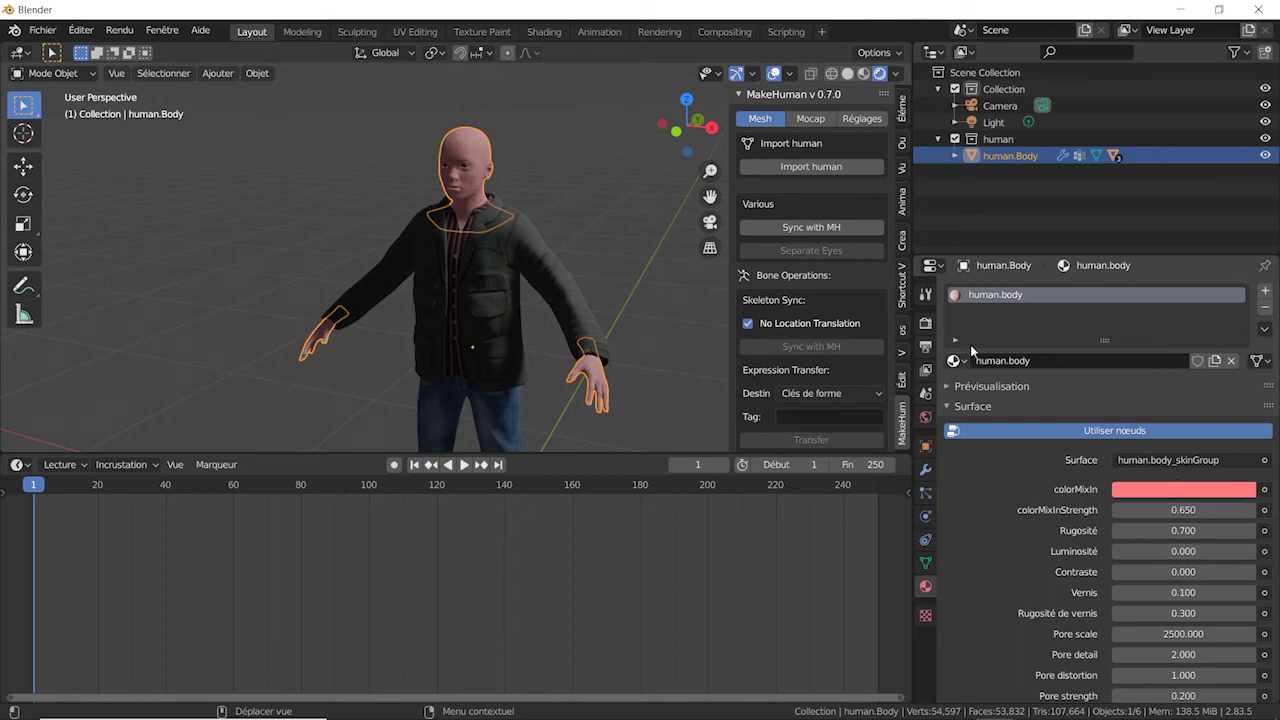
Turn the timeline area into a UV editor, load male_casualsuit05_diffuse.png in it, and maximize it to view the whole texture.
click(20, 464)
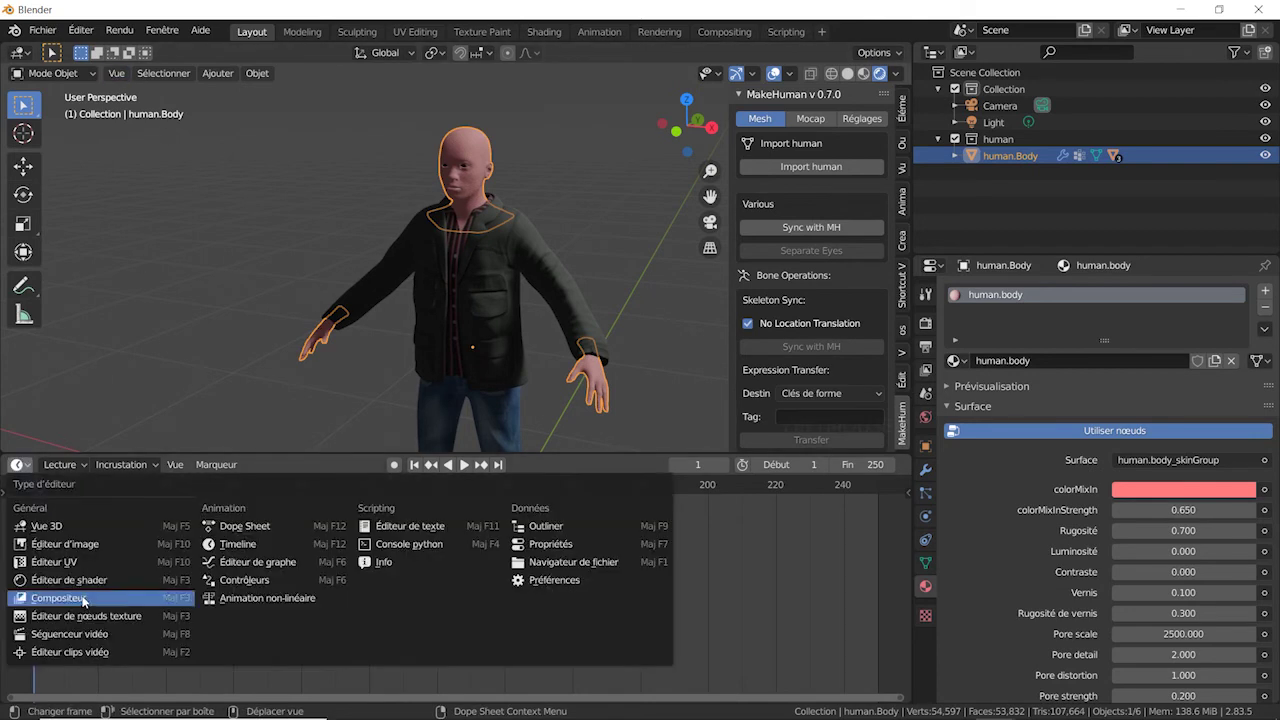
click(64, 566)
click(385, 464)
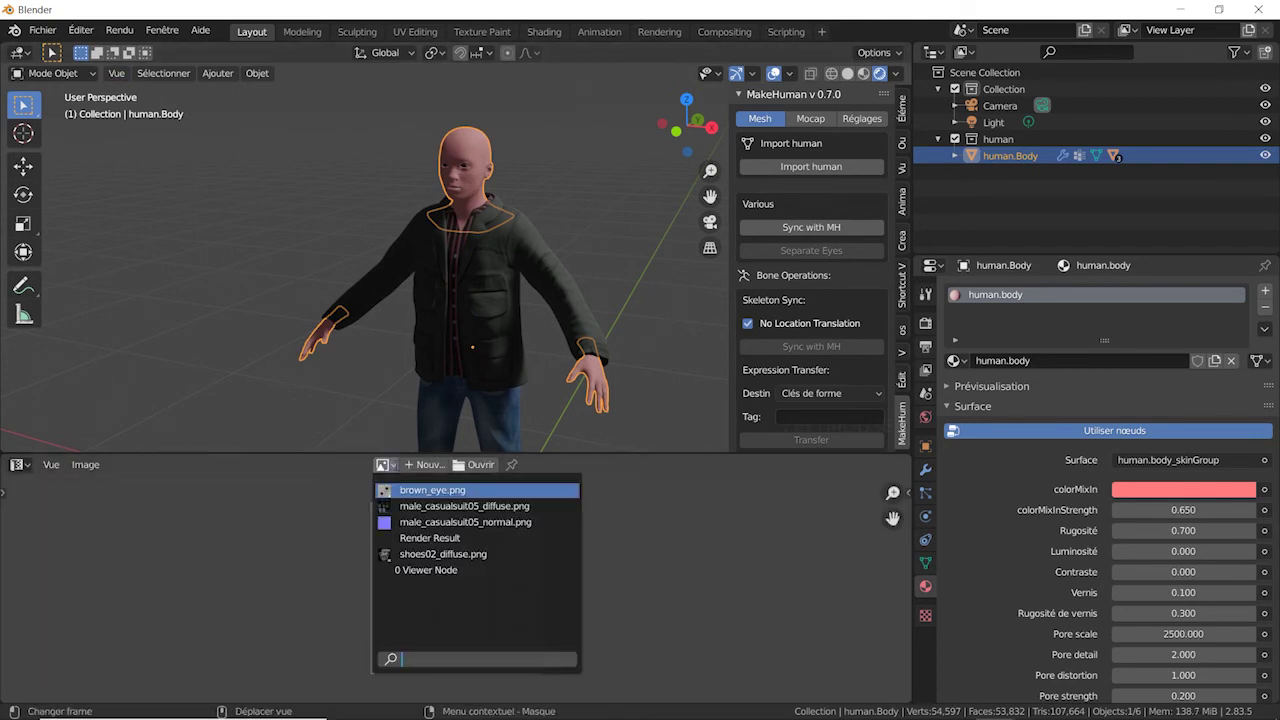
key(Down)
key(Return)
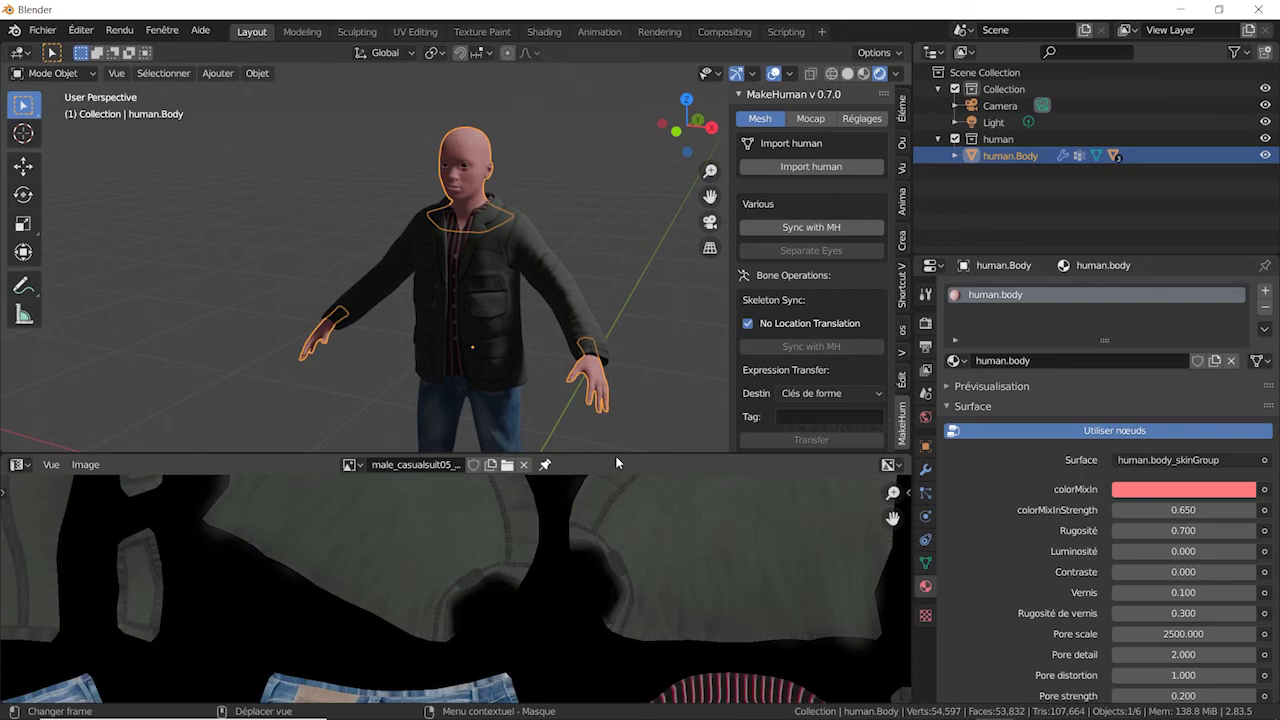
key(ctrl+space)
scroll(613, 550, down, 7)
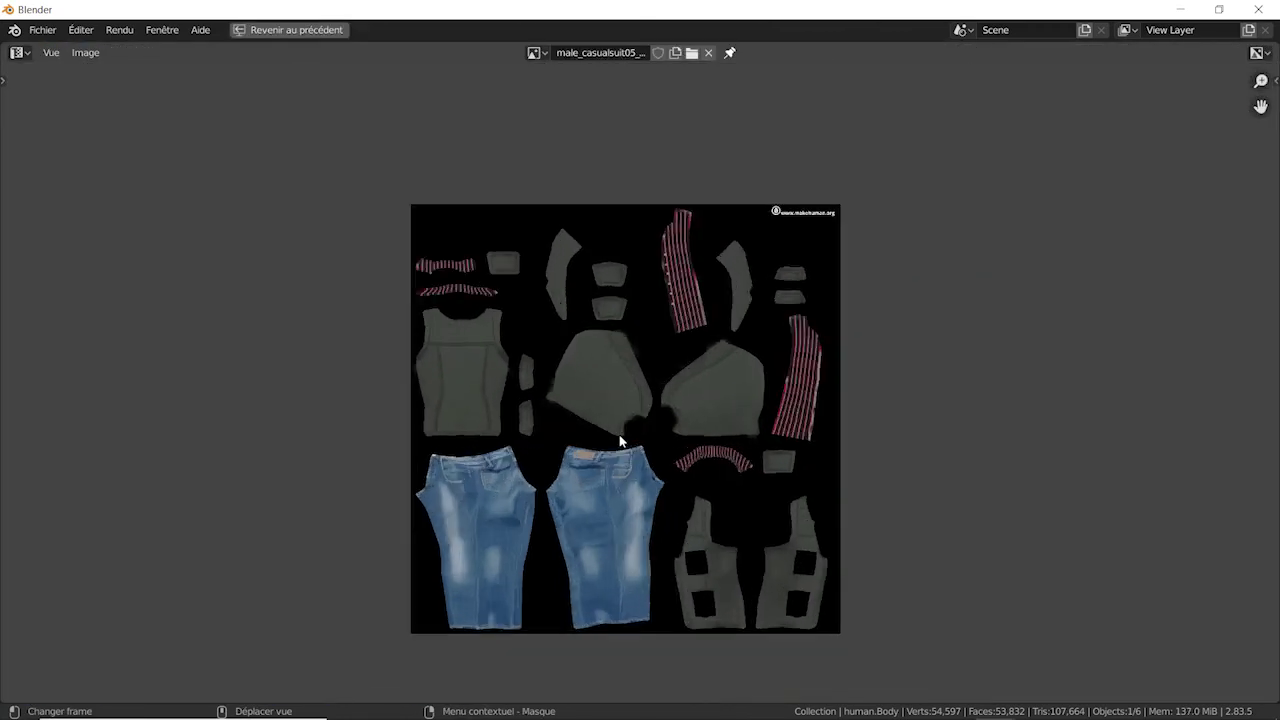
scroll(620, 437, up, 2)
scroll(620, 437, down, 1)
middle_drag(661, 449, 480, 400)
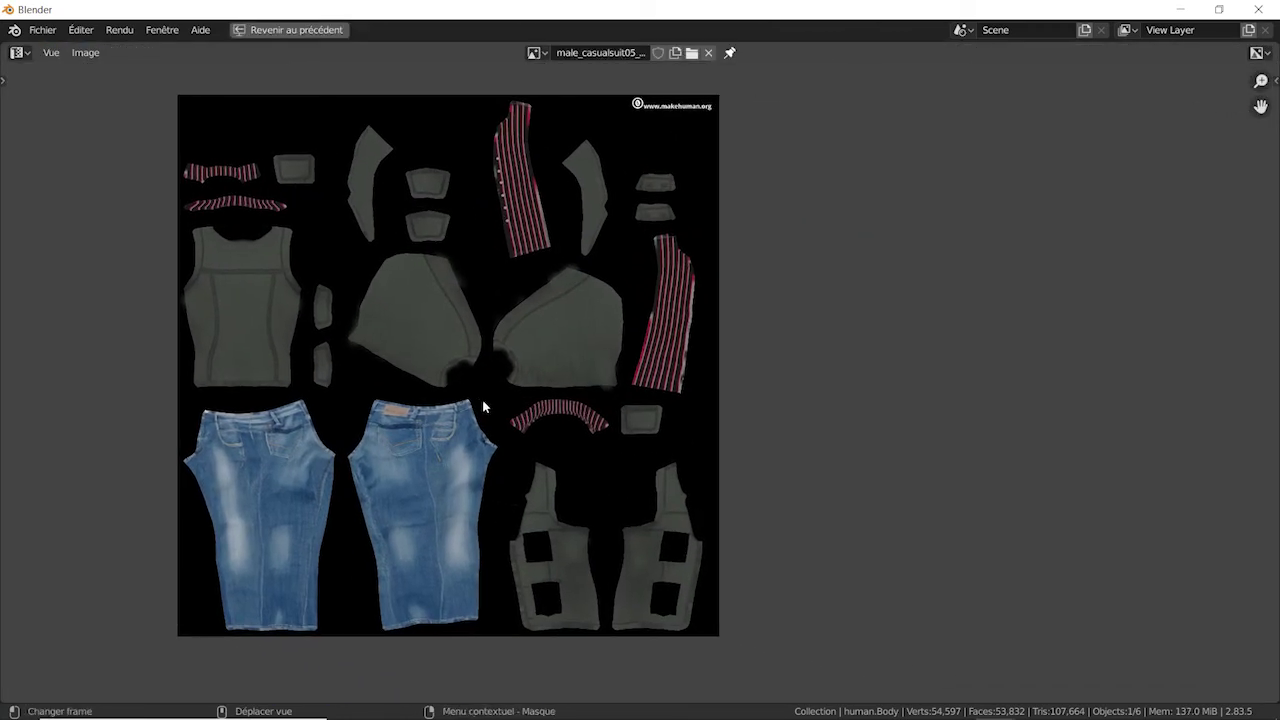
Show the image properties of the casual suit texture and widen the sidebar to read its file path.
click(1275, 80)
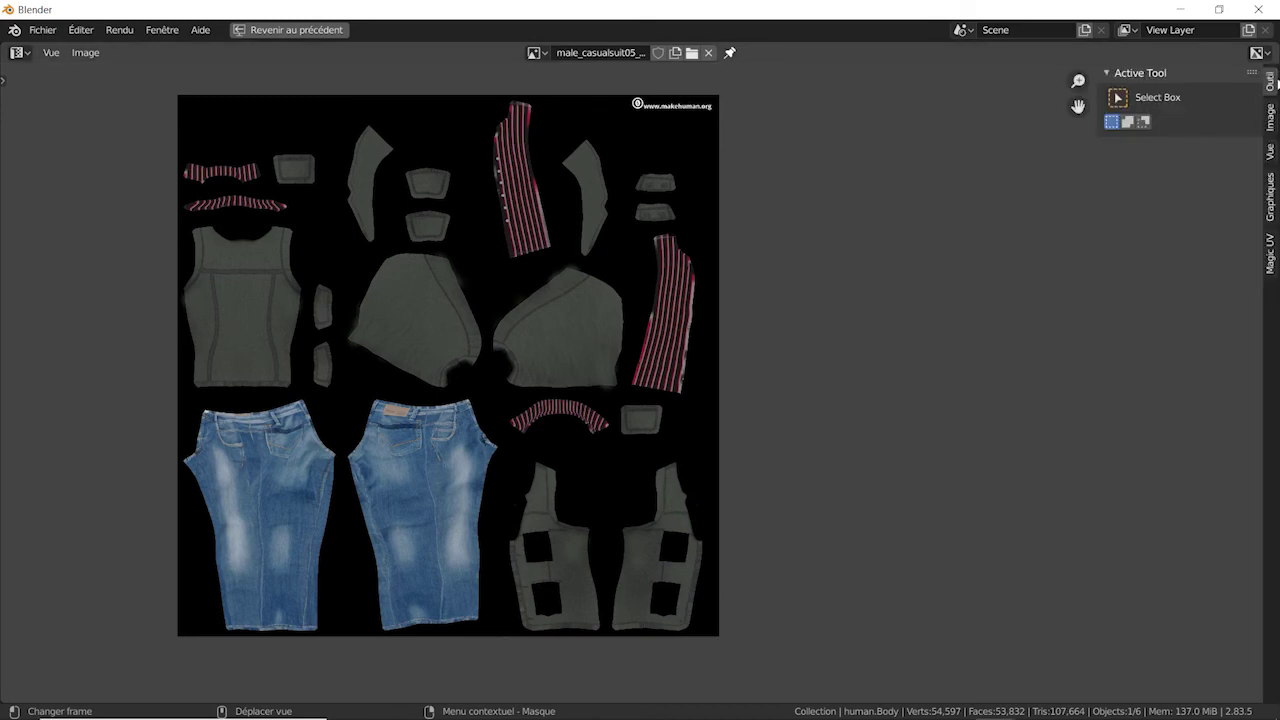
click(1273, 128)
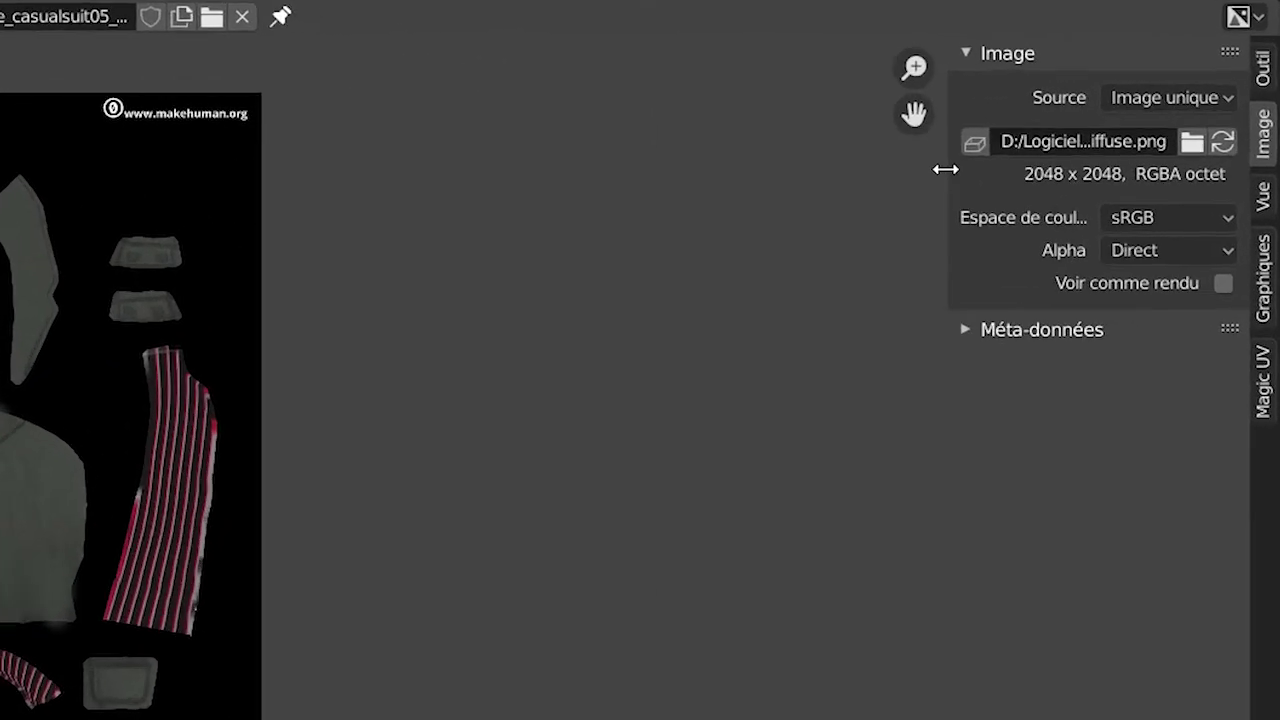
drag(945, 169, 415, 178)
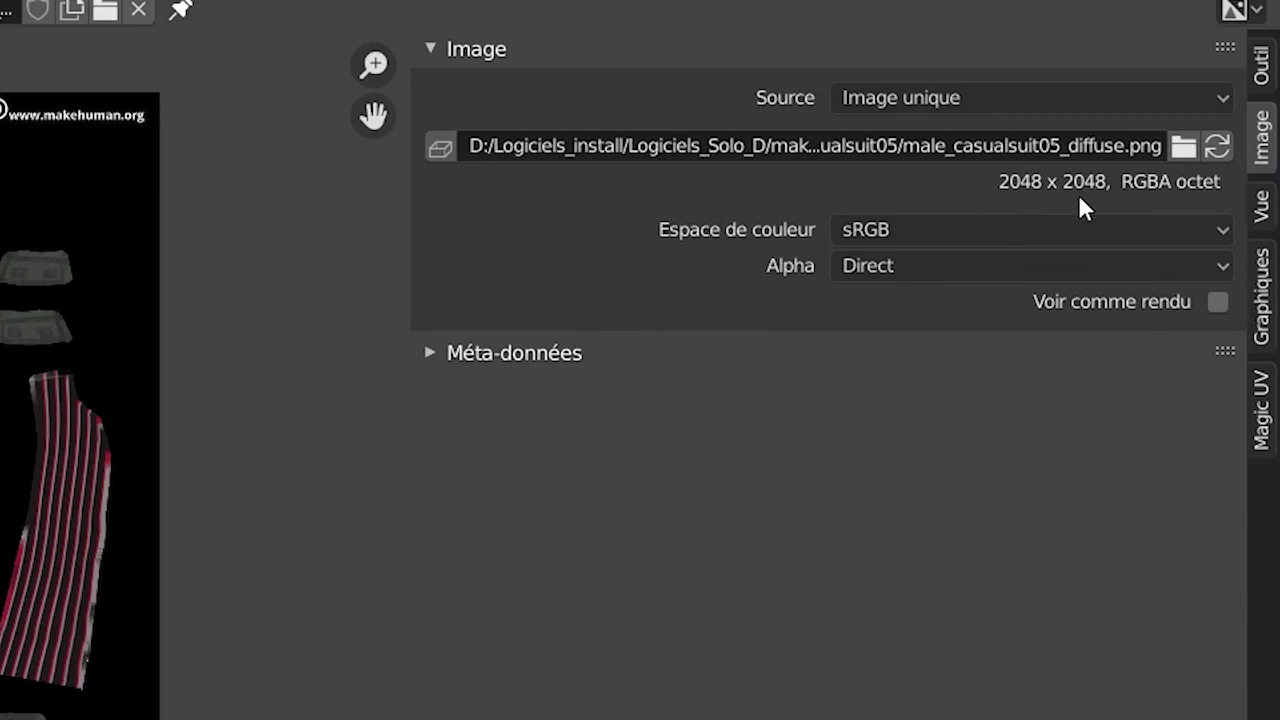
View the shoes02_diffuse.png texture and the brown_eye.png texture with their image properties.
click(0, 8)
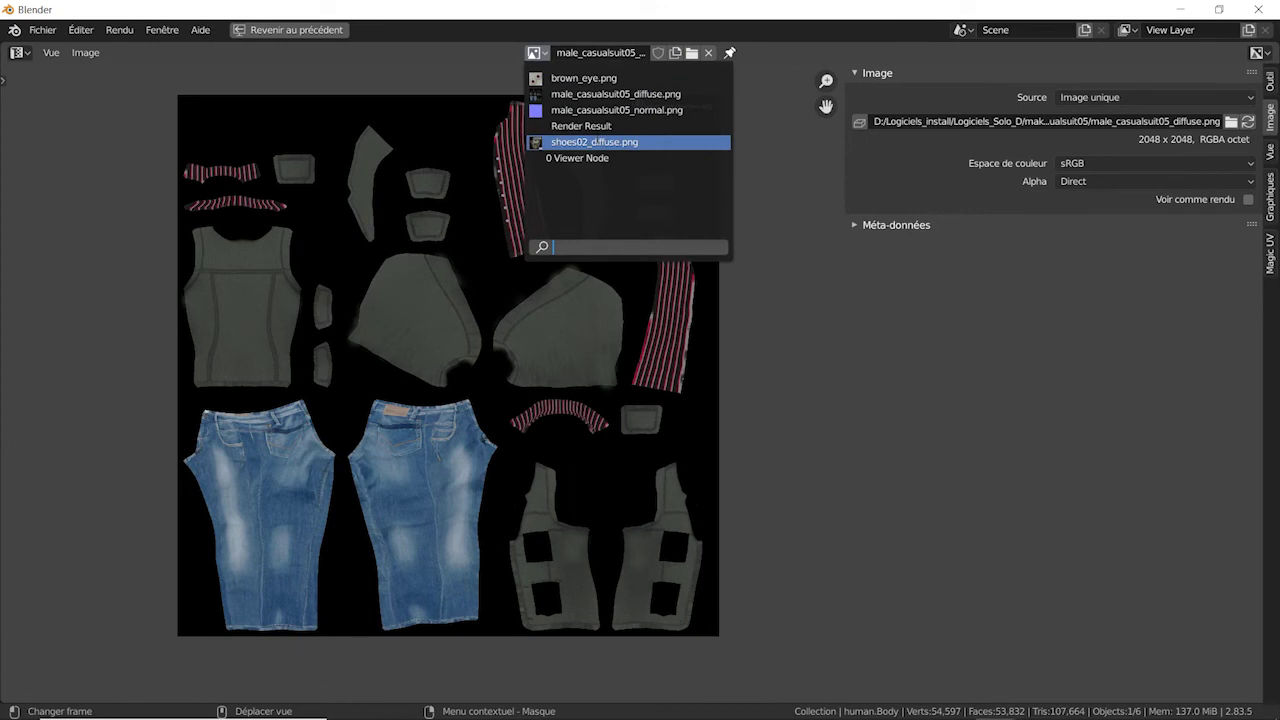
click(596, 142)
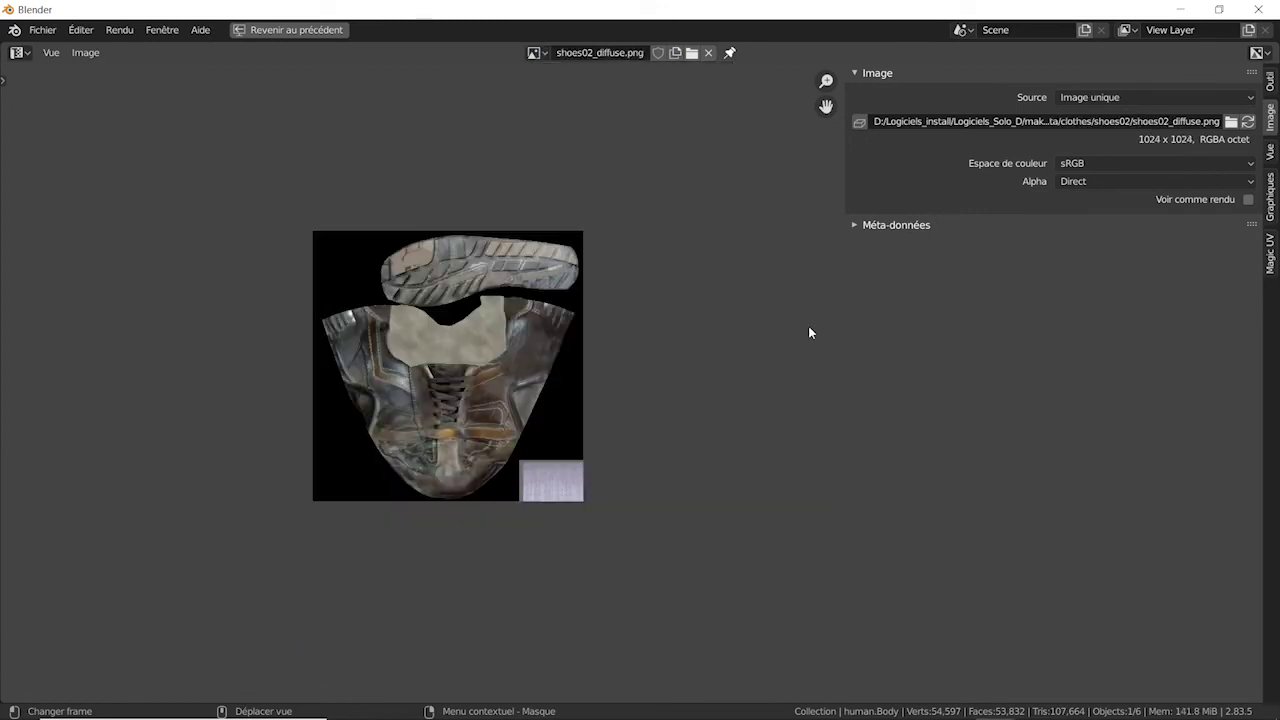
click(538, 53)
click(560, 78)
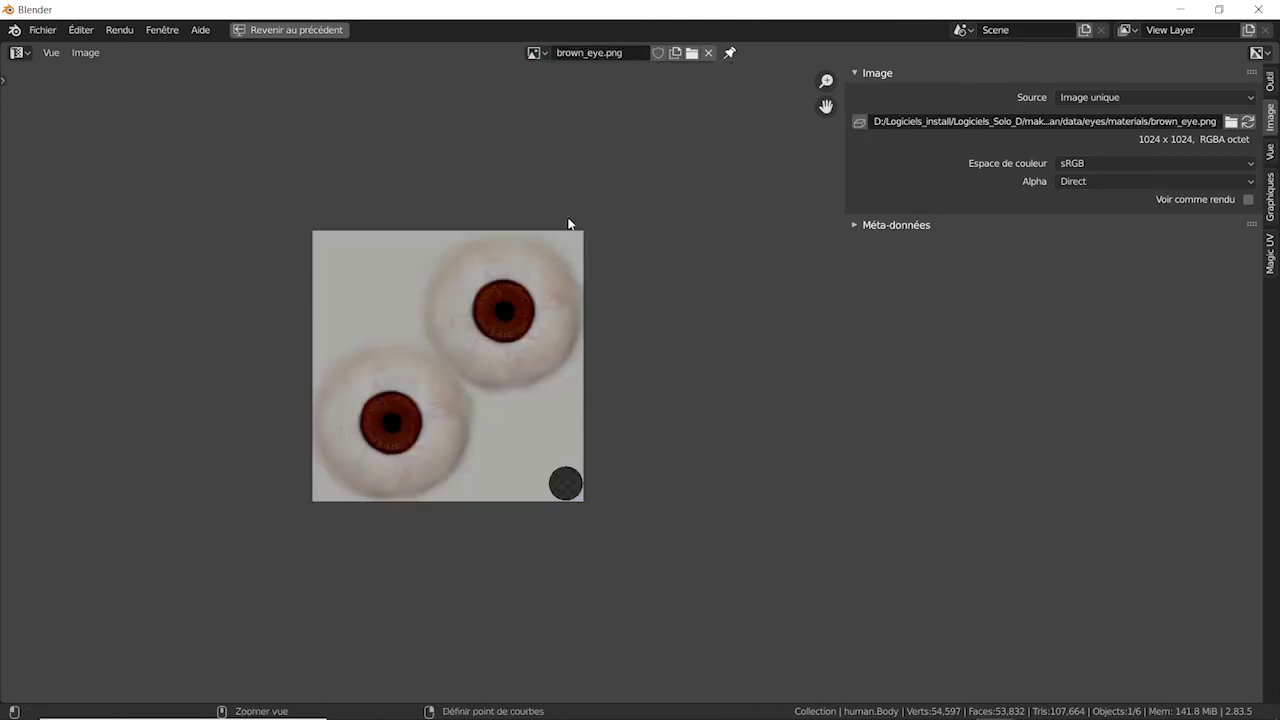
Restore the full layout, shrink the UV editor area, and frame the whole character in the 3D view.
key(ctrl+space)
drag(667, 458, 675, 585)
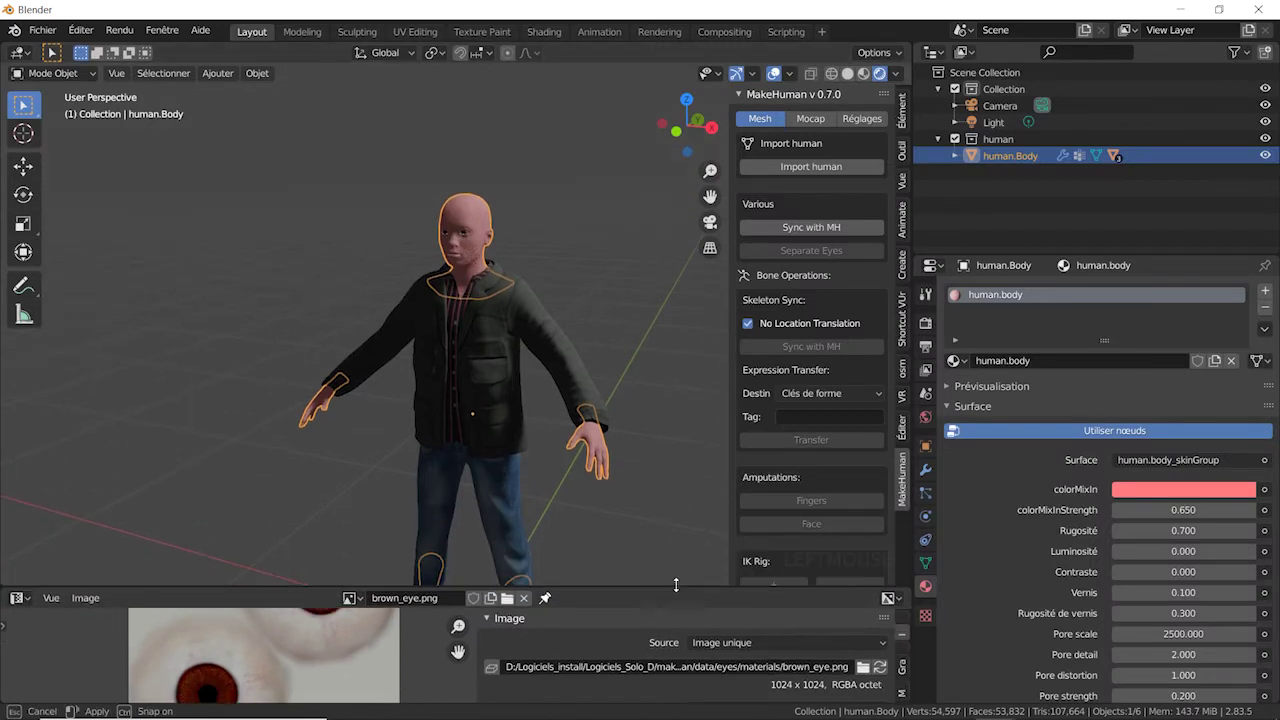
scroll(618, 549, down, 4)
shift+middle_drag(618, 549, 578, 350)
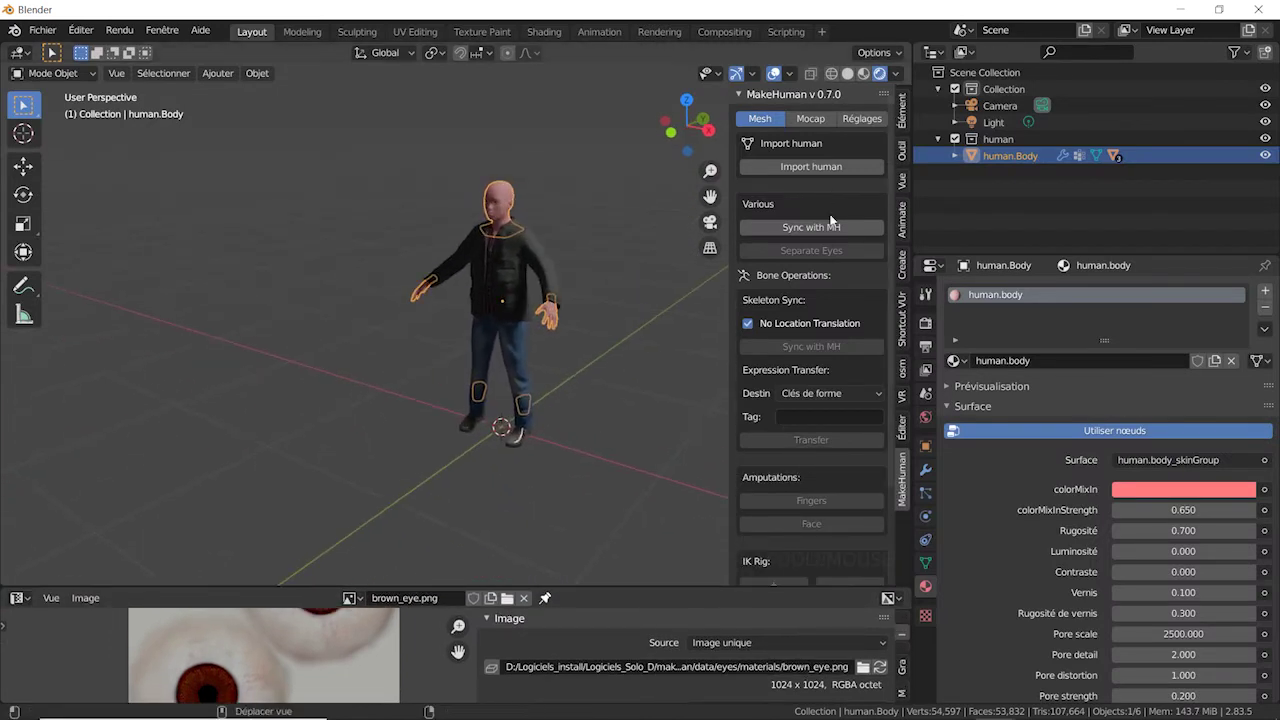
scroll(623, 279, up, 2)
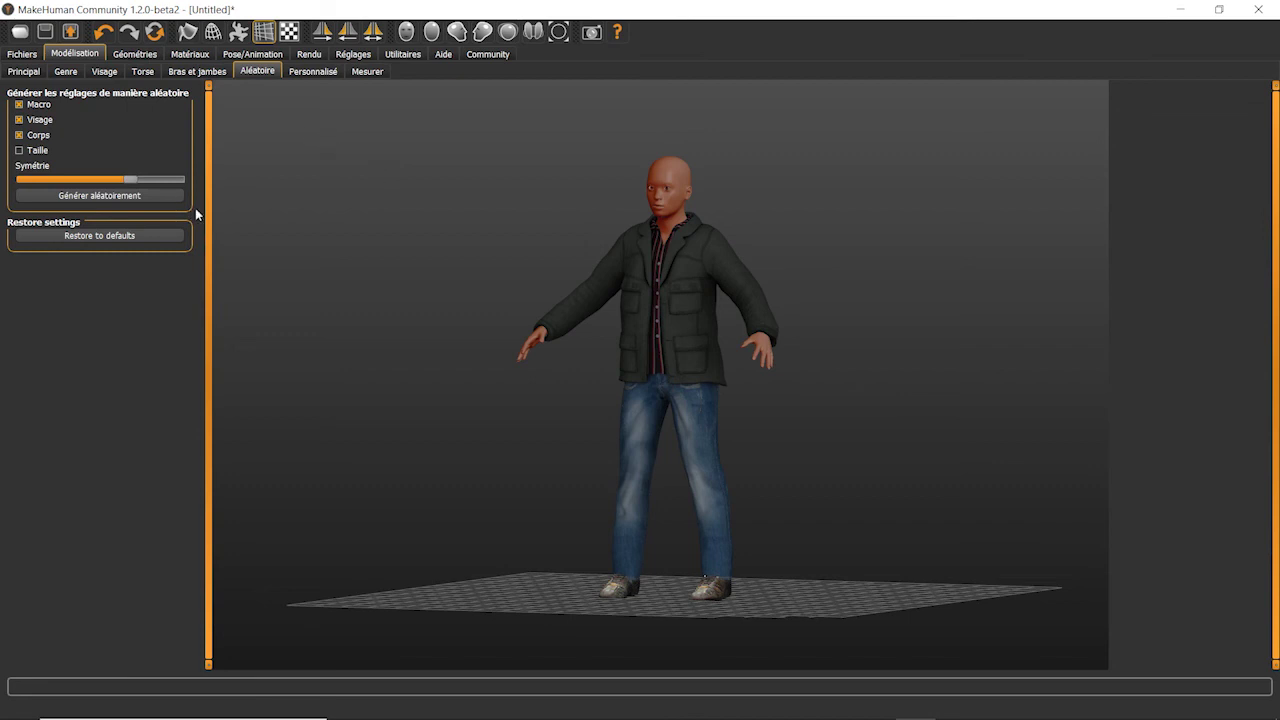
Switch to MakeHuman and lengthen the character's left upper arm by raising Longueur Bras to most of its range.
click(195, 71)
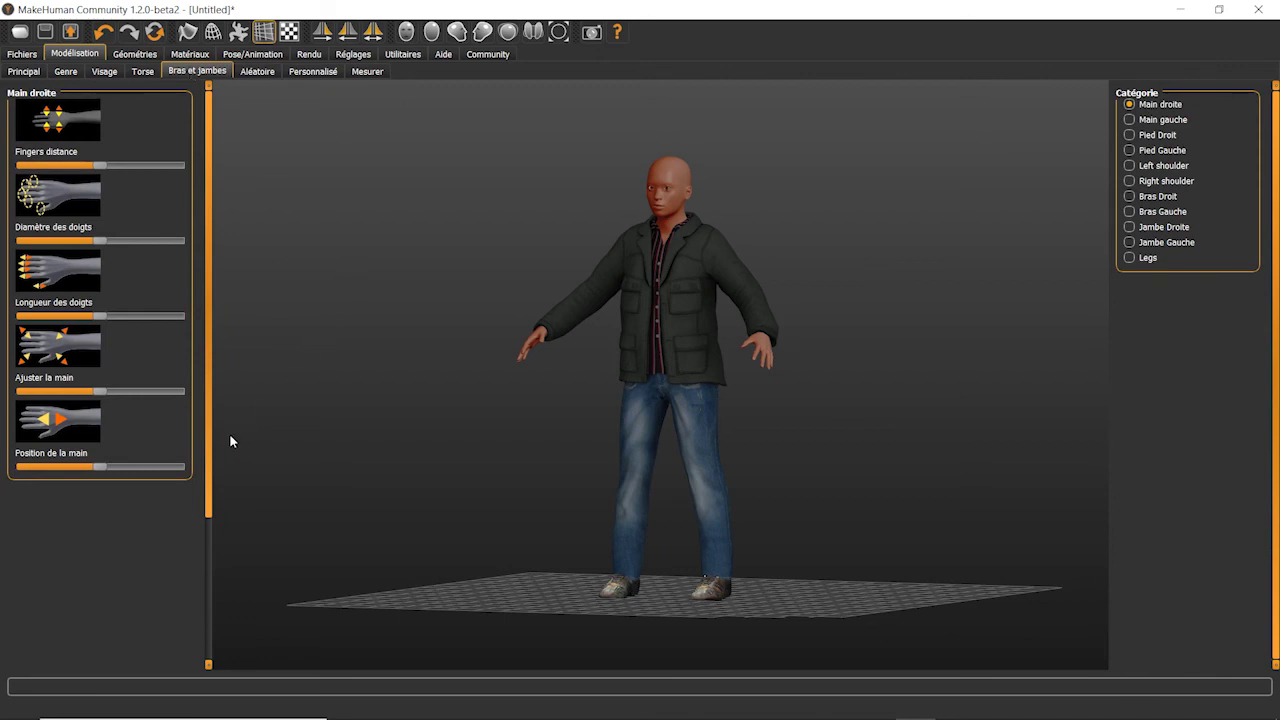
click(1134, 213)
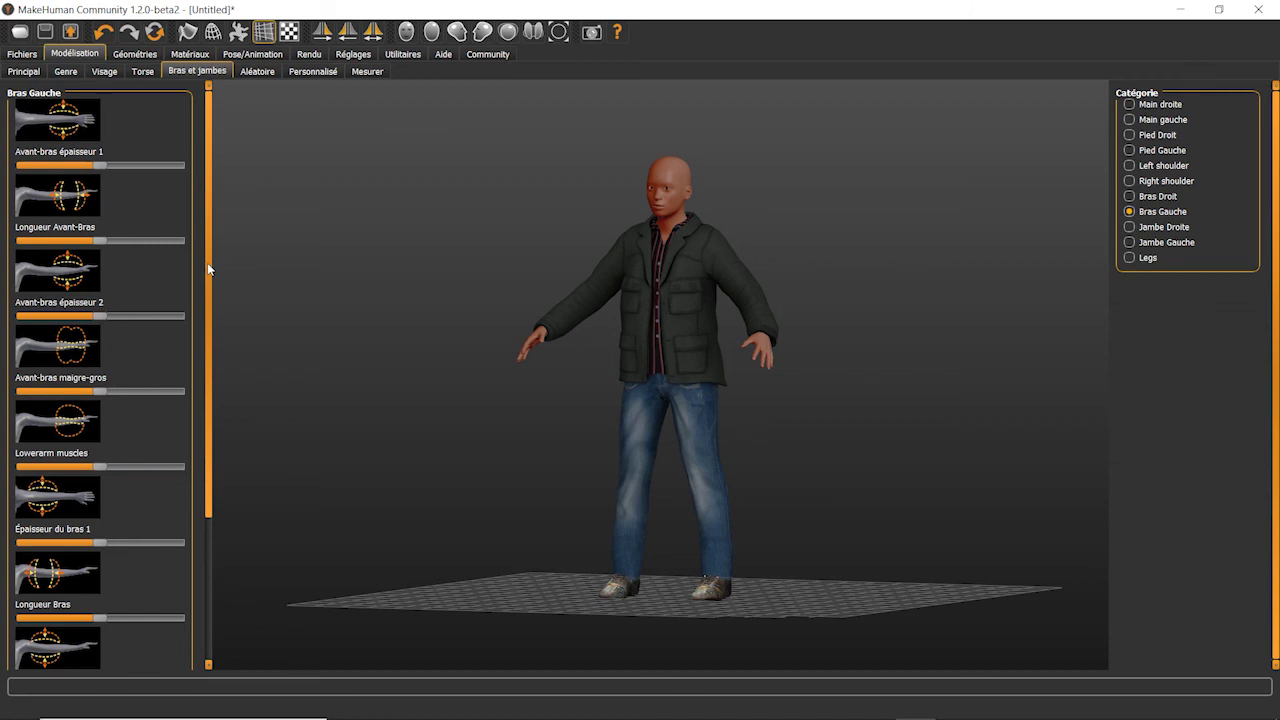
drag(100, 618, 160, 618)
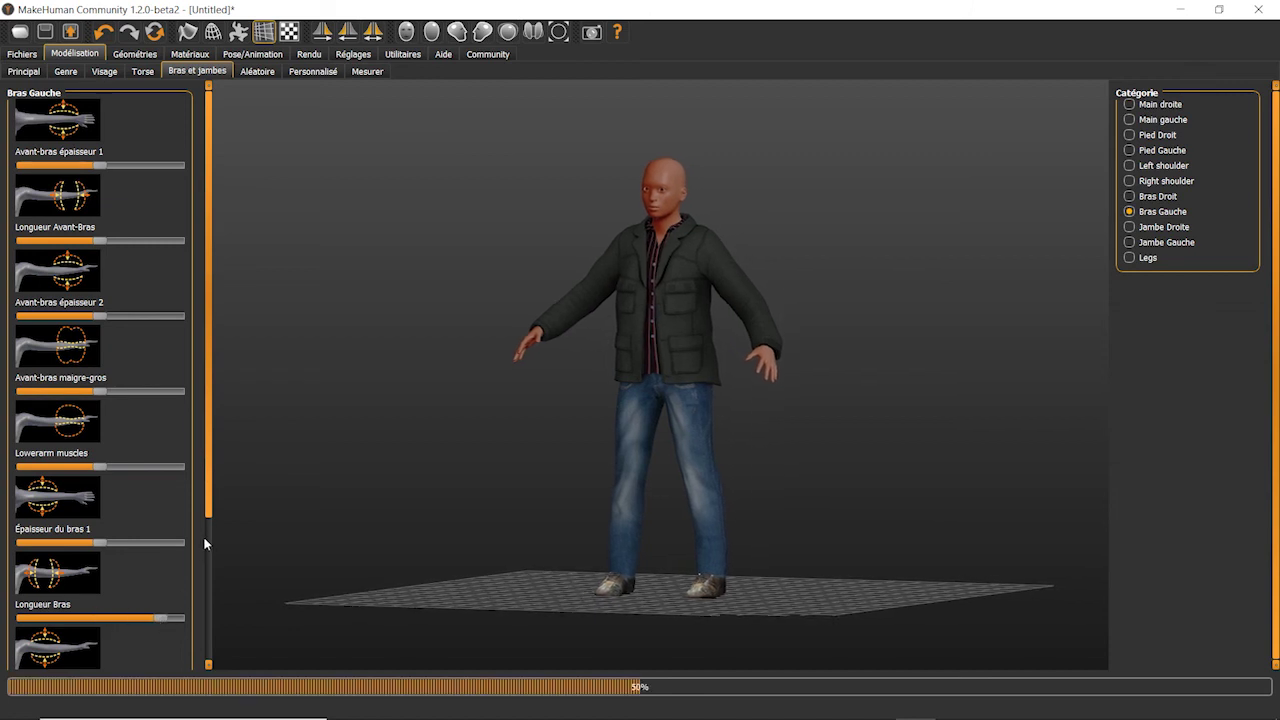
scroll(204, 543, down, 4)
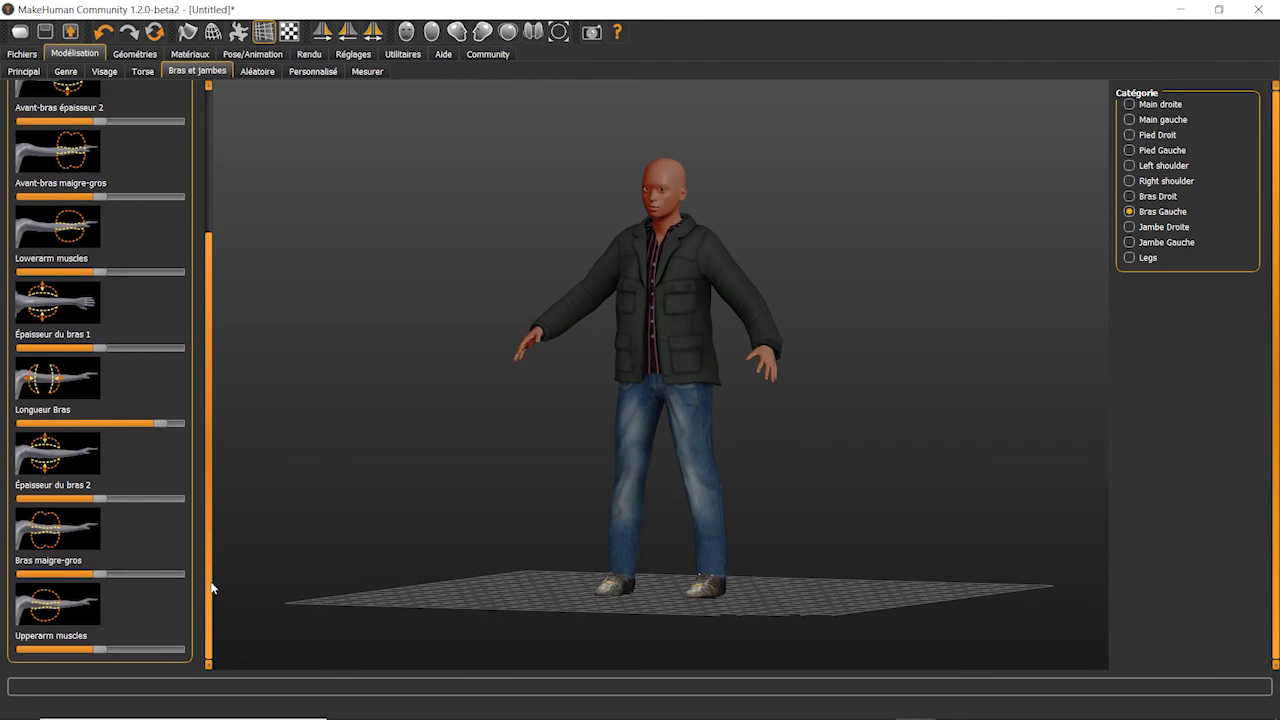
scroll(212, 589, up, 4)
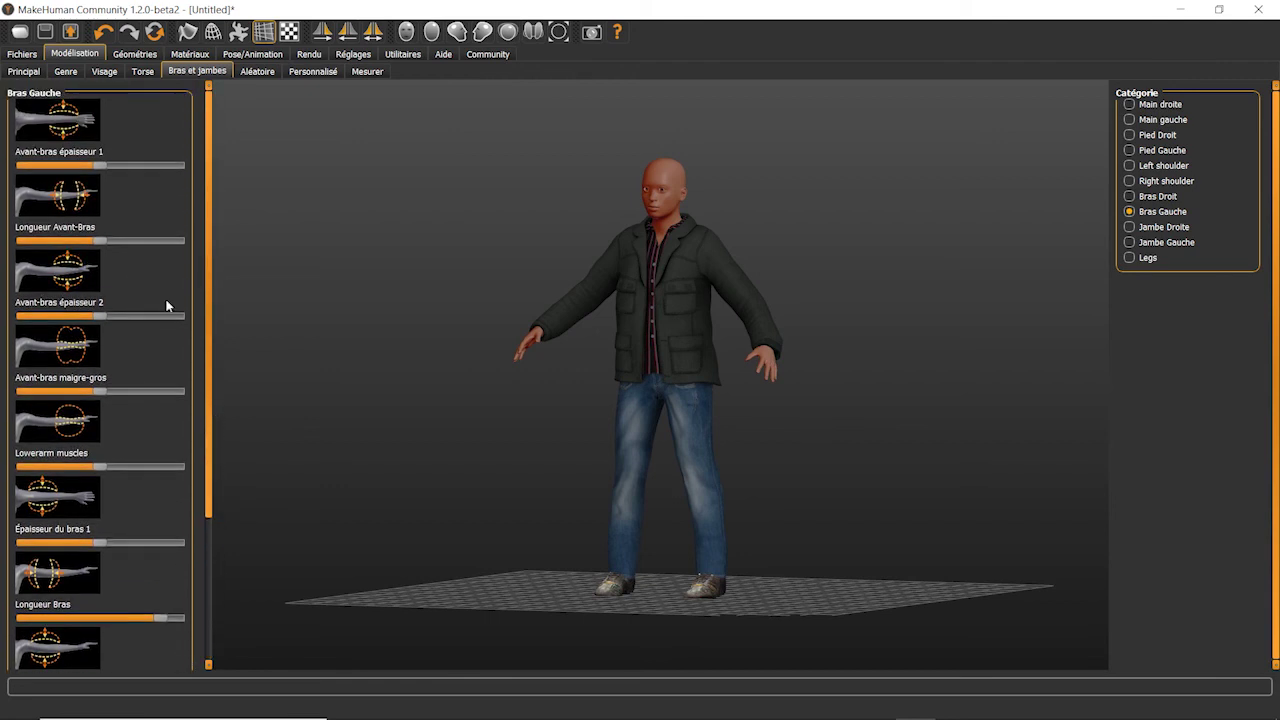
Raise the left arm's Longueur Avant-Bras almost to its maximum and check the arms from the front.
drag(97, 241, 172, 241)
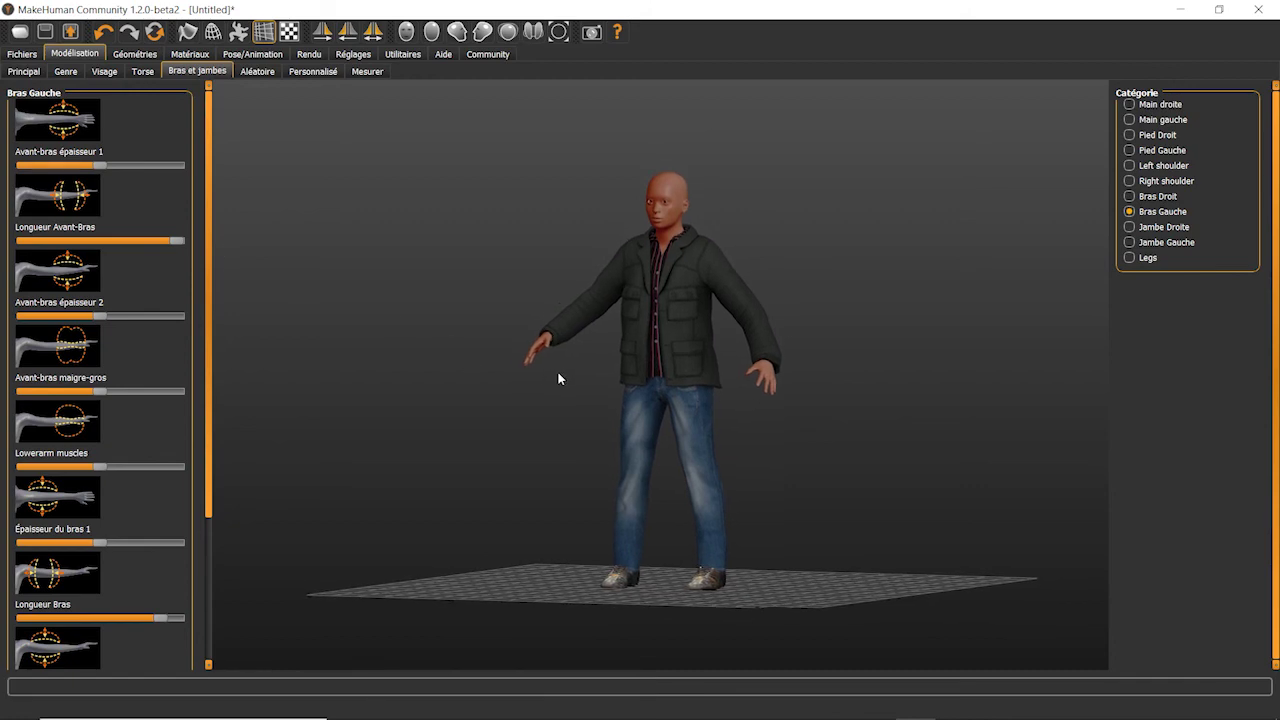
drag(559, 378, 615, 398)
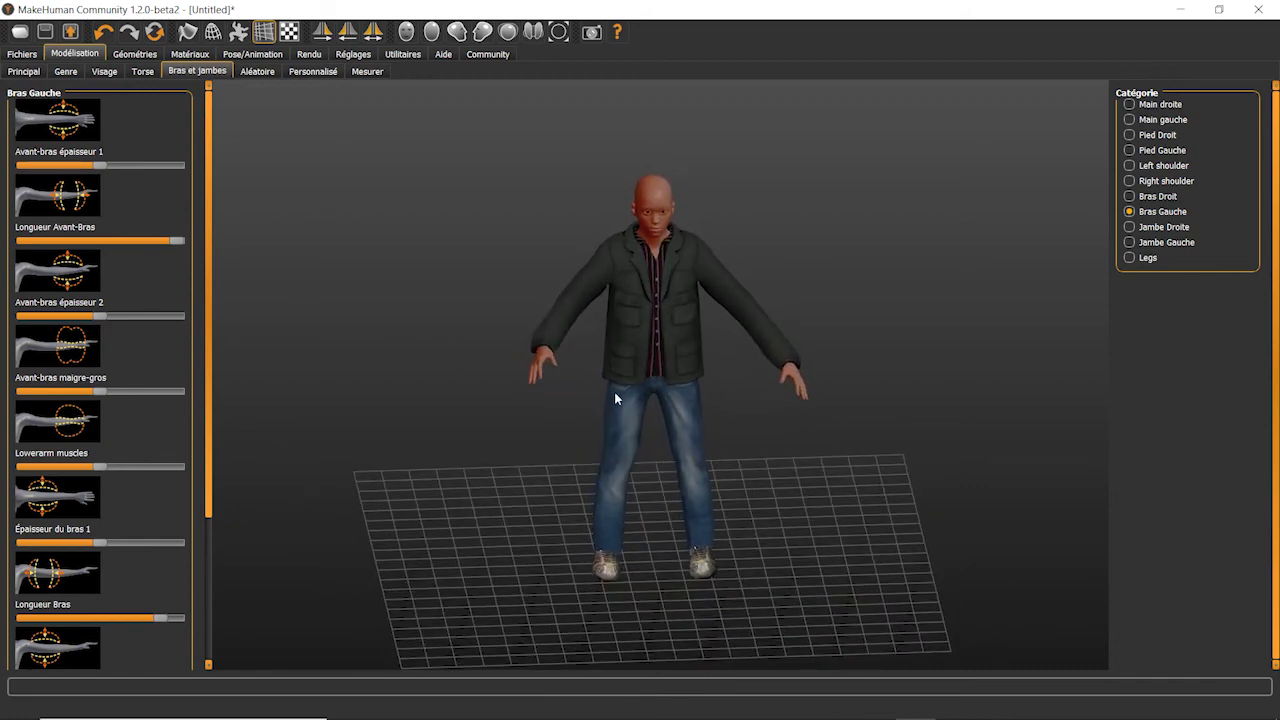
scroll(614, 396, up, 2)
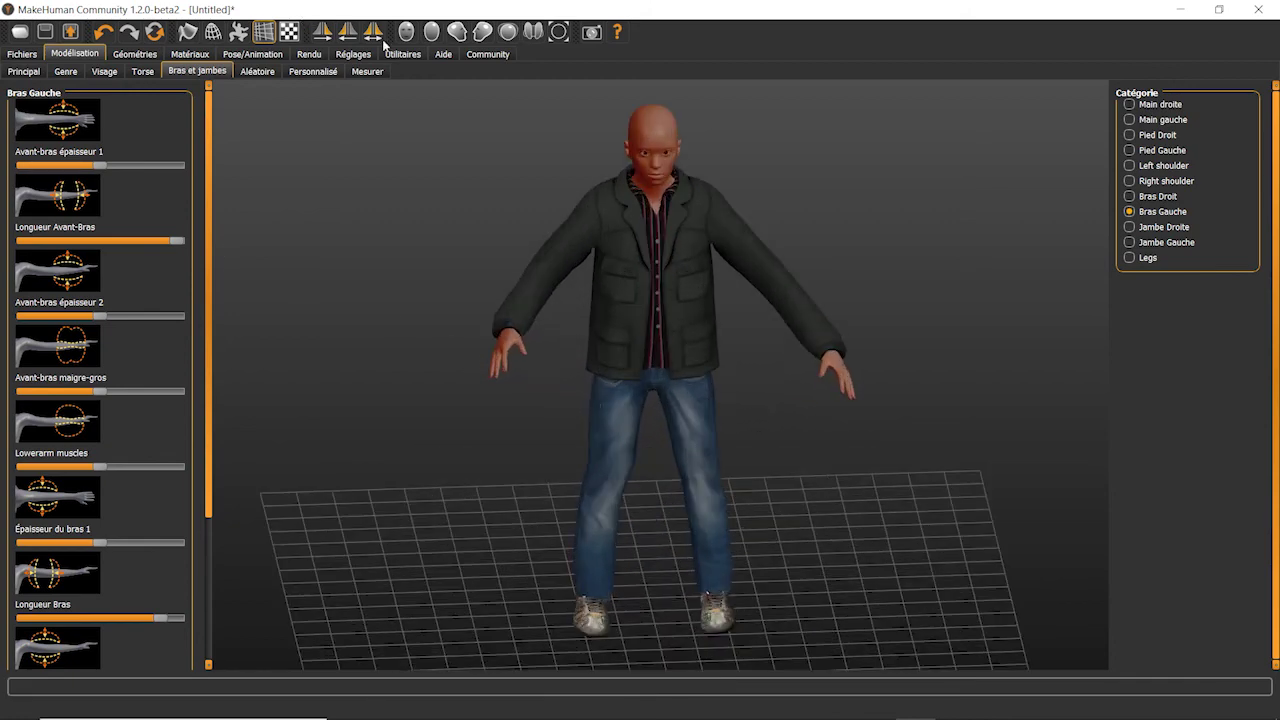
Mirror the lengthened left arm's shape onto the character's right arm and check the symmetry from the front.
click(347, 32)
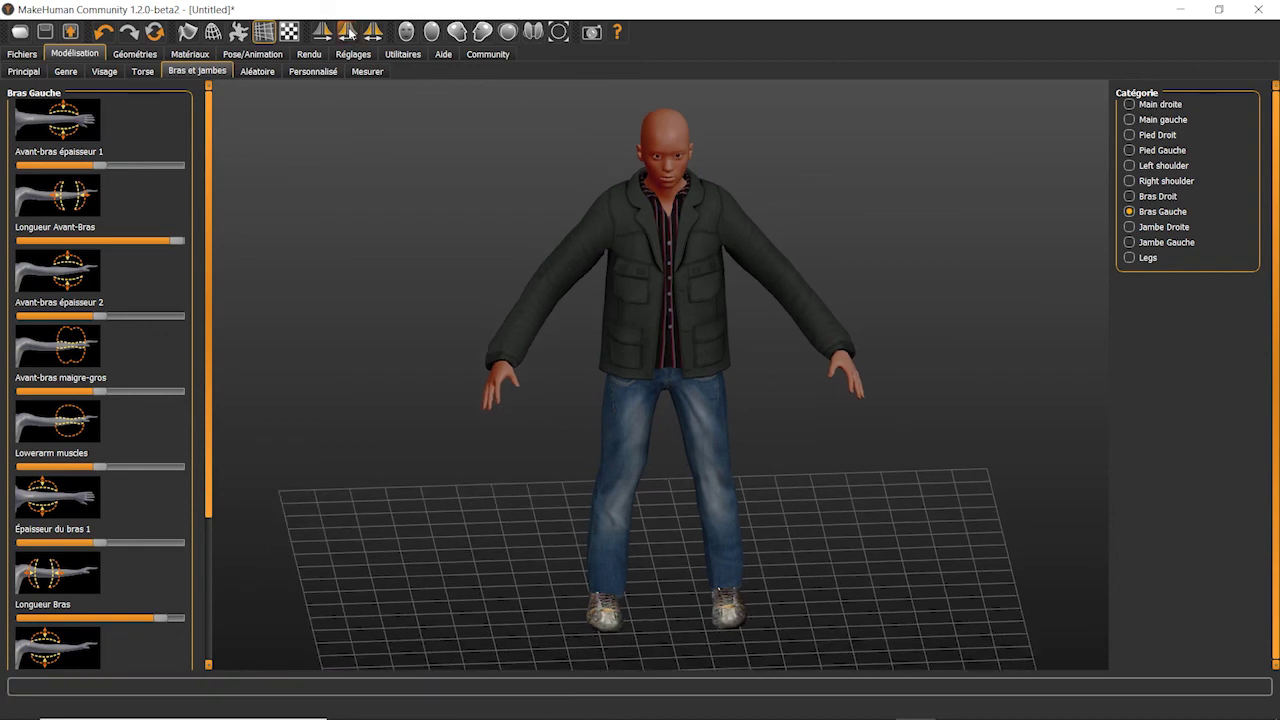
drag(643, 443, 617, 422)
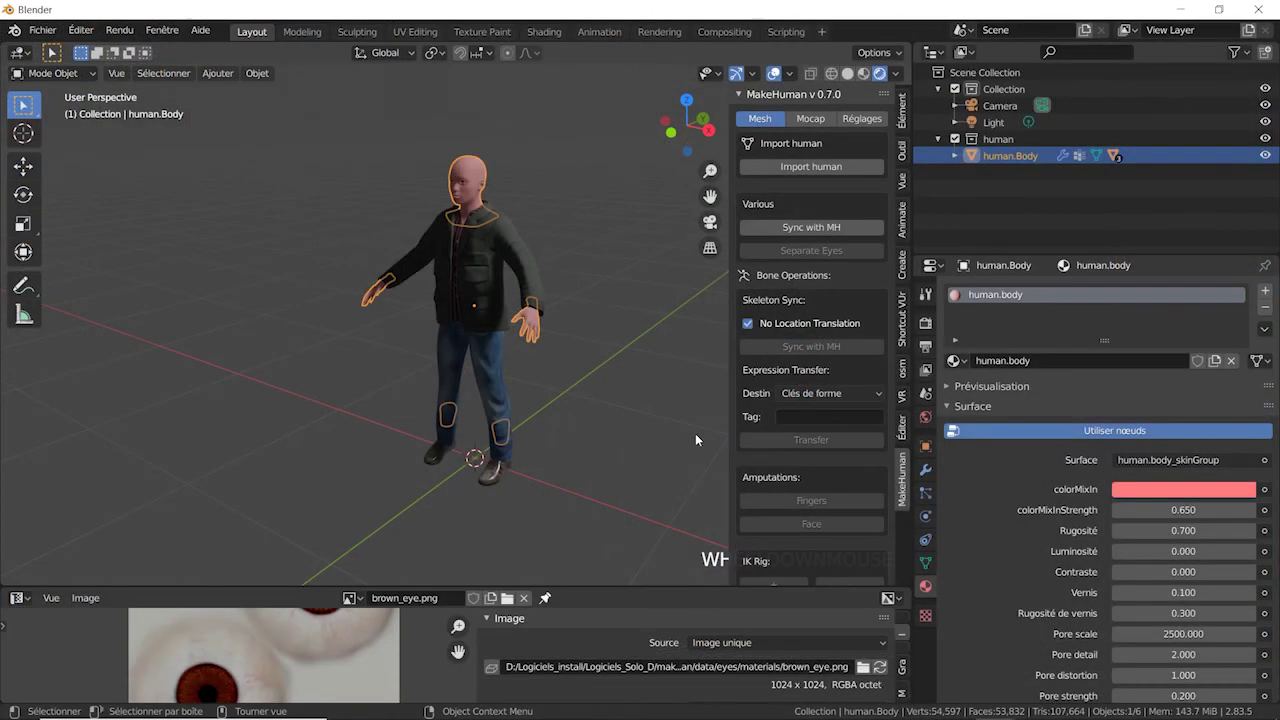
Switch to Blender, try to sync the human.Body mesh with the modified MakeHuman character, and undo the sync.
click(822, 228)
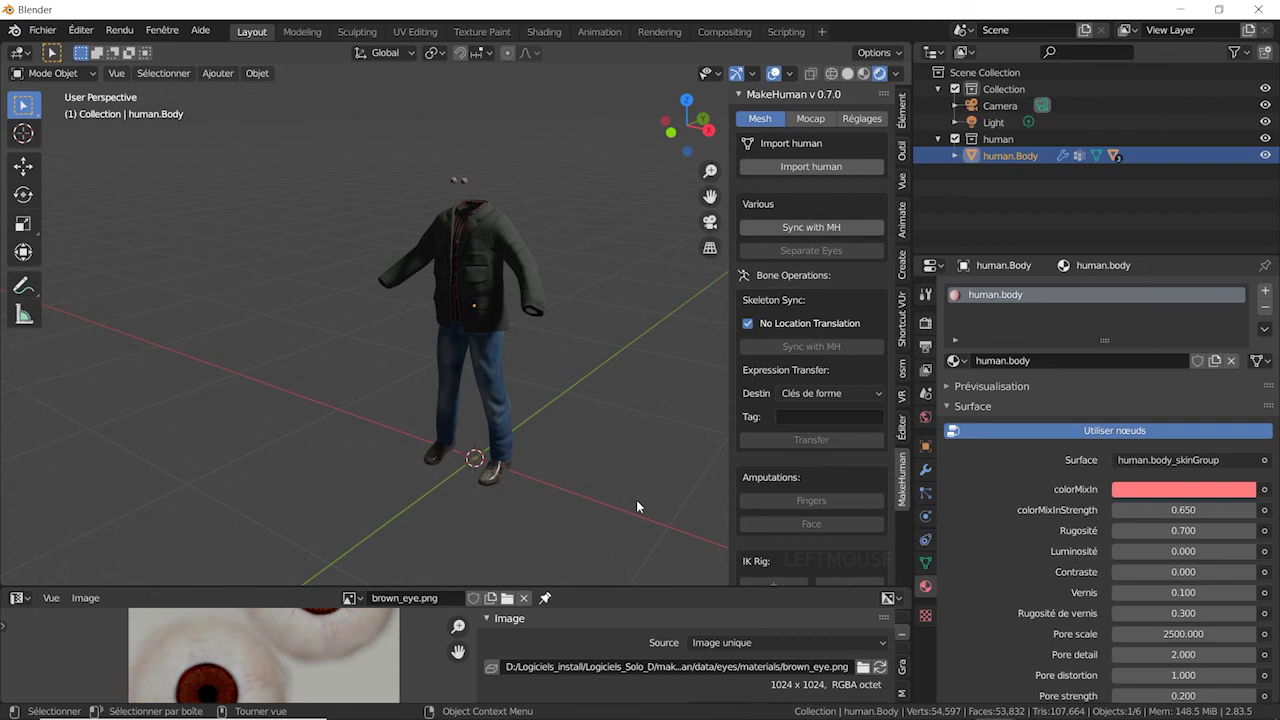
key(ctrl)
key(ctrl+z)
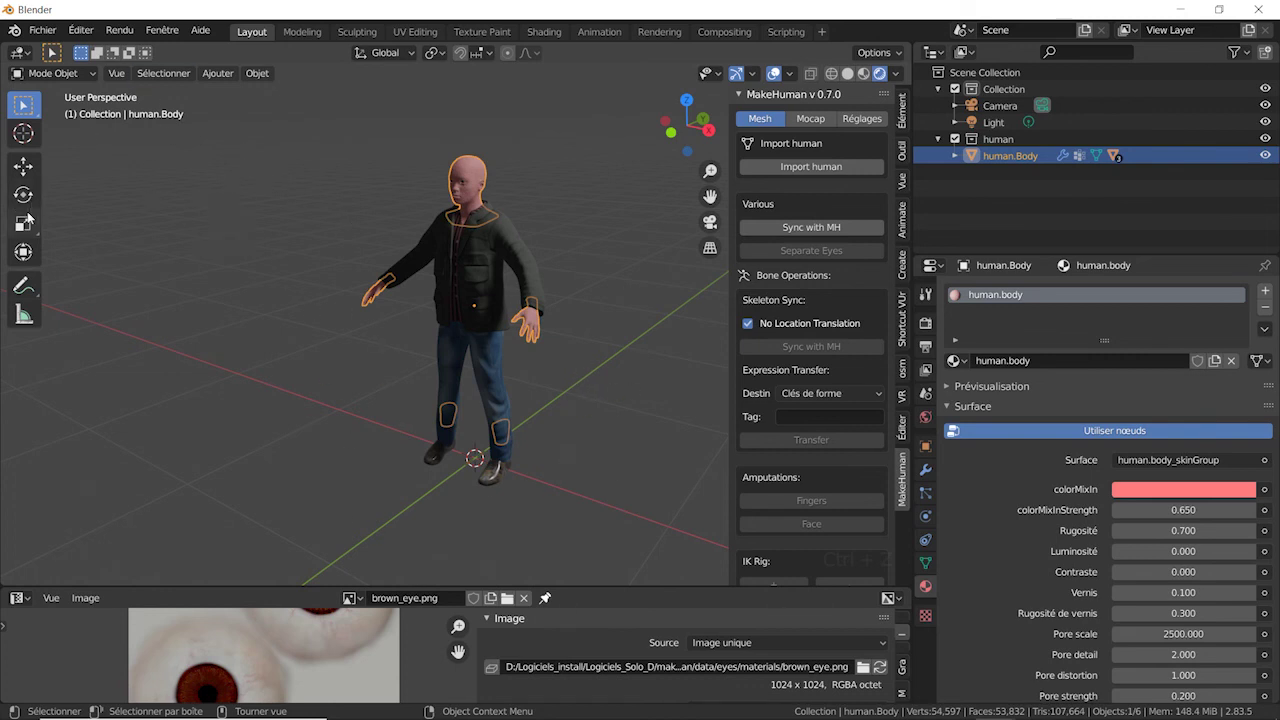
Move the existing human.Body character along the negative X axis, well away from the world origin.
click(23, 166)
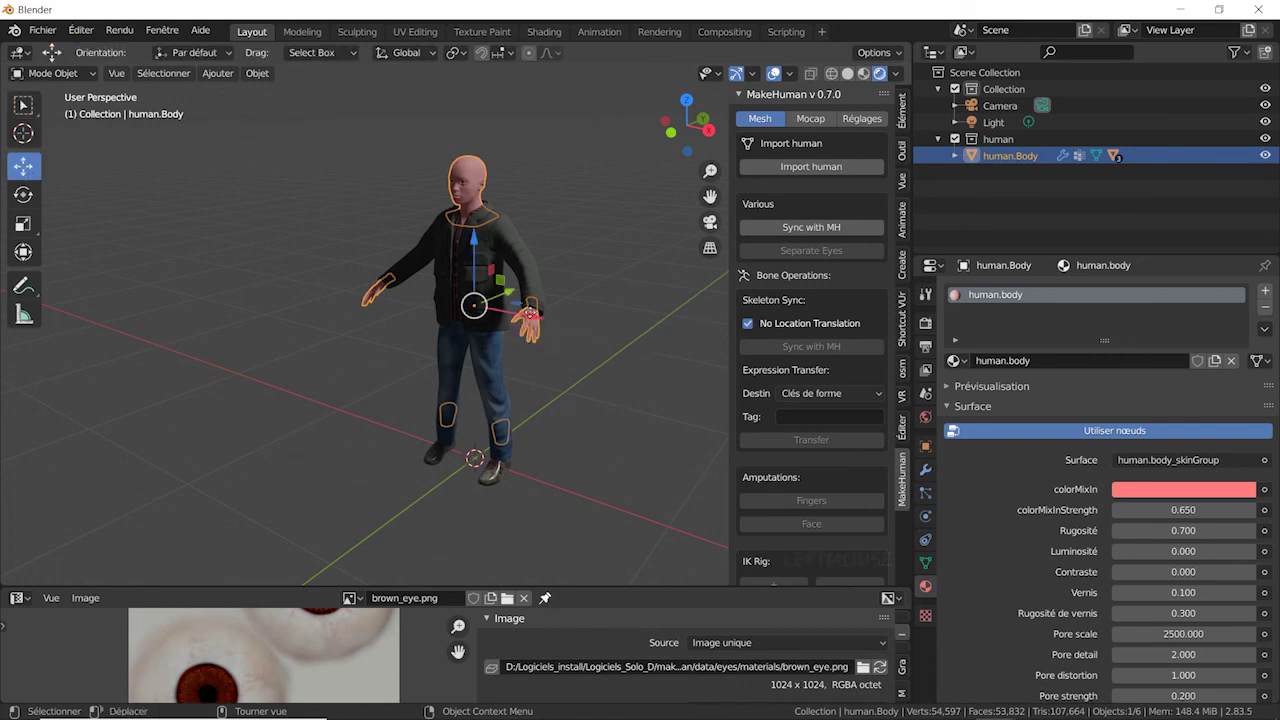
drag(538, 318, 341, 277)
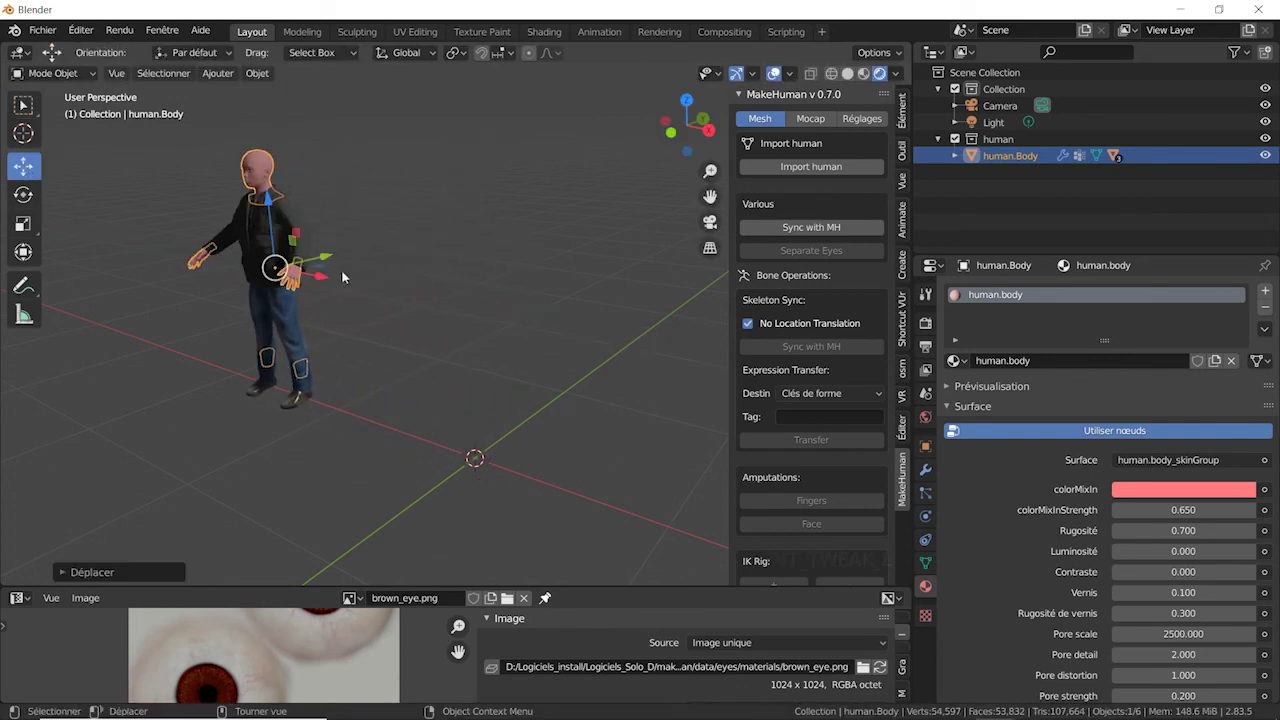
Import the modified human from MakeHuman and move it along the negative X axis to stand near the first character.
click(814, 168)
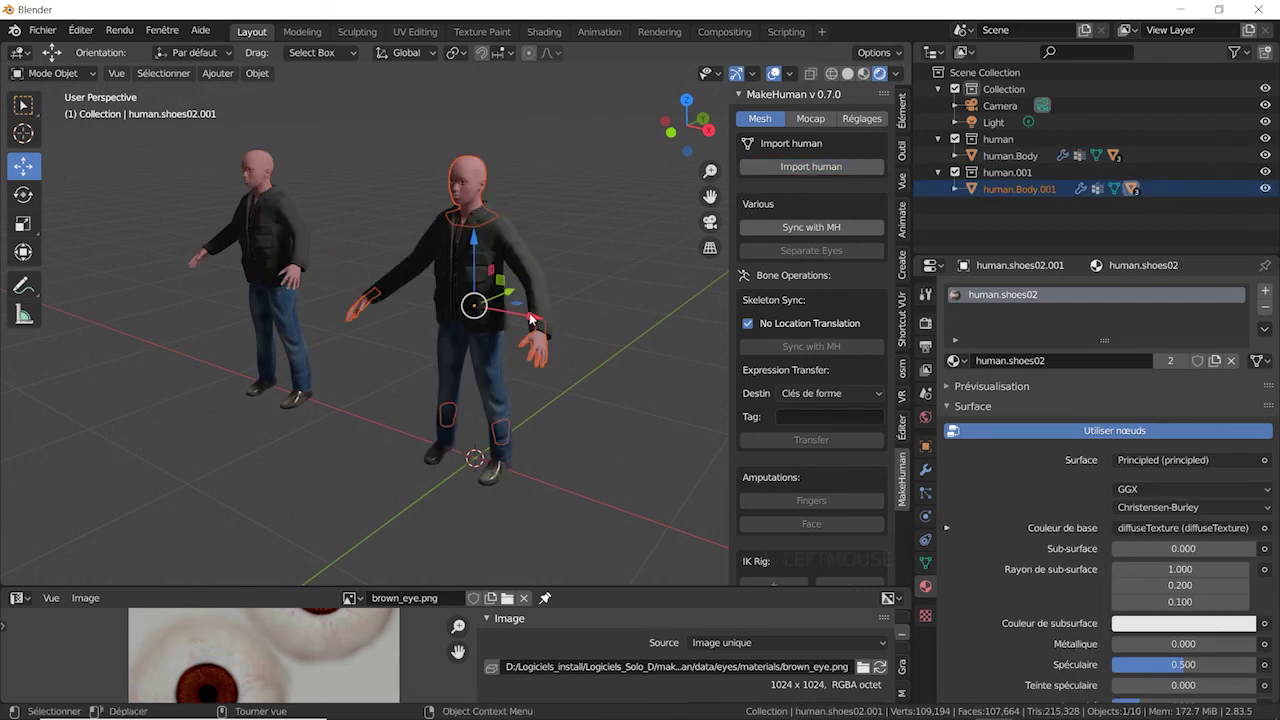
drag(532, 320, 443, 306)
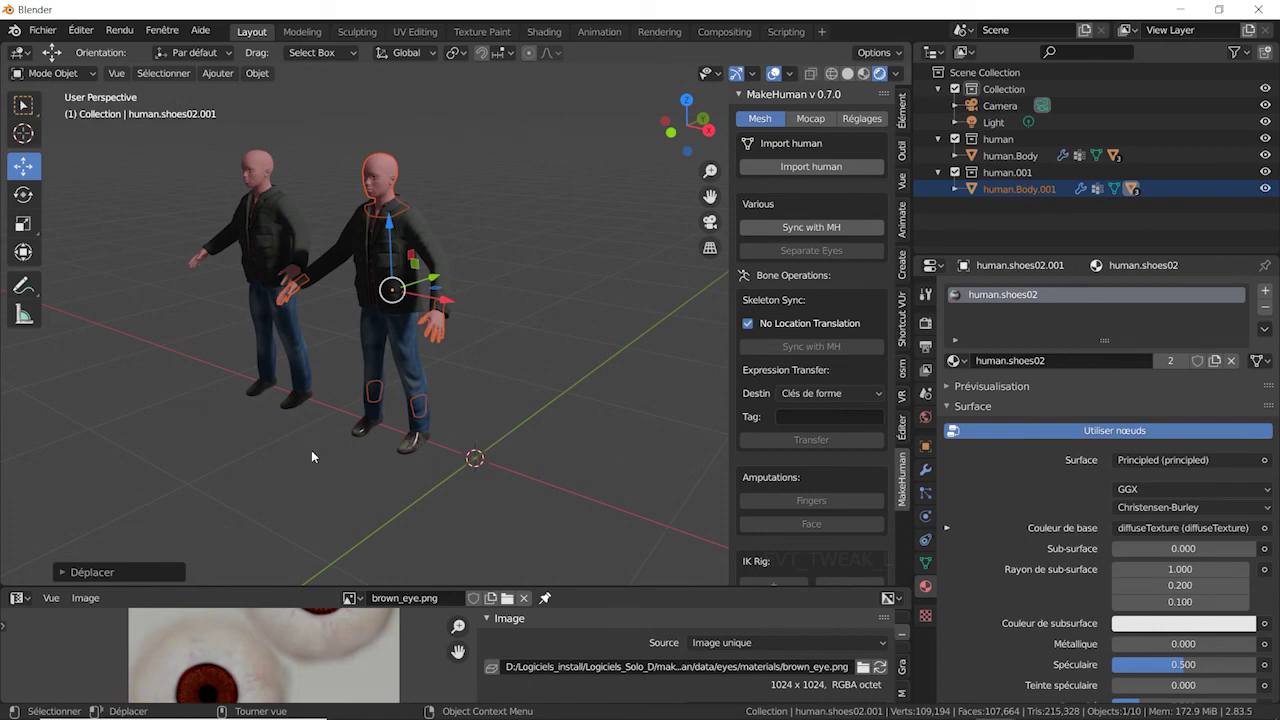